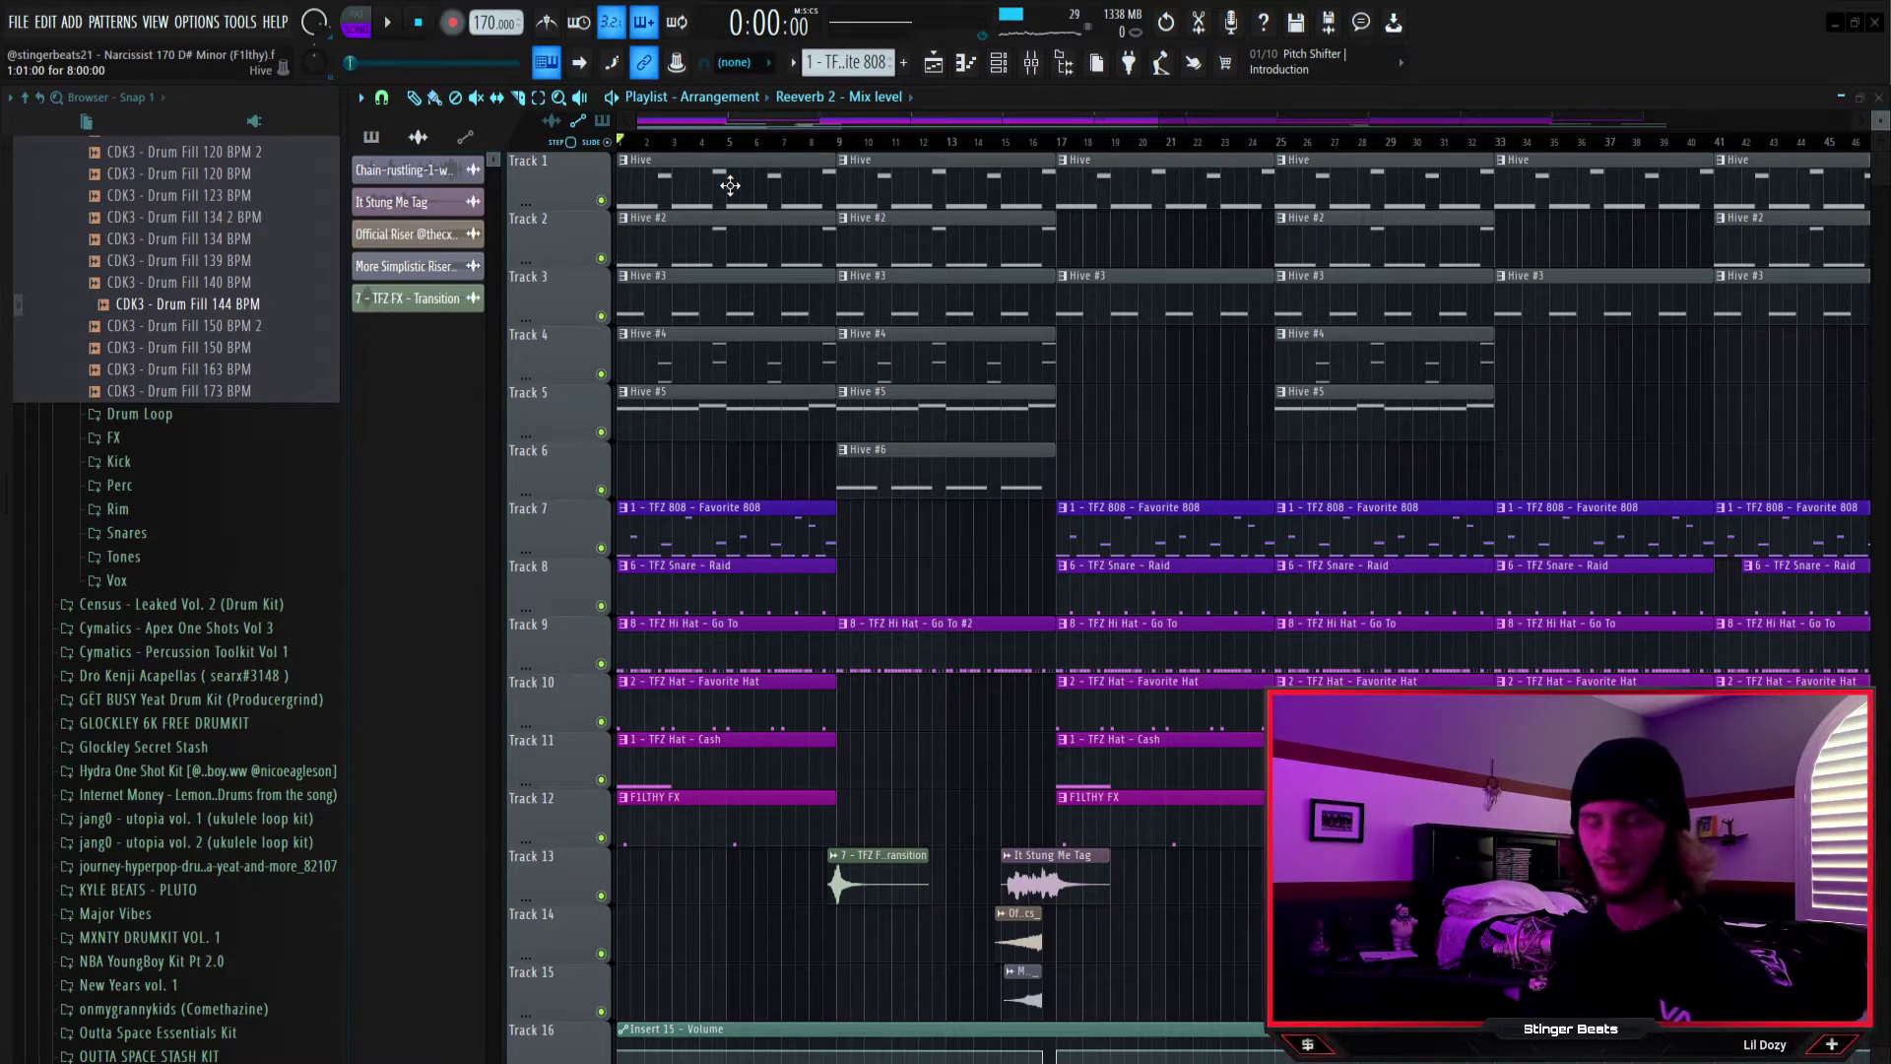
# Open the Hive melody's piano roll, select its upper A#4 and B4 notes, and play it back
pyautogui.doubleClick(733, 187)
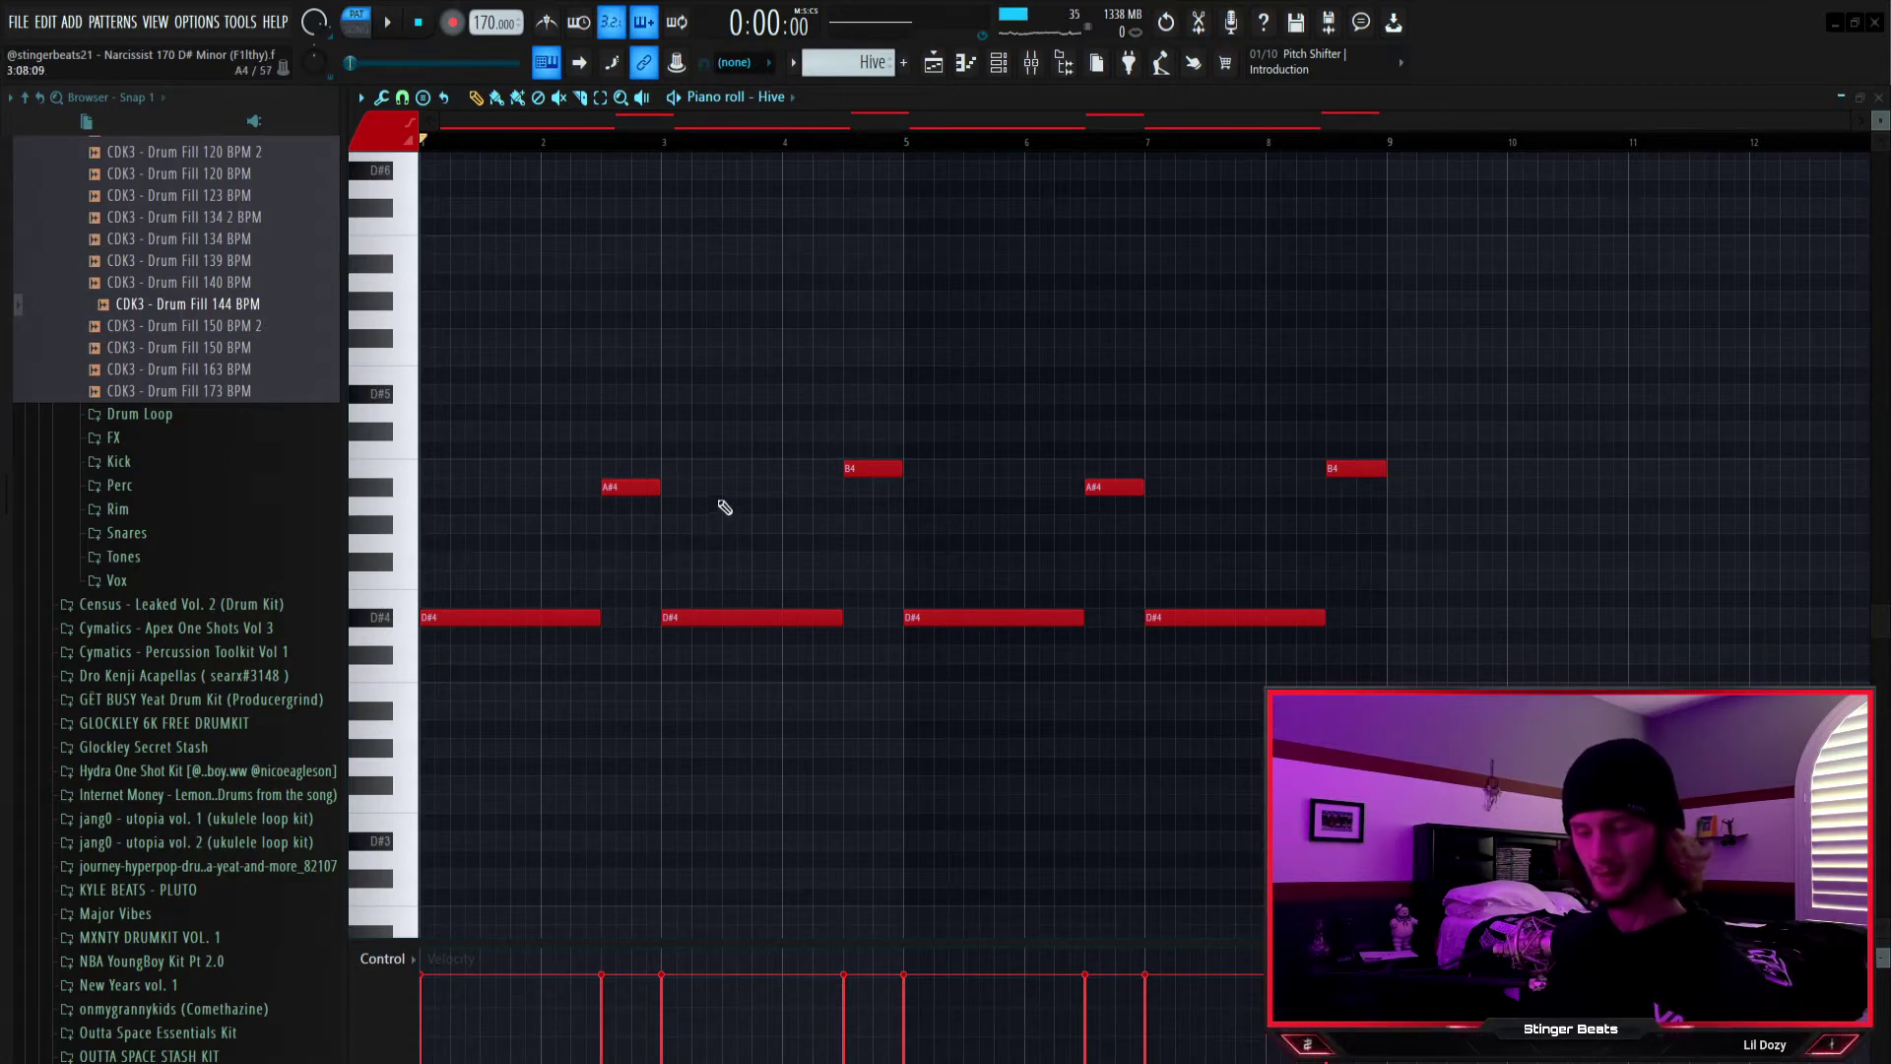
pyautogui.moveTo(552, 290); pyautogui.dragTo(1460, 562)
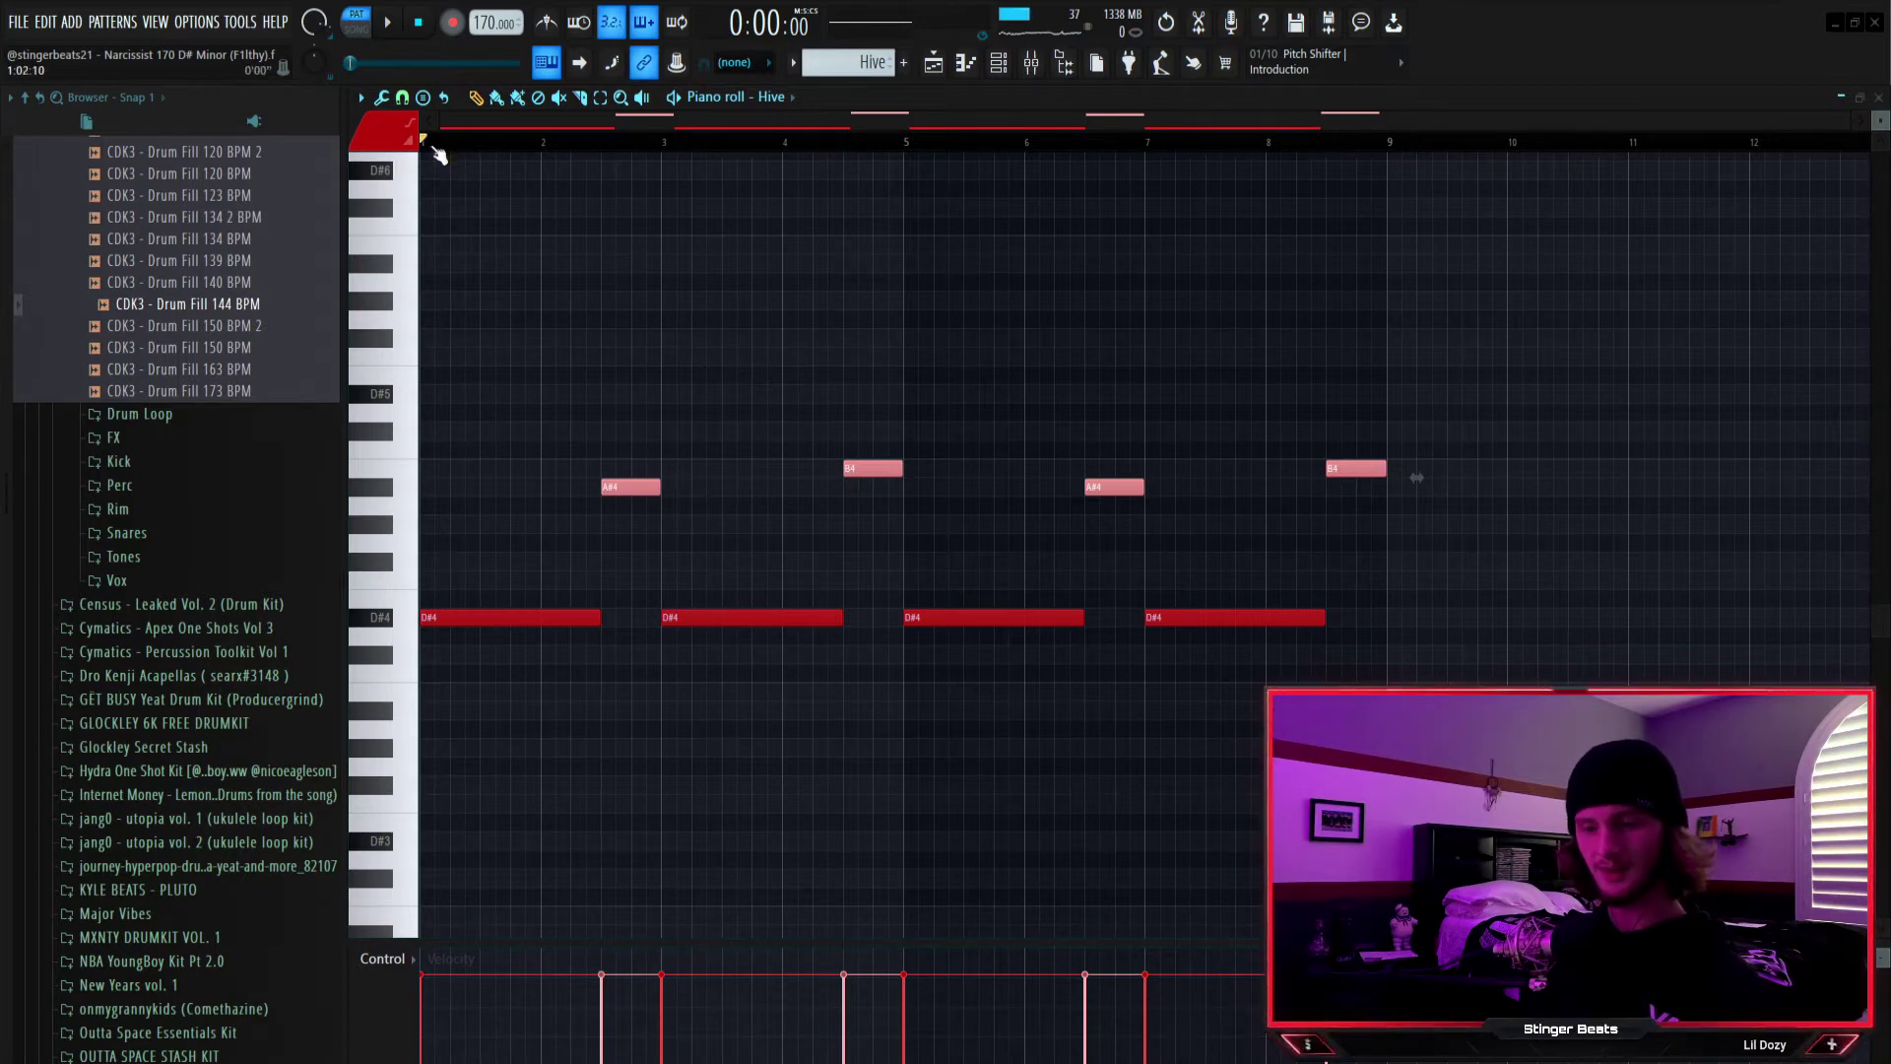
pyautogui.click(493, 172)
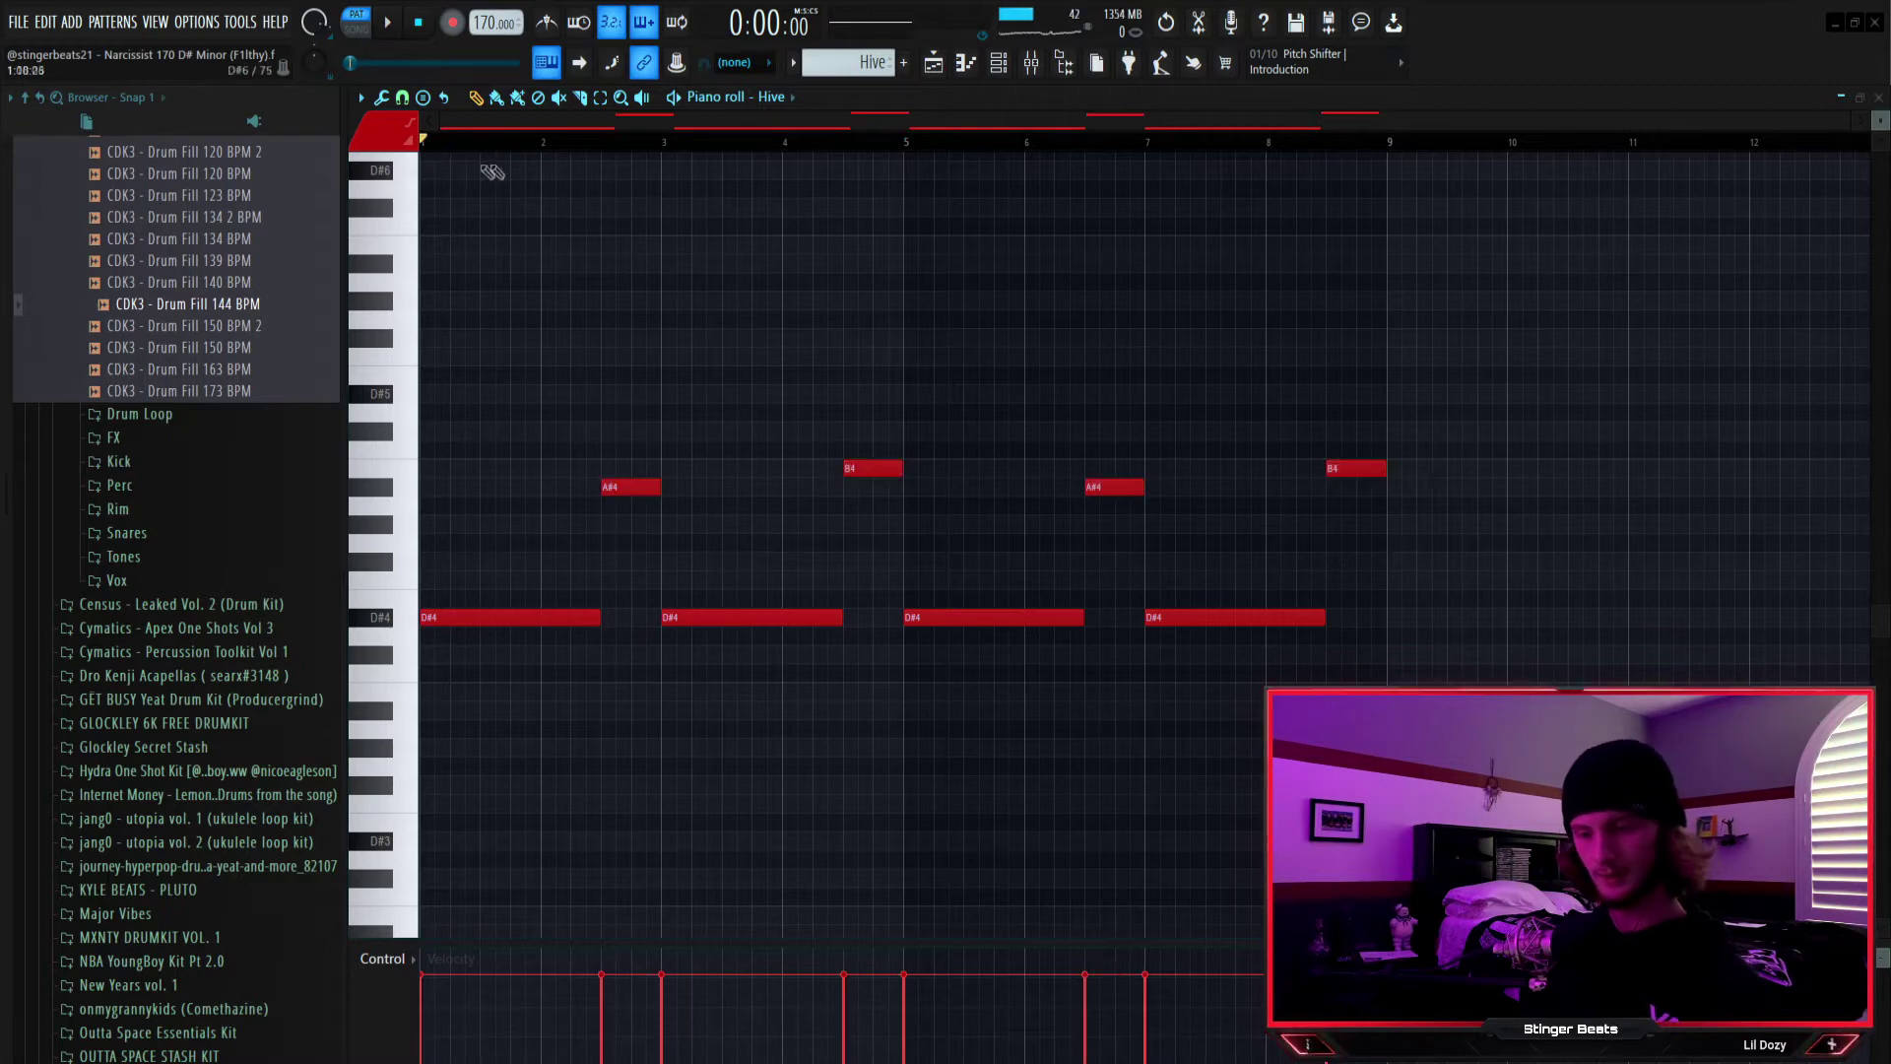
pyautogui.press('space')
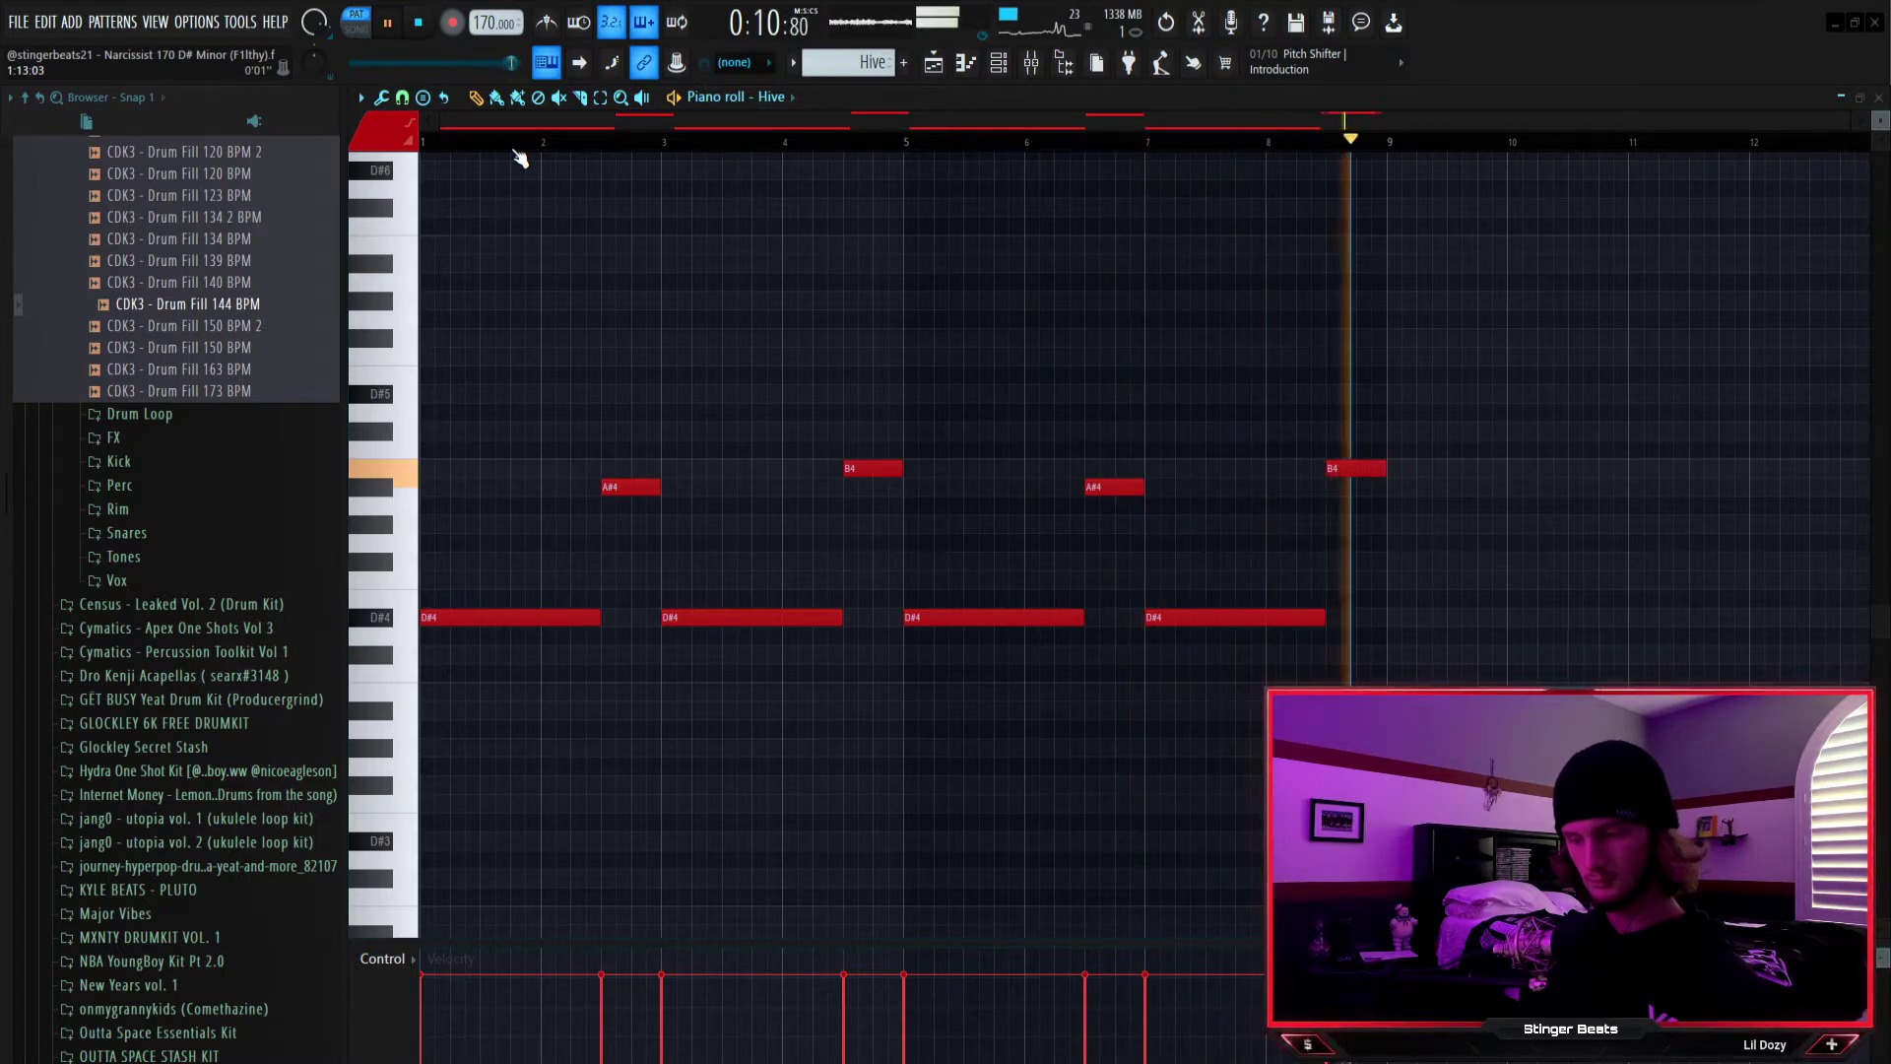
pyautogui.press('space')
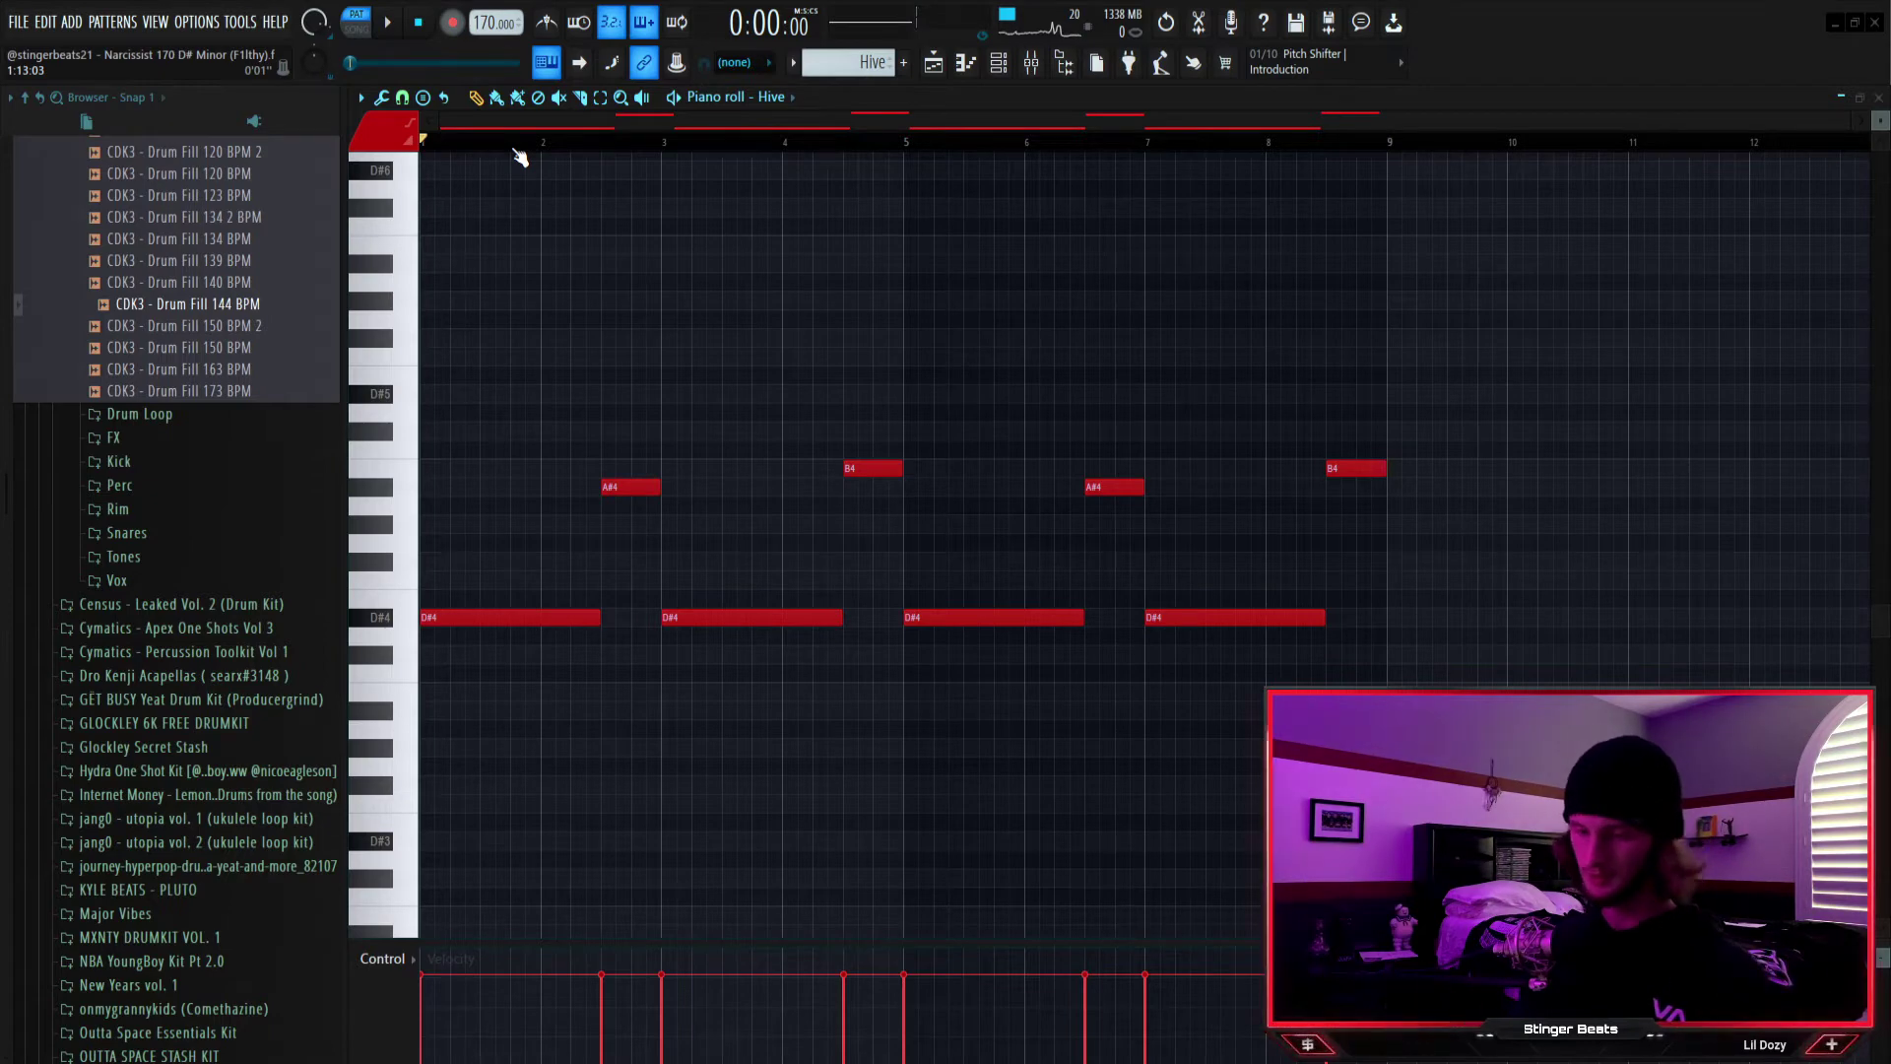
pyautogui.scroll(-1, 835, 51)
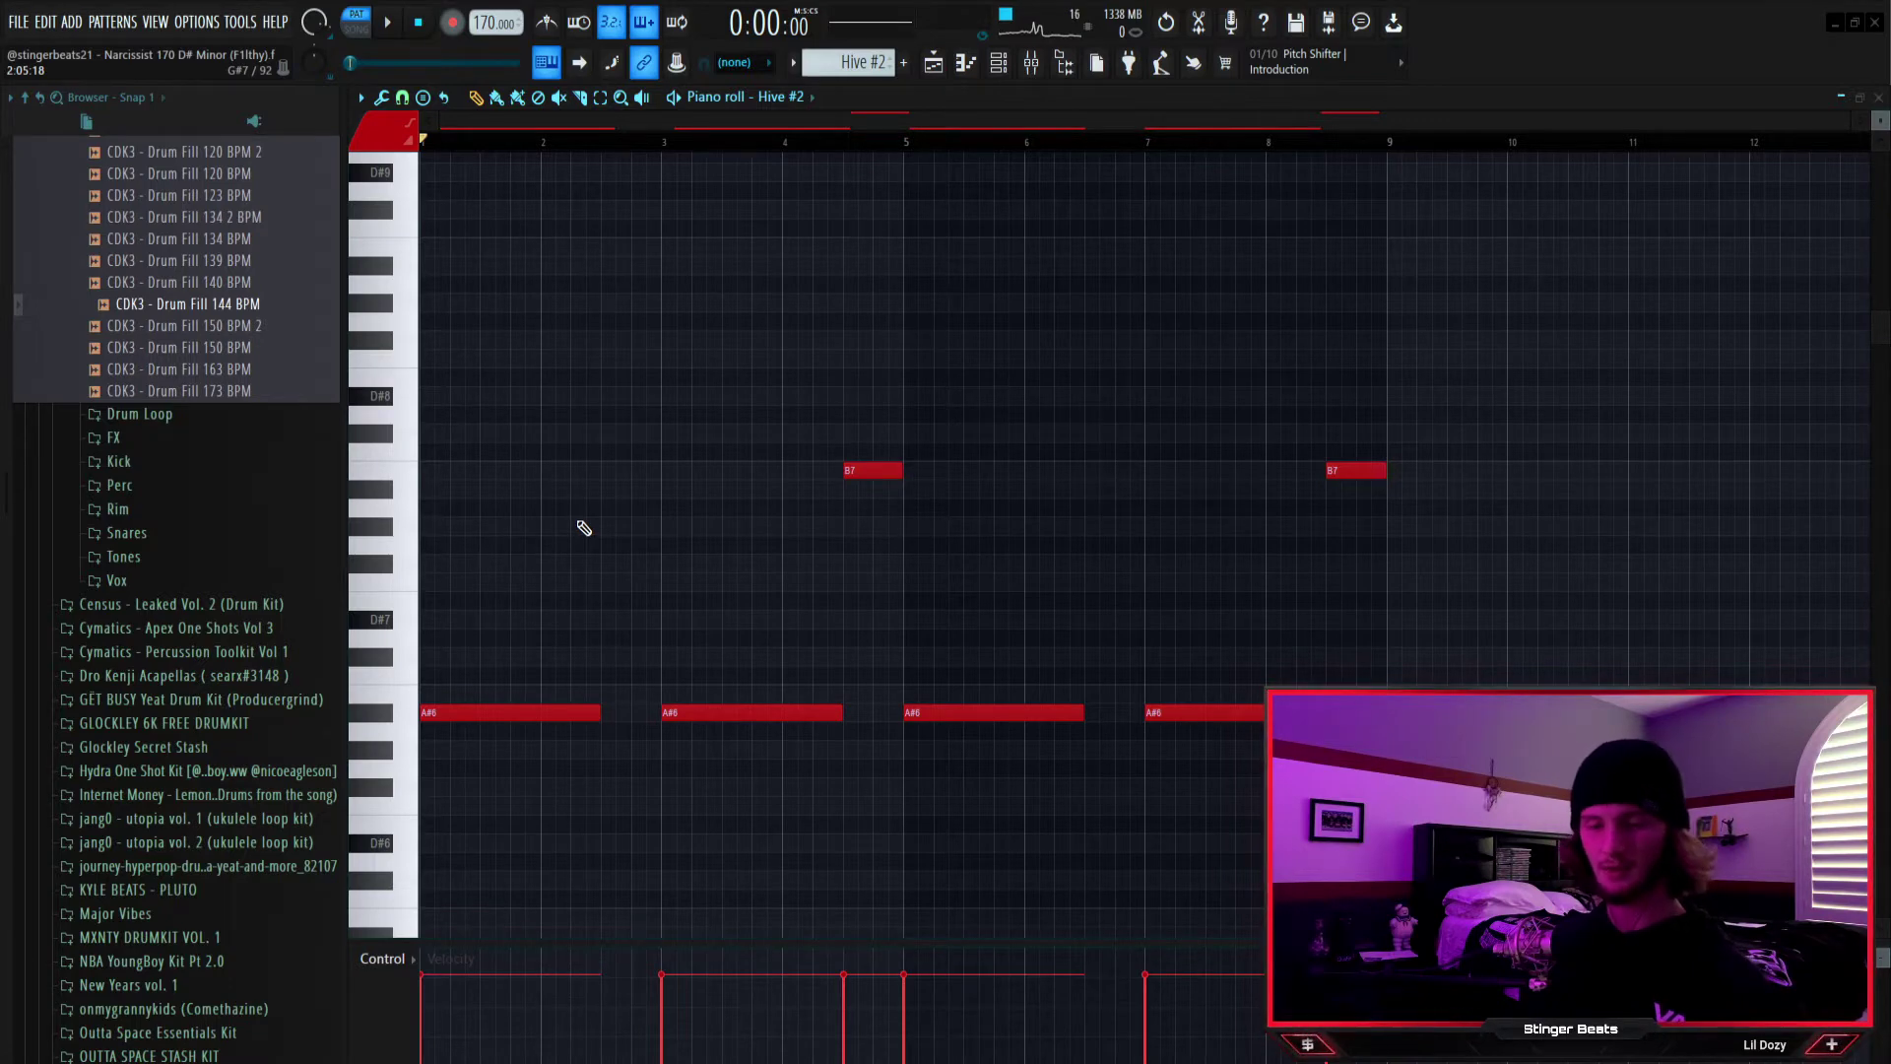
# Play the Hive #2 pattern's long A#6 and short B7 notes, then scroll to Hive #3
pyautogui.press('space')
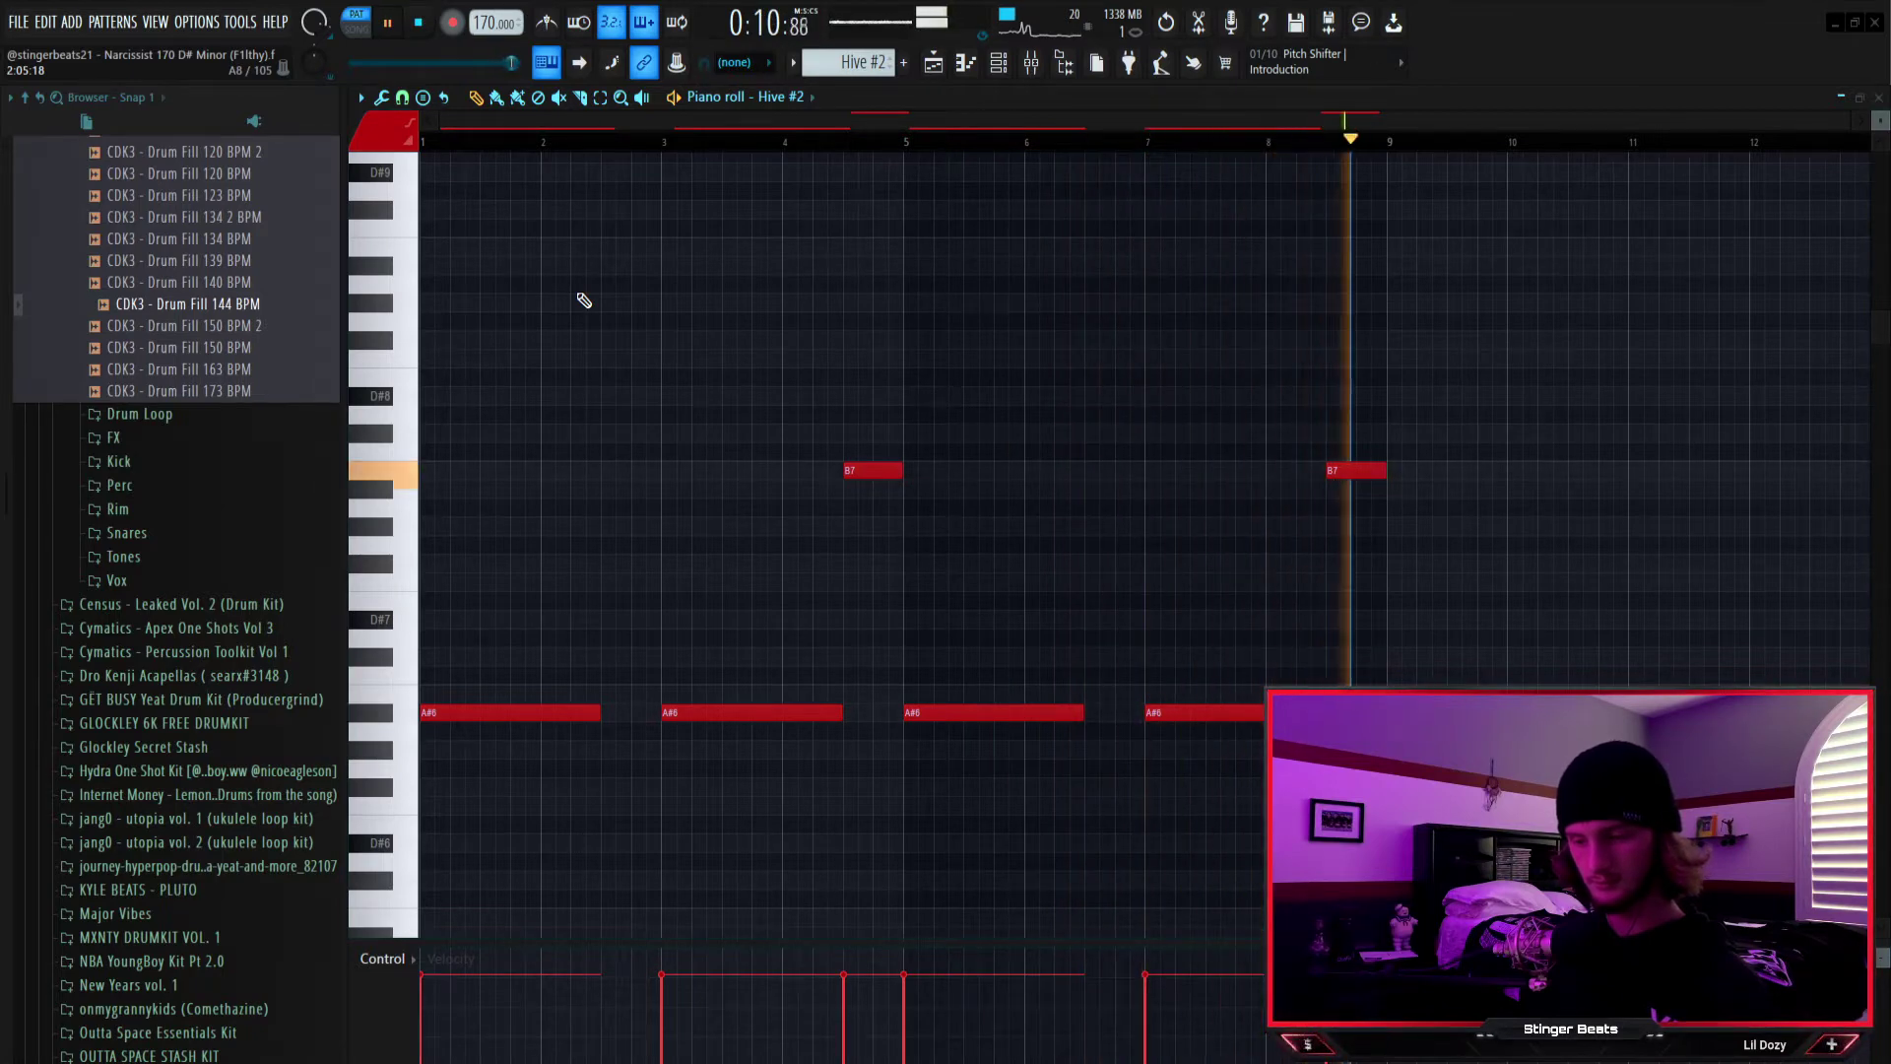
pyautogui.press('space')
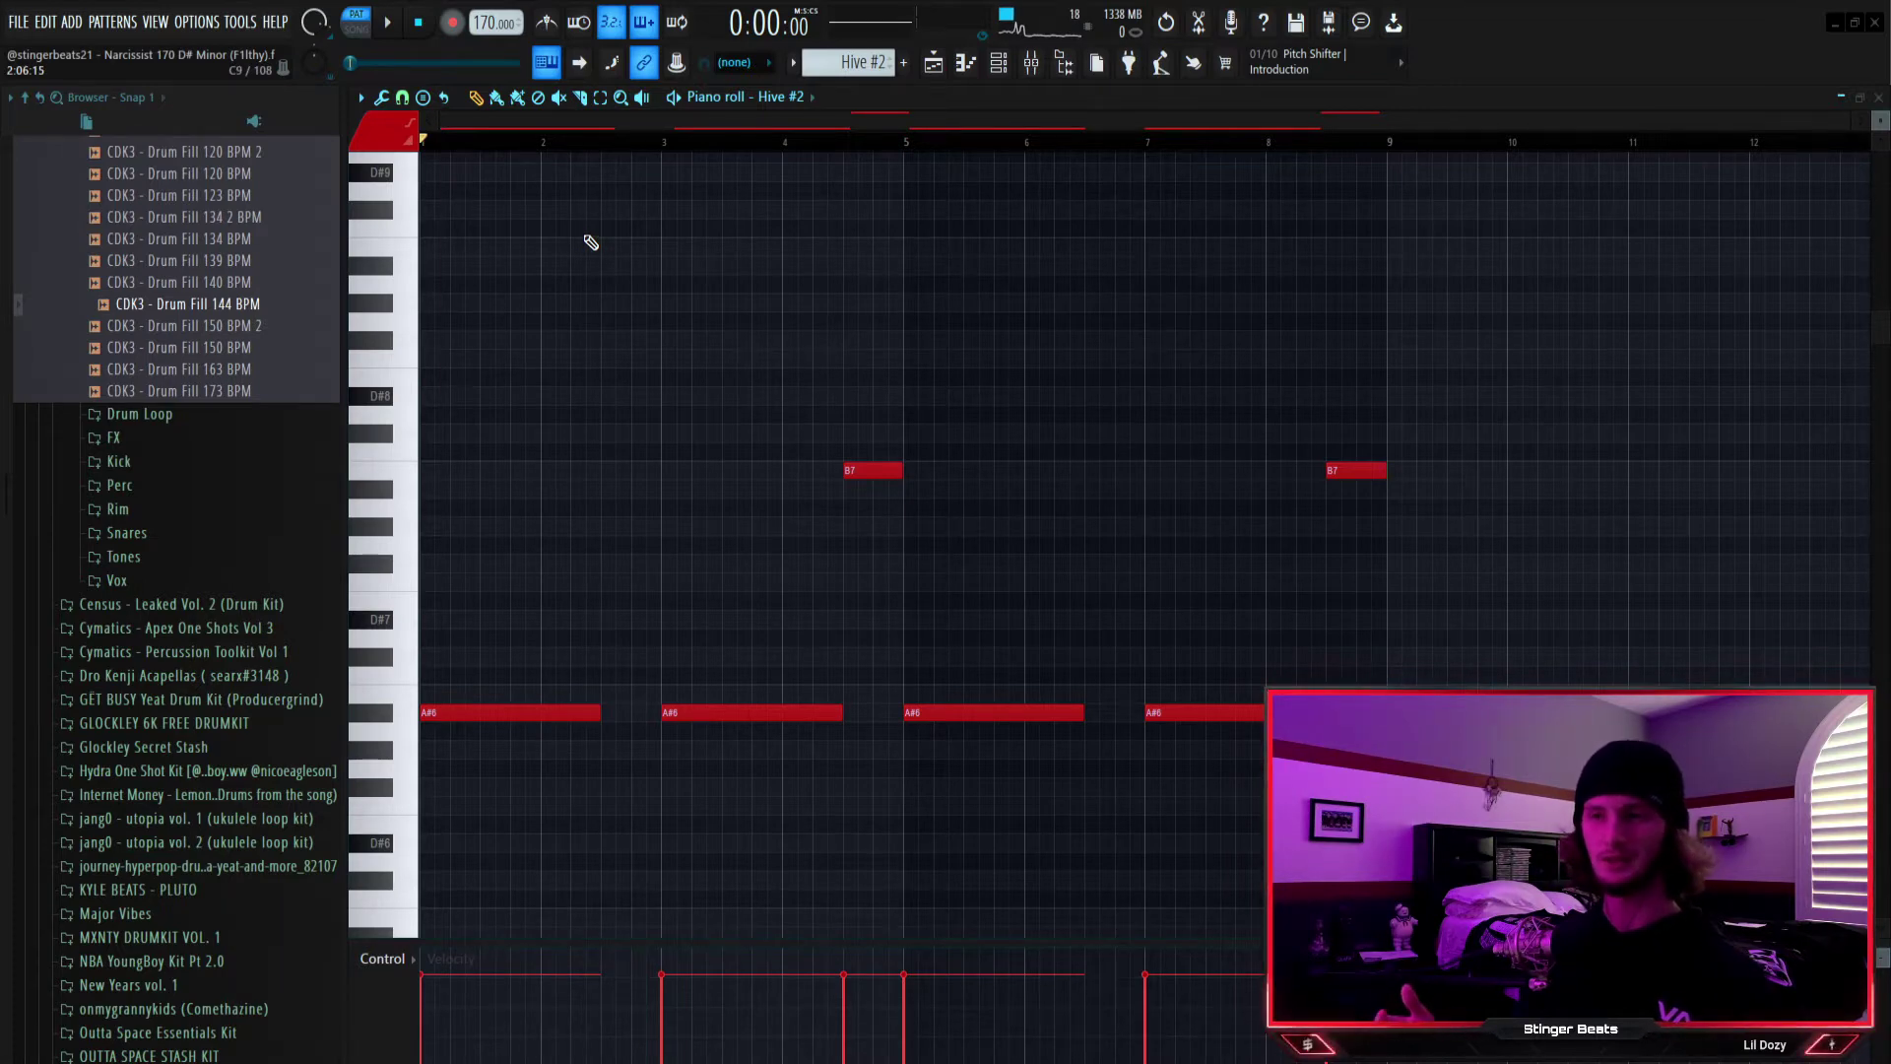
pyautogui.scroll(1, 591, 242)
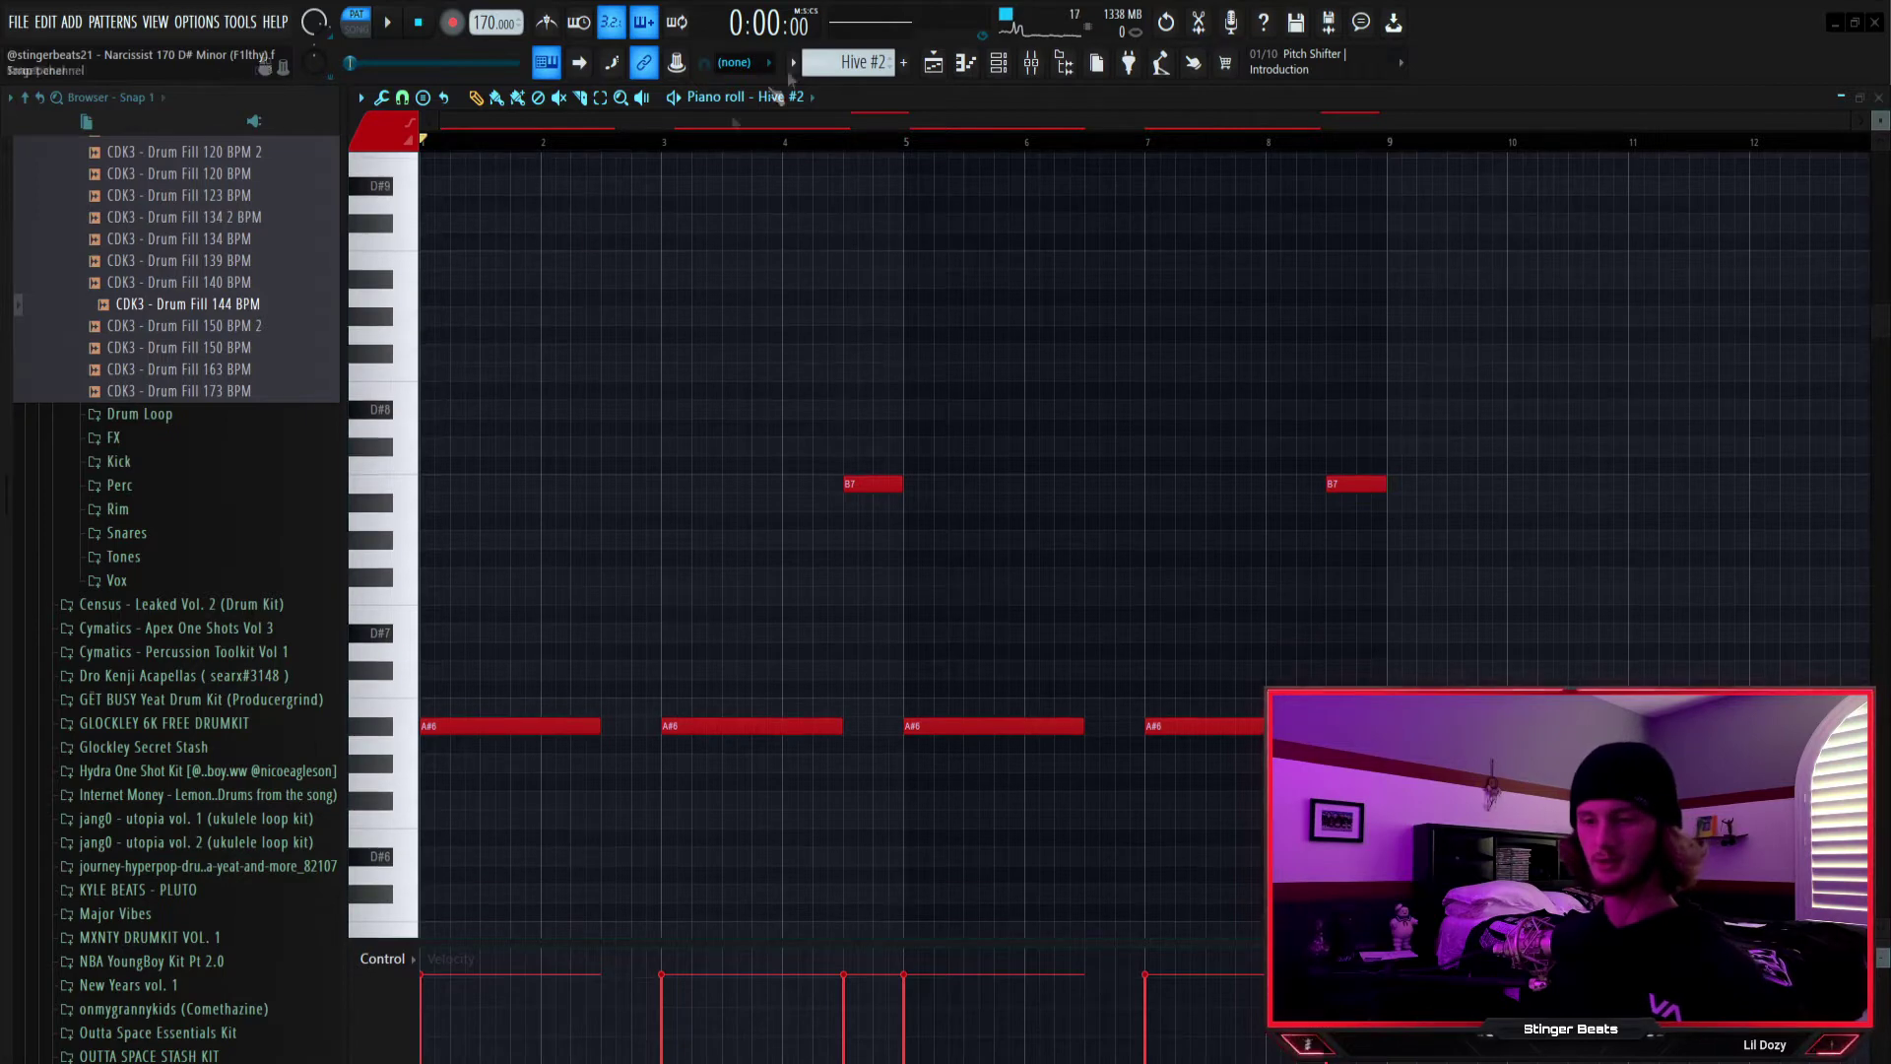
pyautogui.scroll(-1, 862, 63)
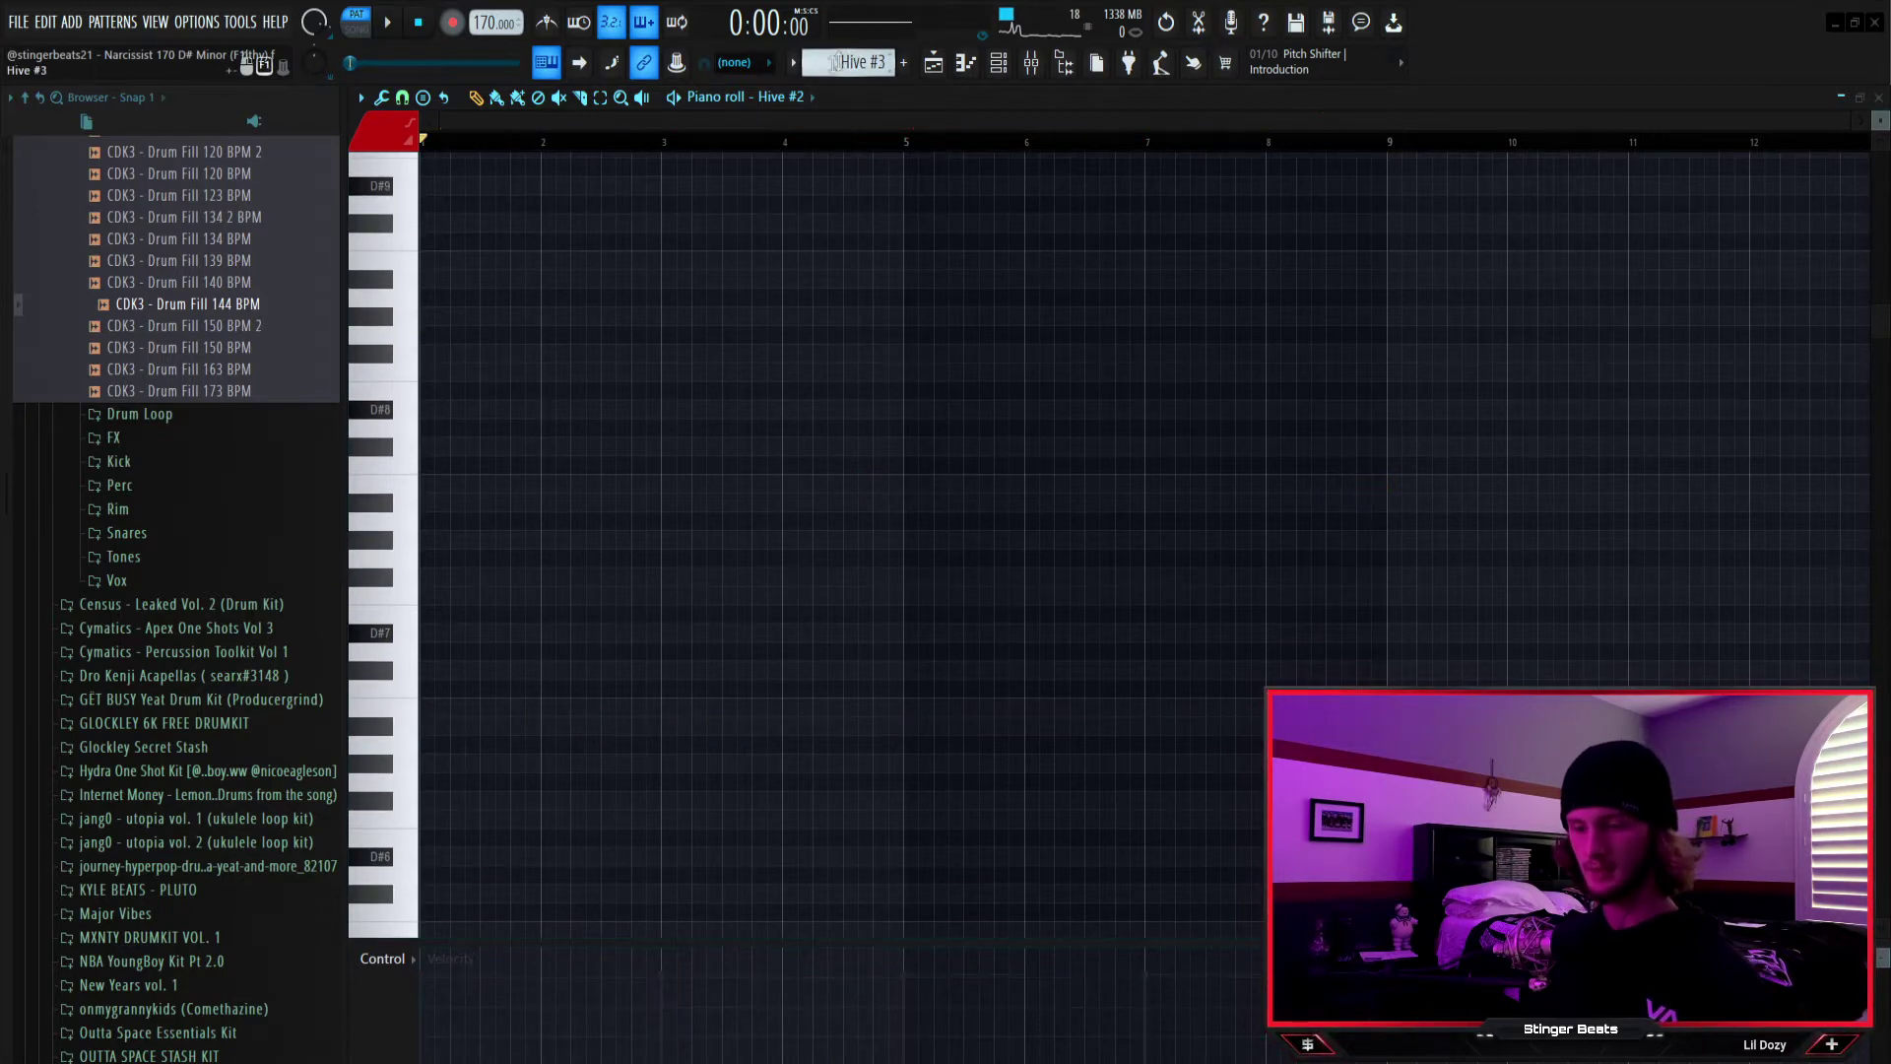
# Scroll down to Hive #3's four evenly spaced D#4 notes and play them
pyautogui.scroll(-8, 591, 346)
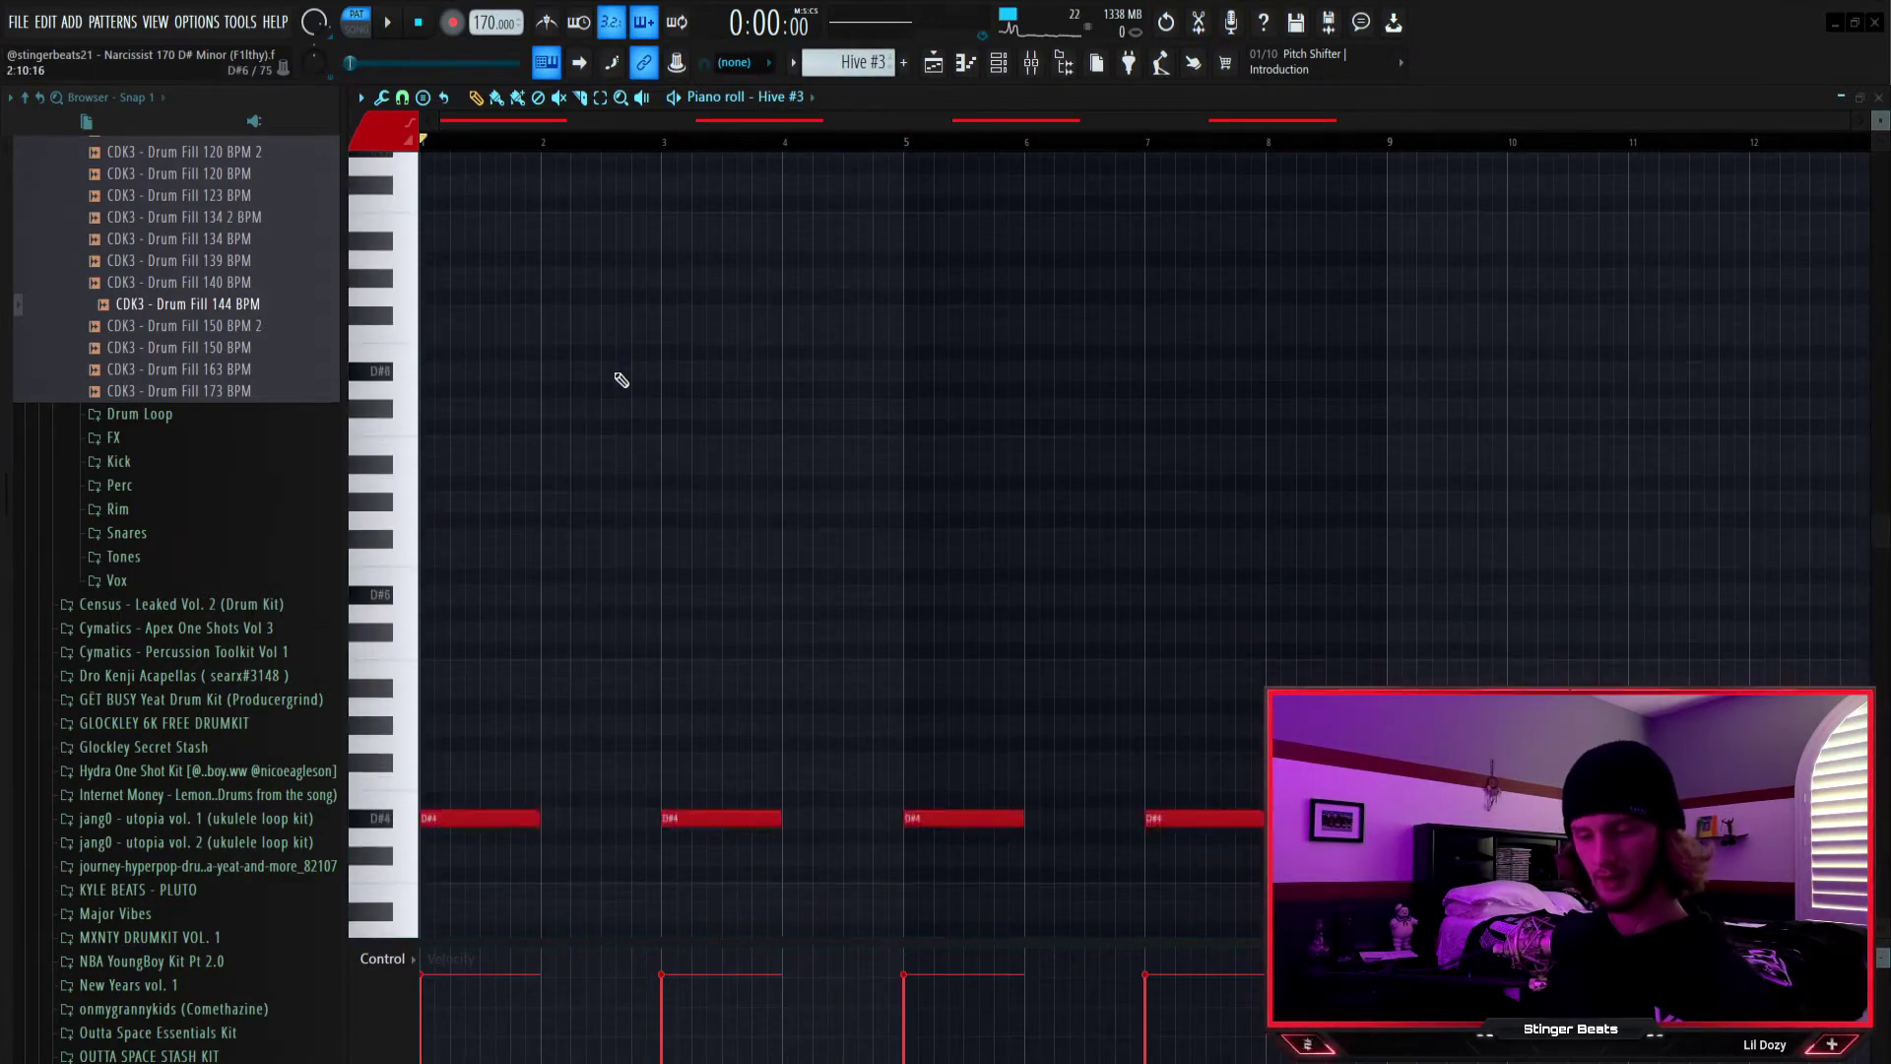
pyautogui.scroll(-7, 621, 380)
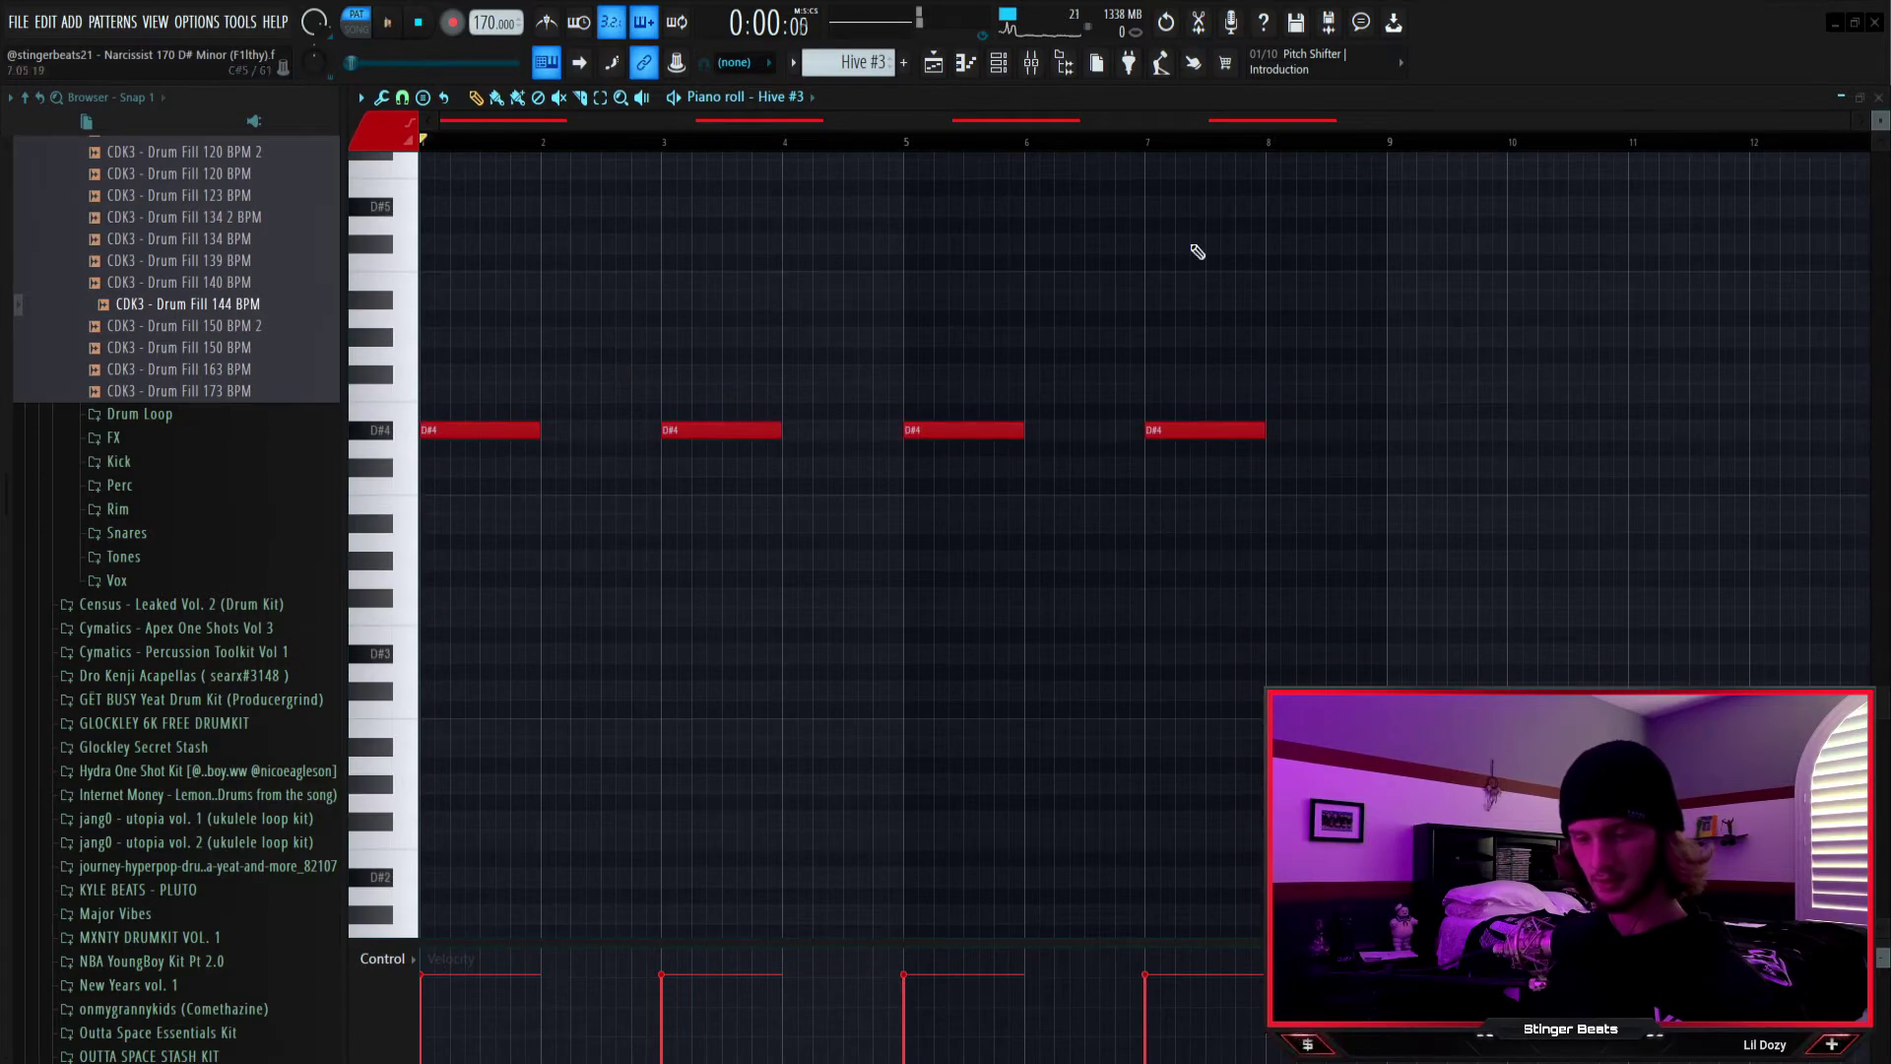
pyautogui.press('space')
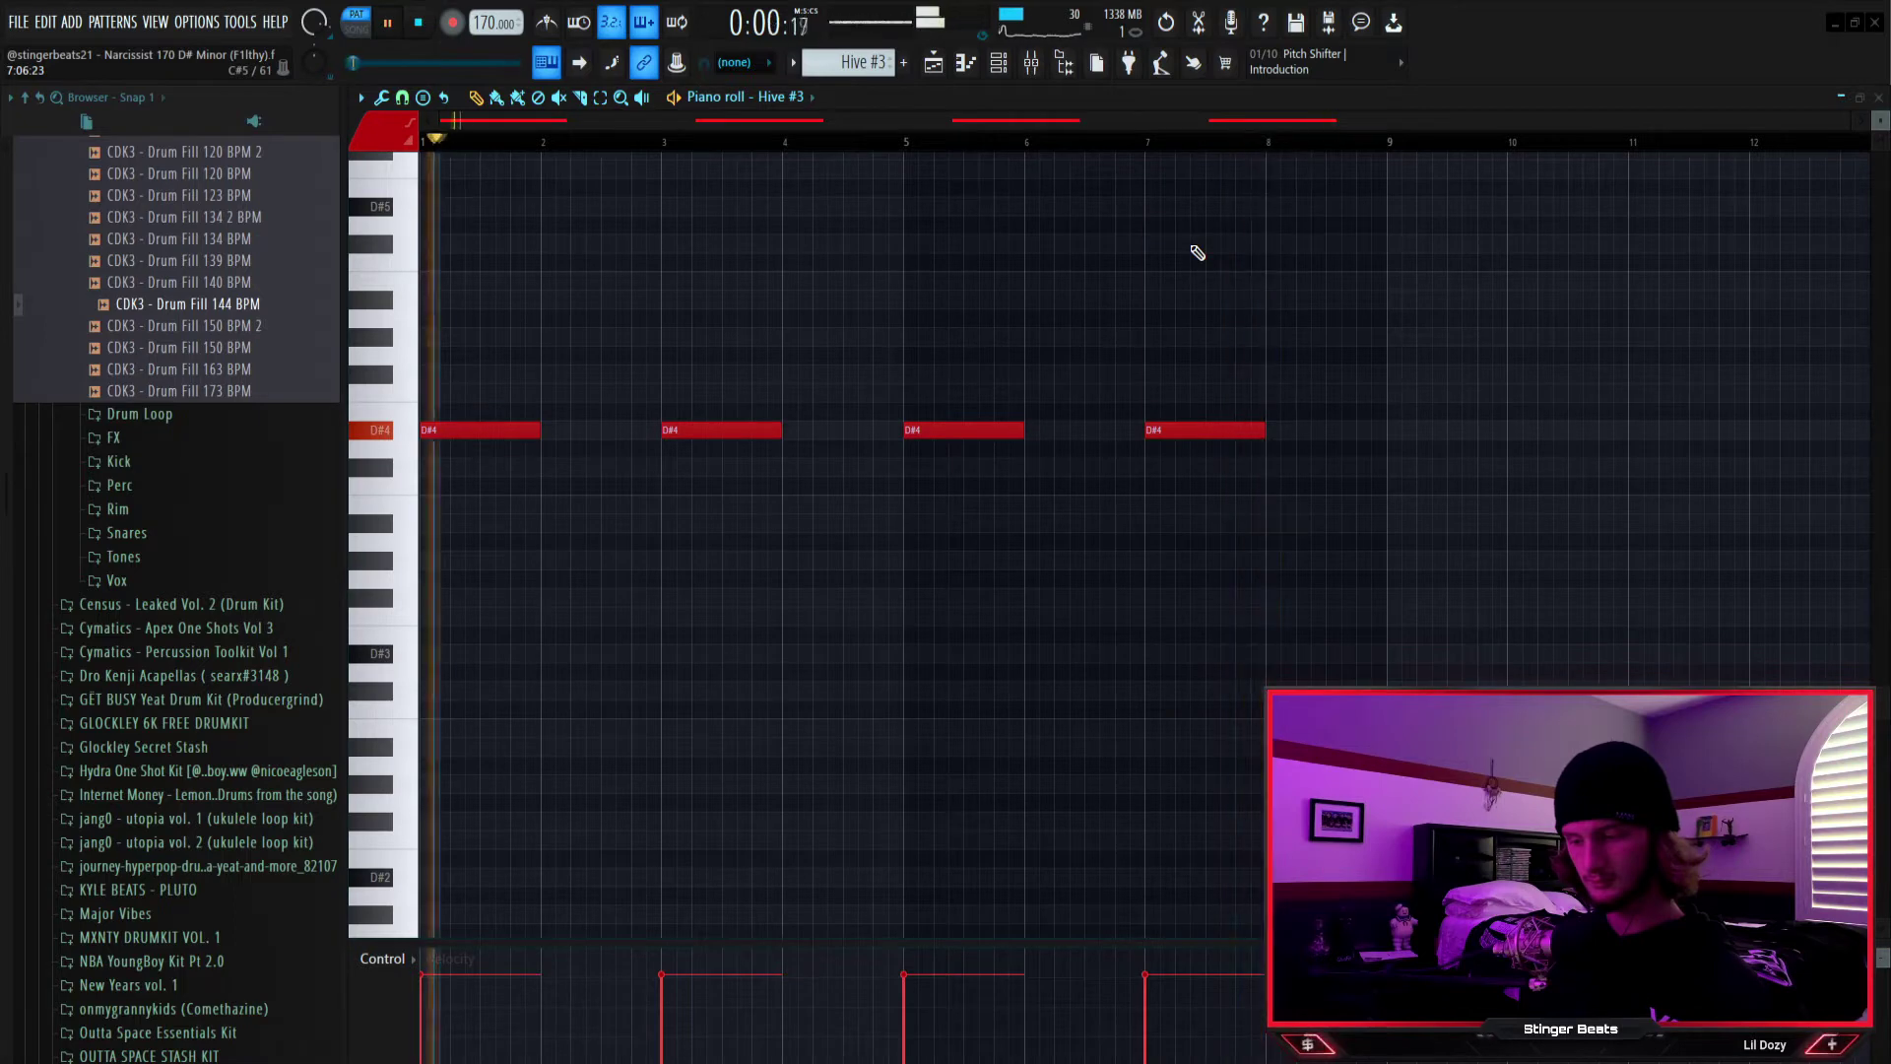
pyautogui.press('space')
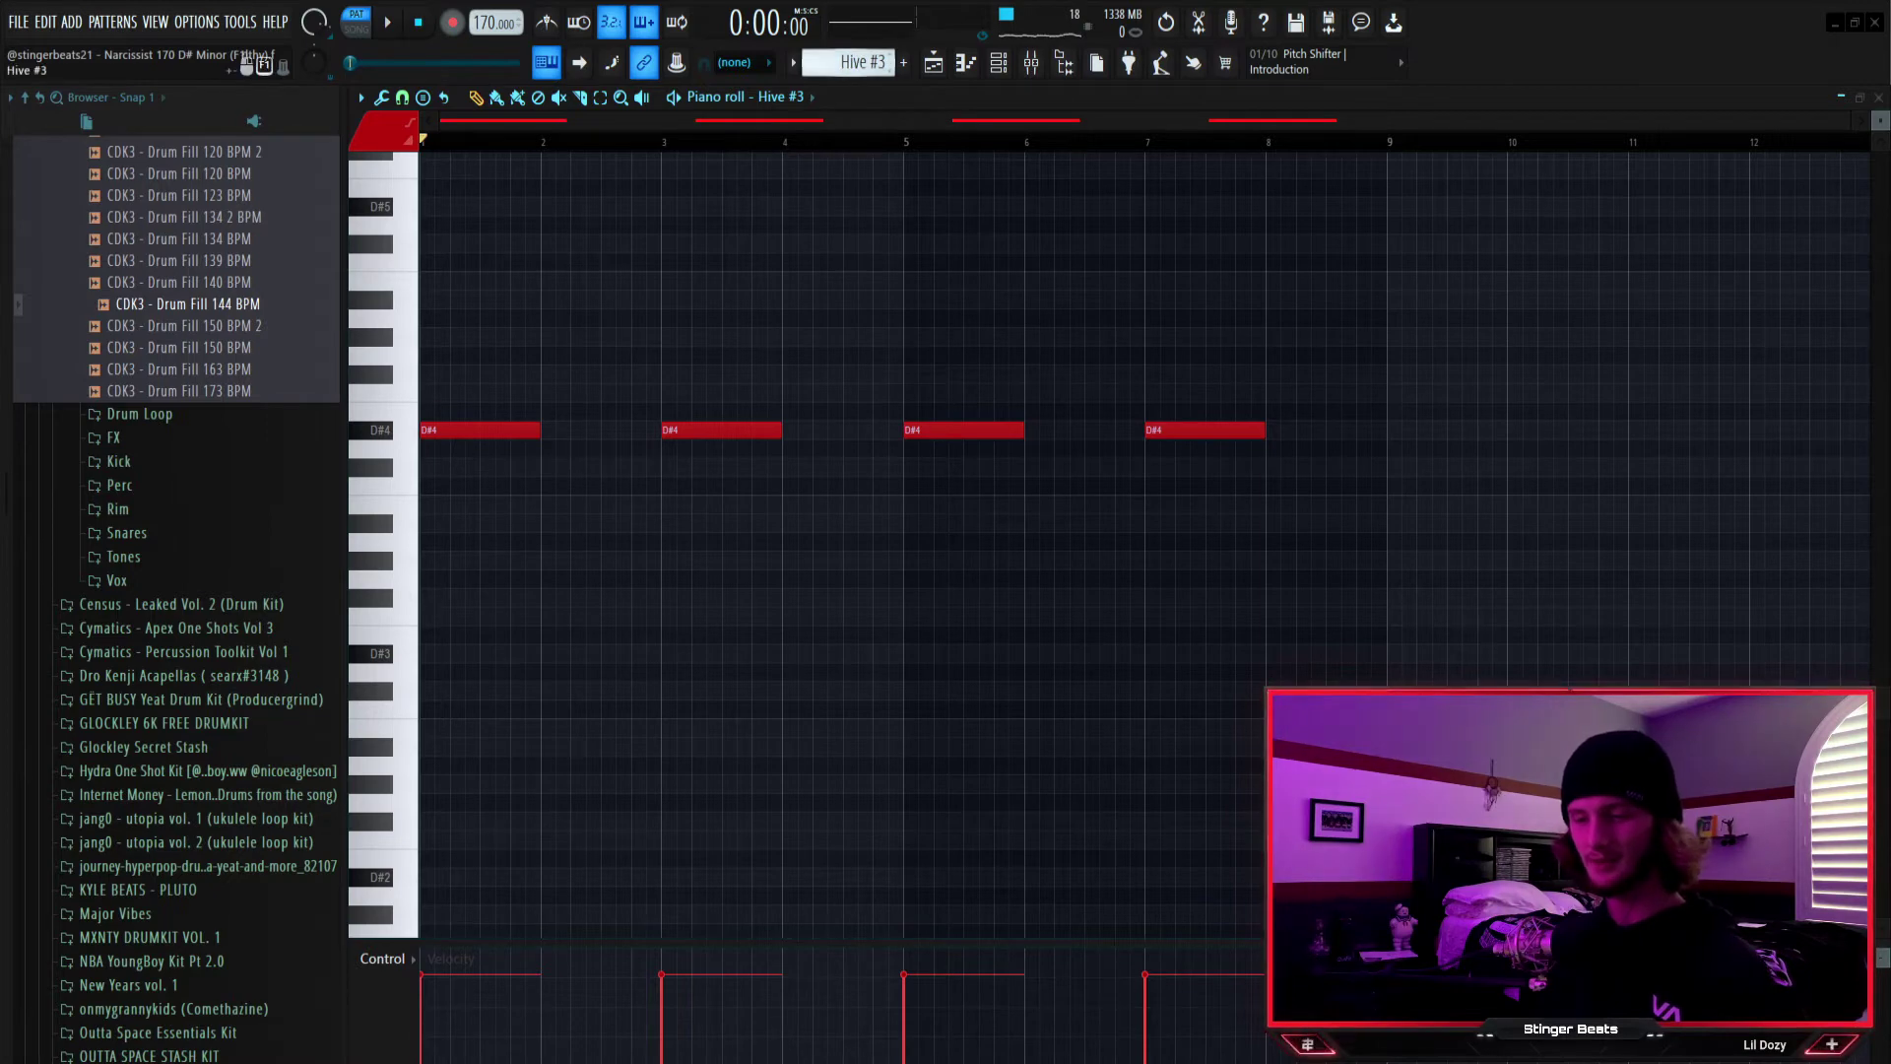
pyautogui.scroll(2, 857, 62)
# Audition Hive #4's alternating A#4/B4 notes over two A#2 notes, then return to the playlist
pyautogui.click(933, 62)
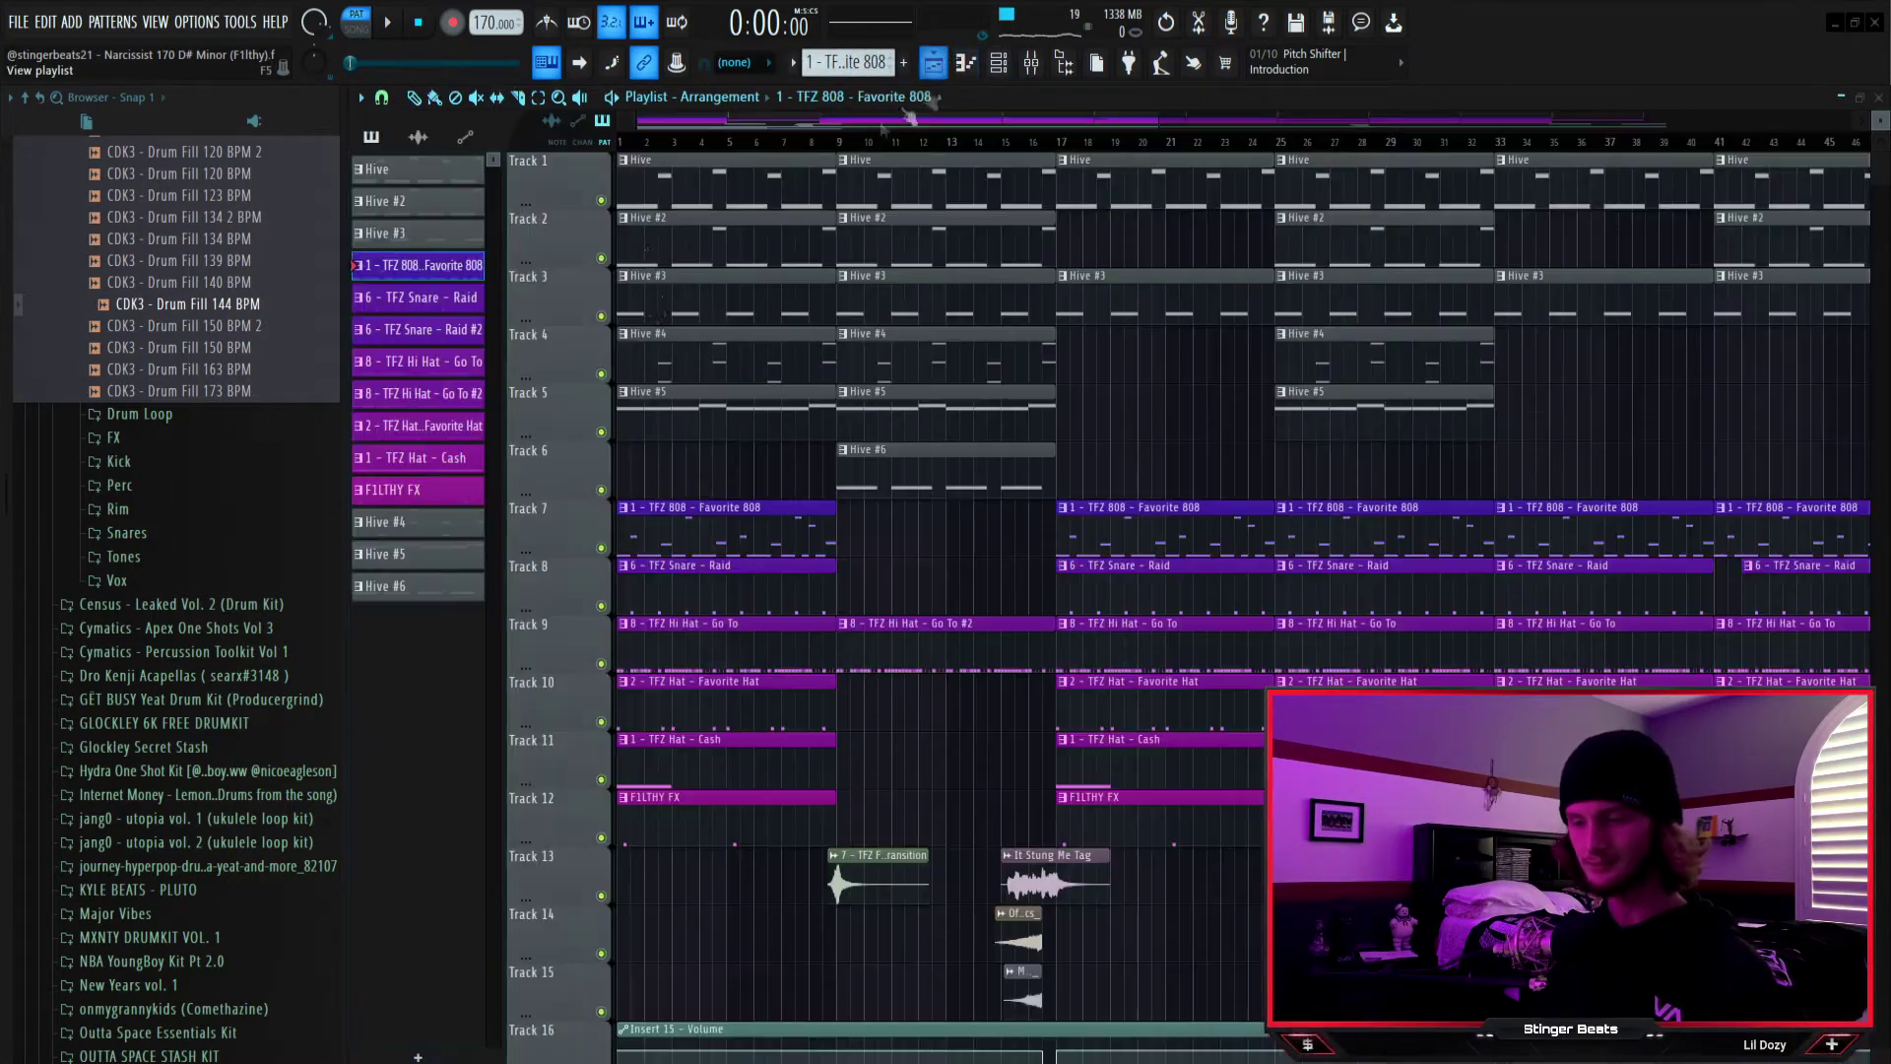
pyautogui.doubleClick(743, 354)
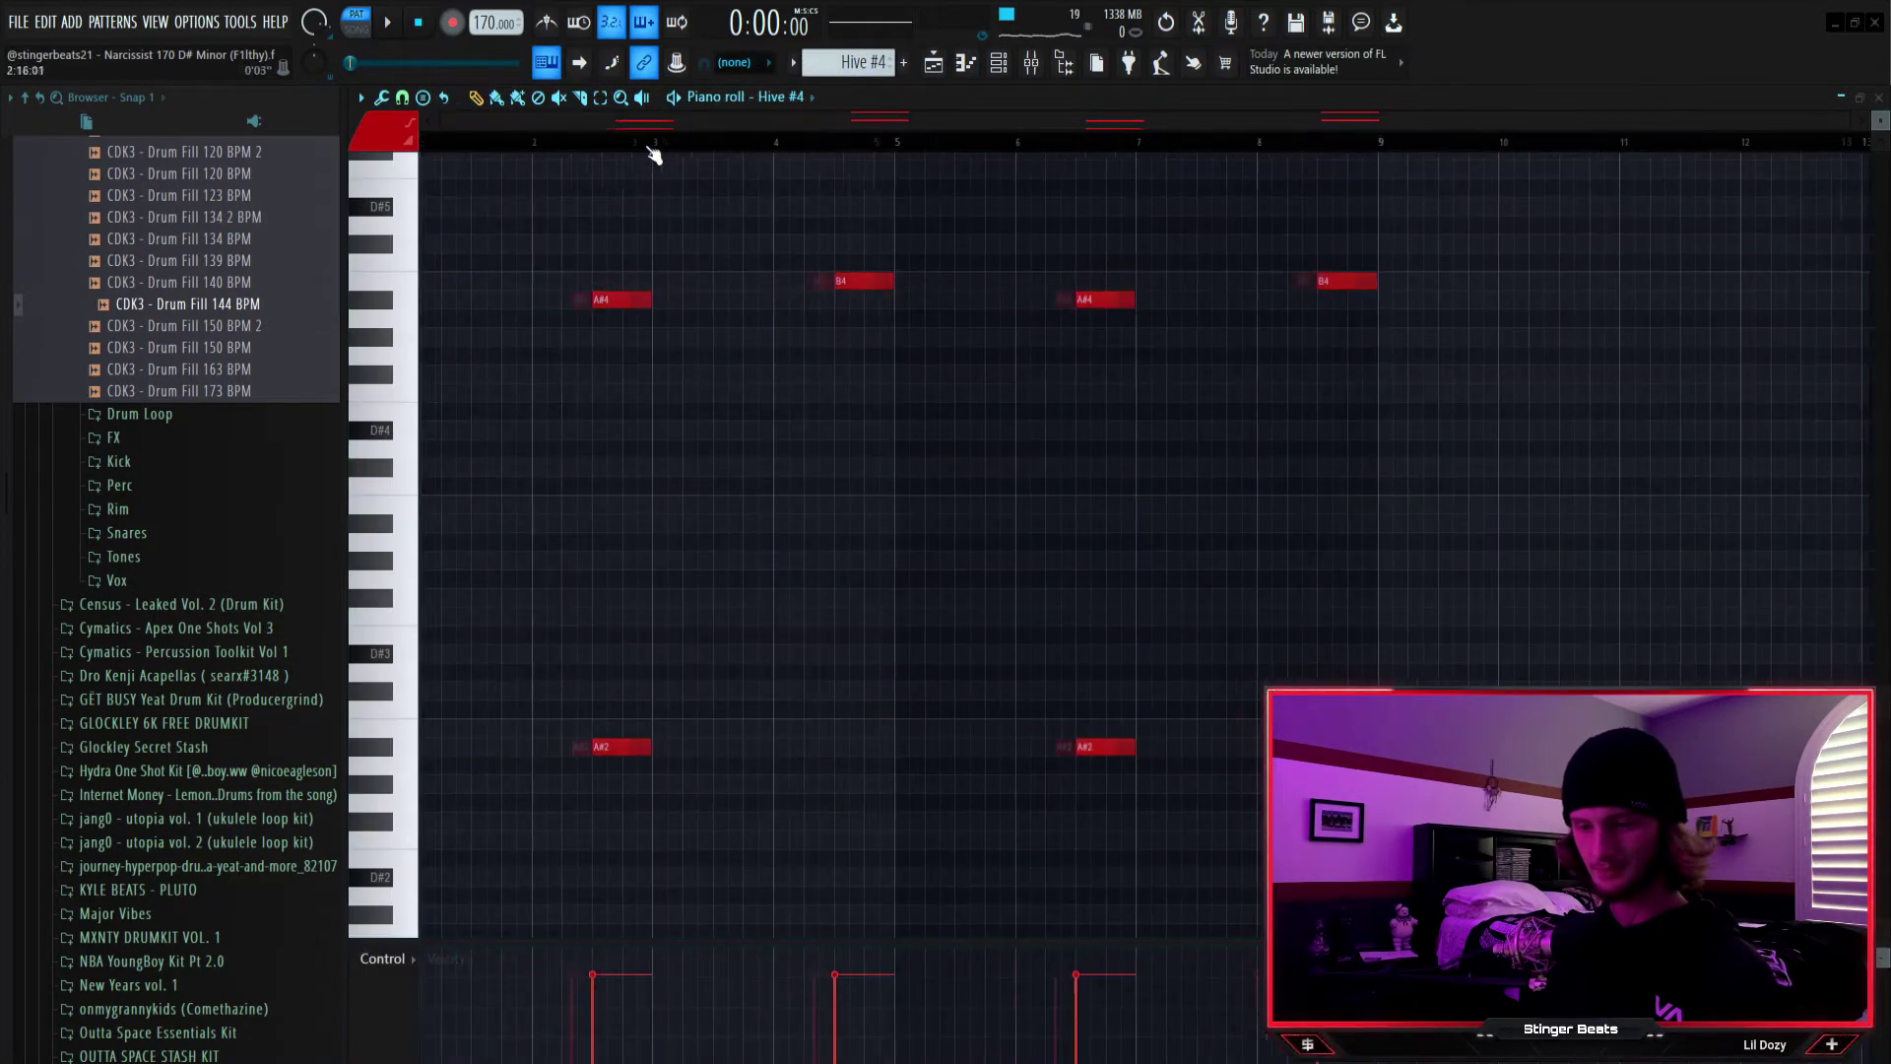
pyautogui.scroll(-3, 631, 386)
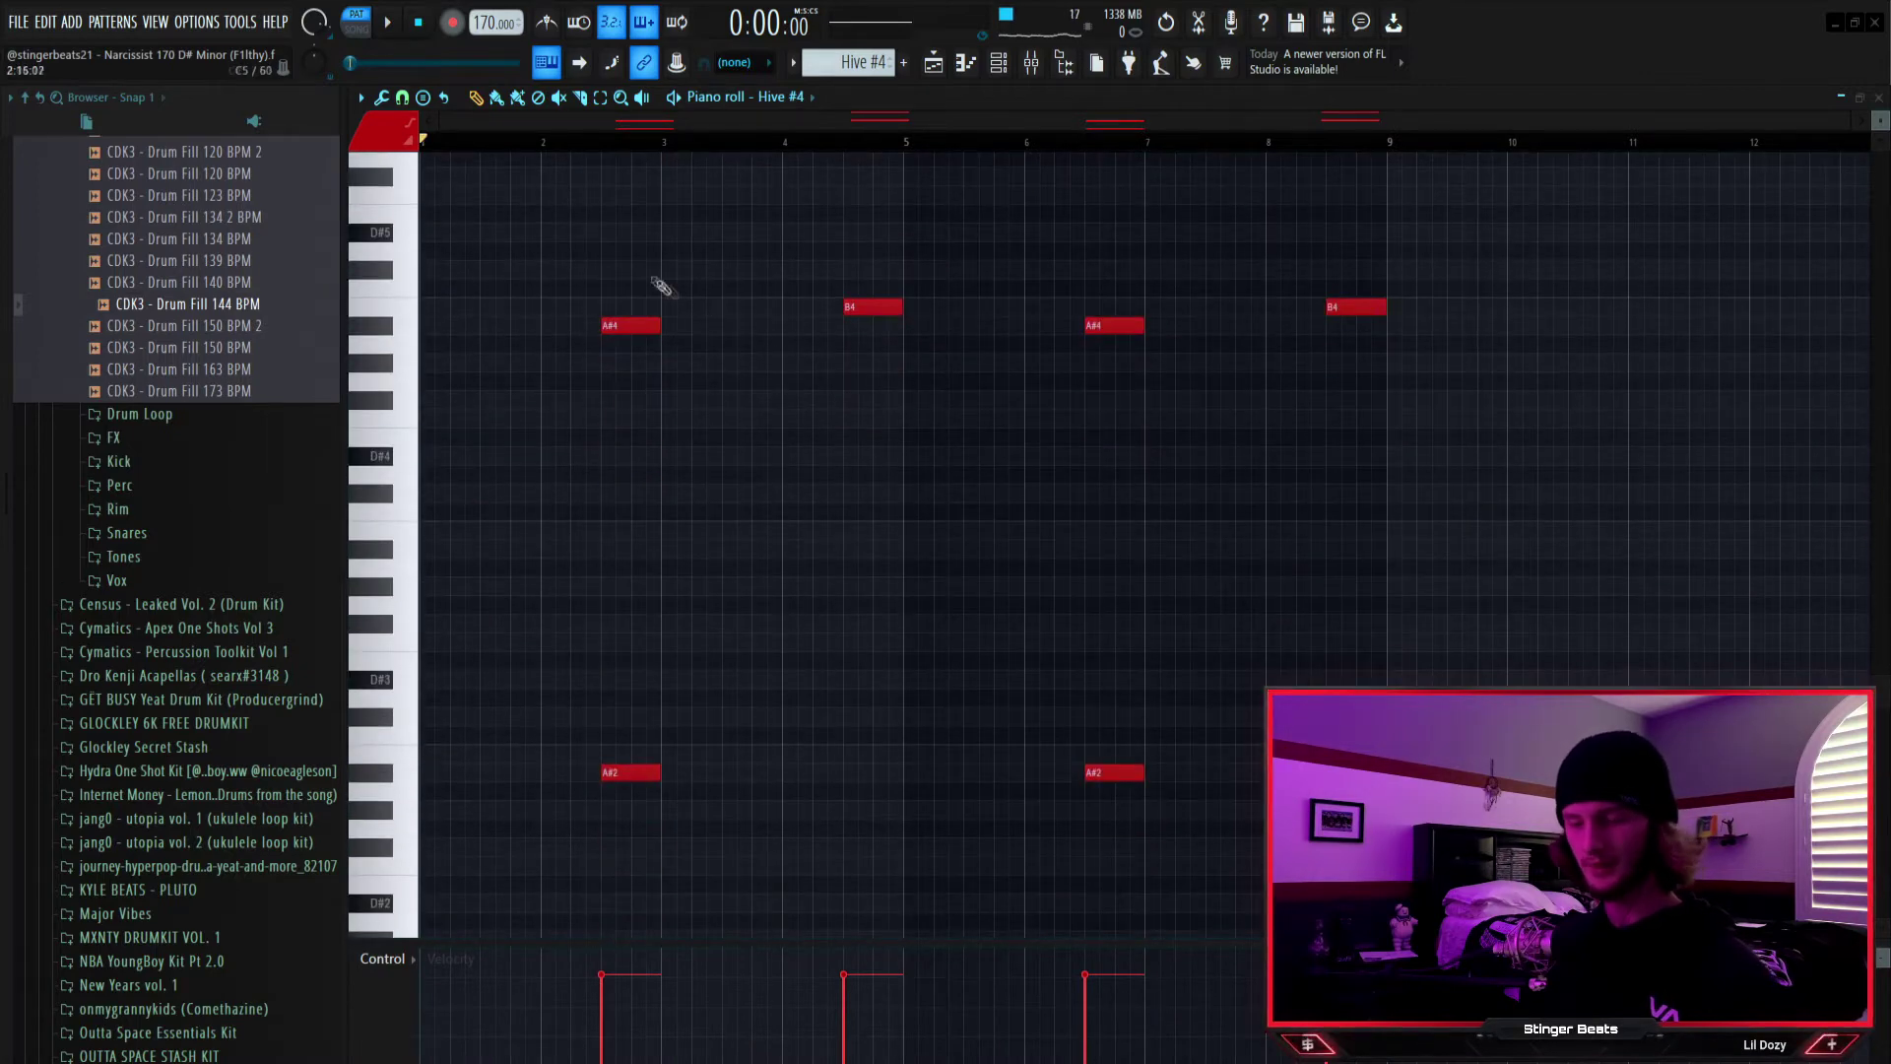
pyautogui.scroll(3, 675, 345)
pyautogui.scroll(-7, 742, 440)
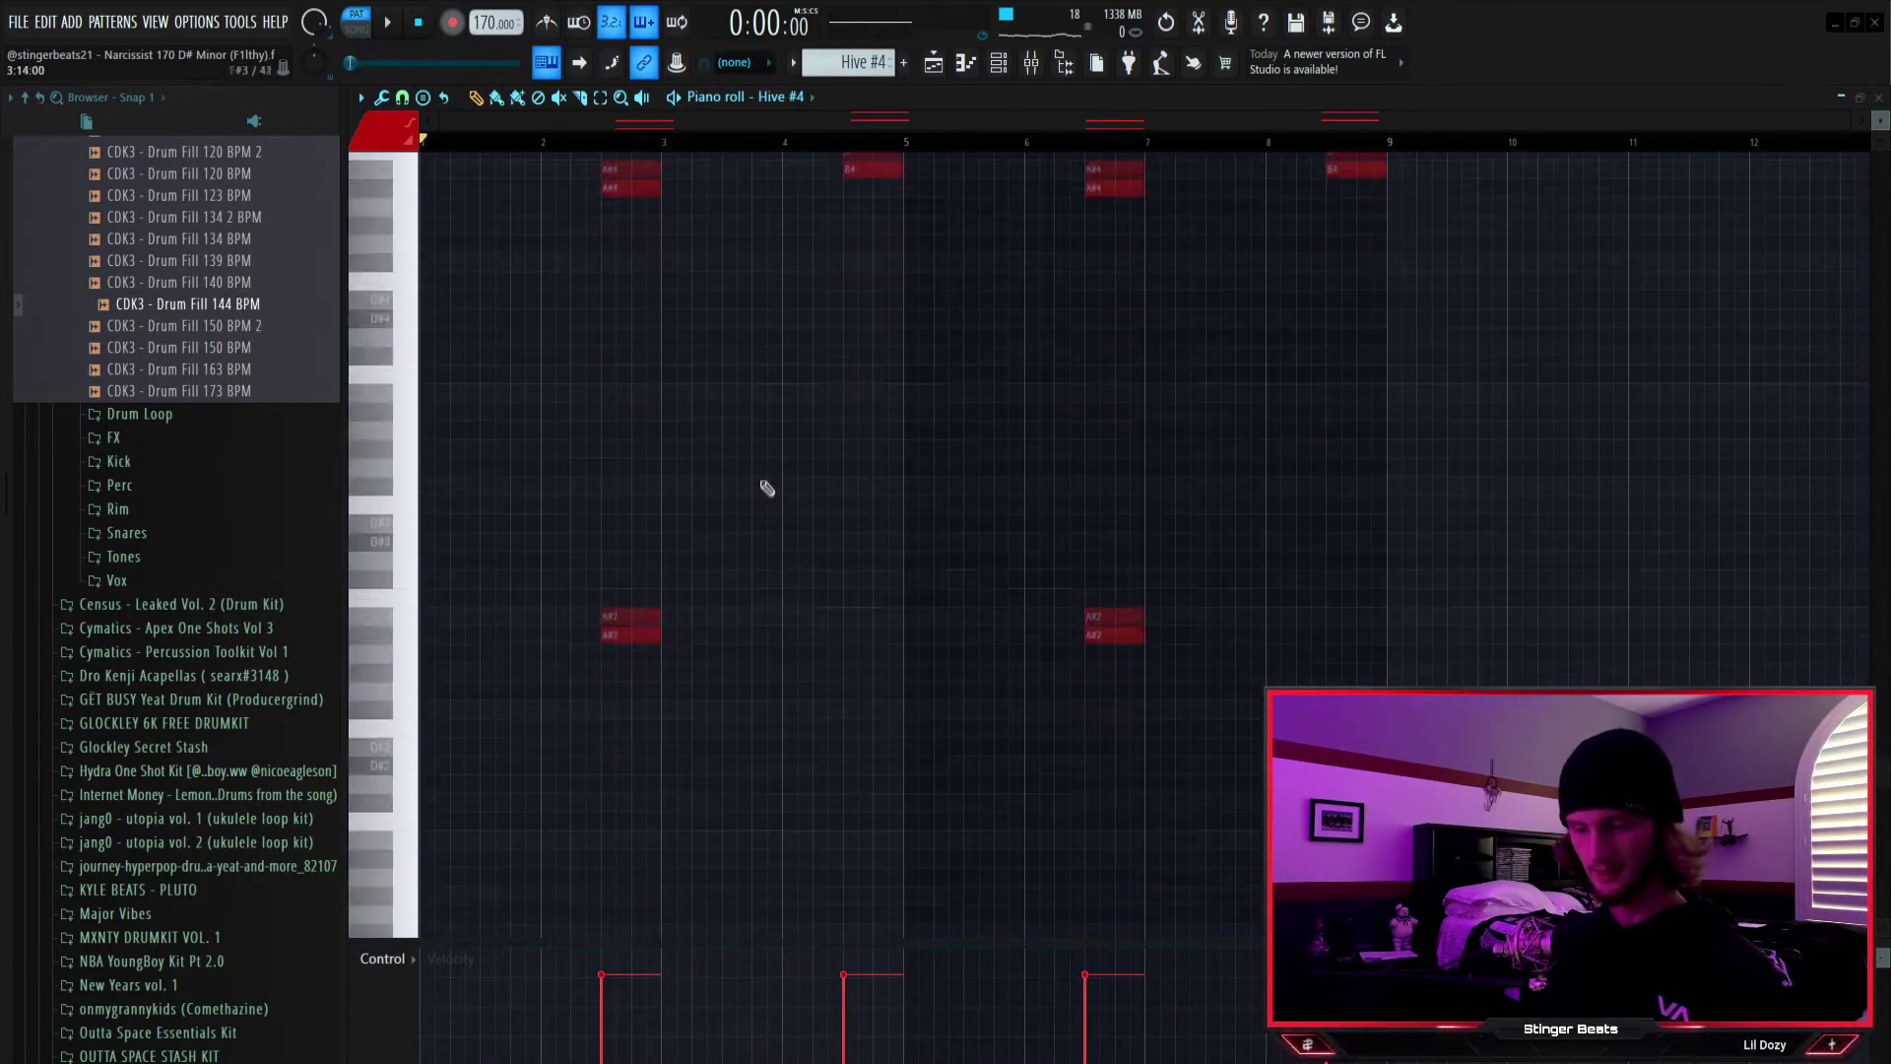
pyautogui.scroll(4, 571, 358)
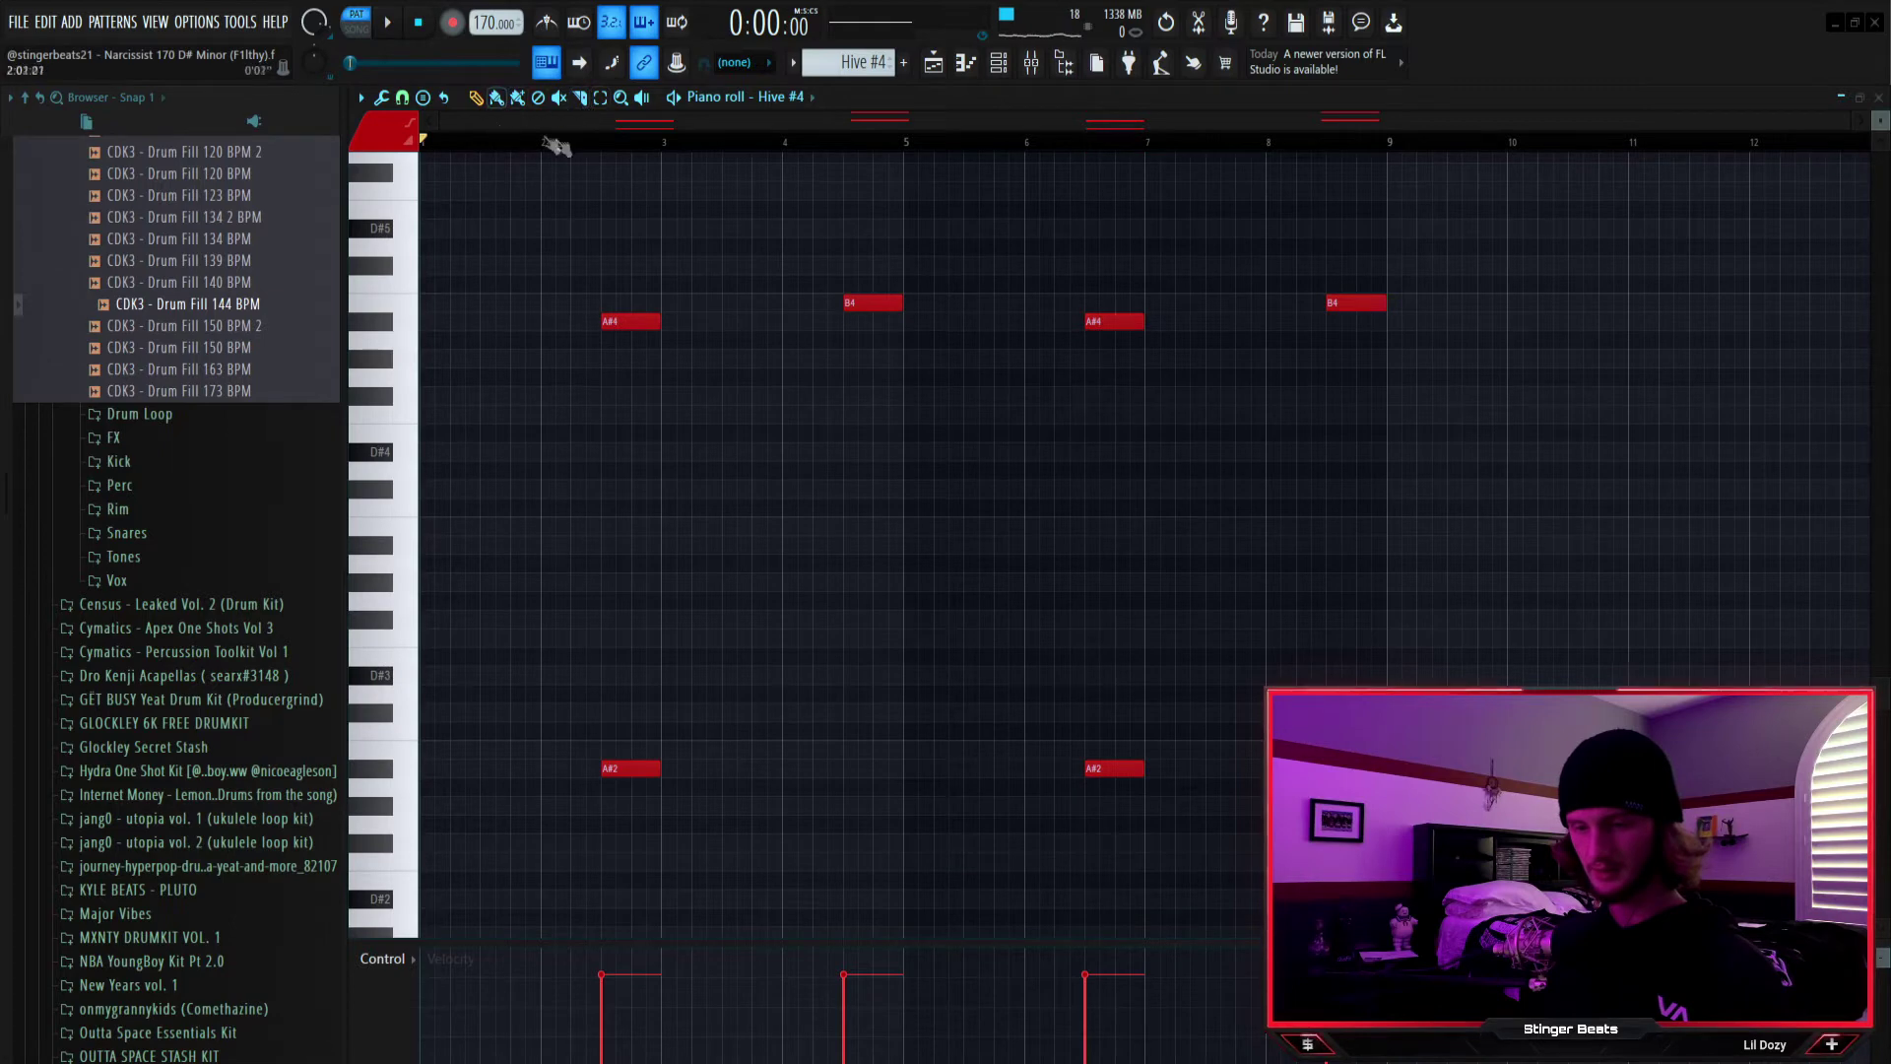
pyautogui.press('space')
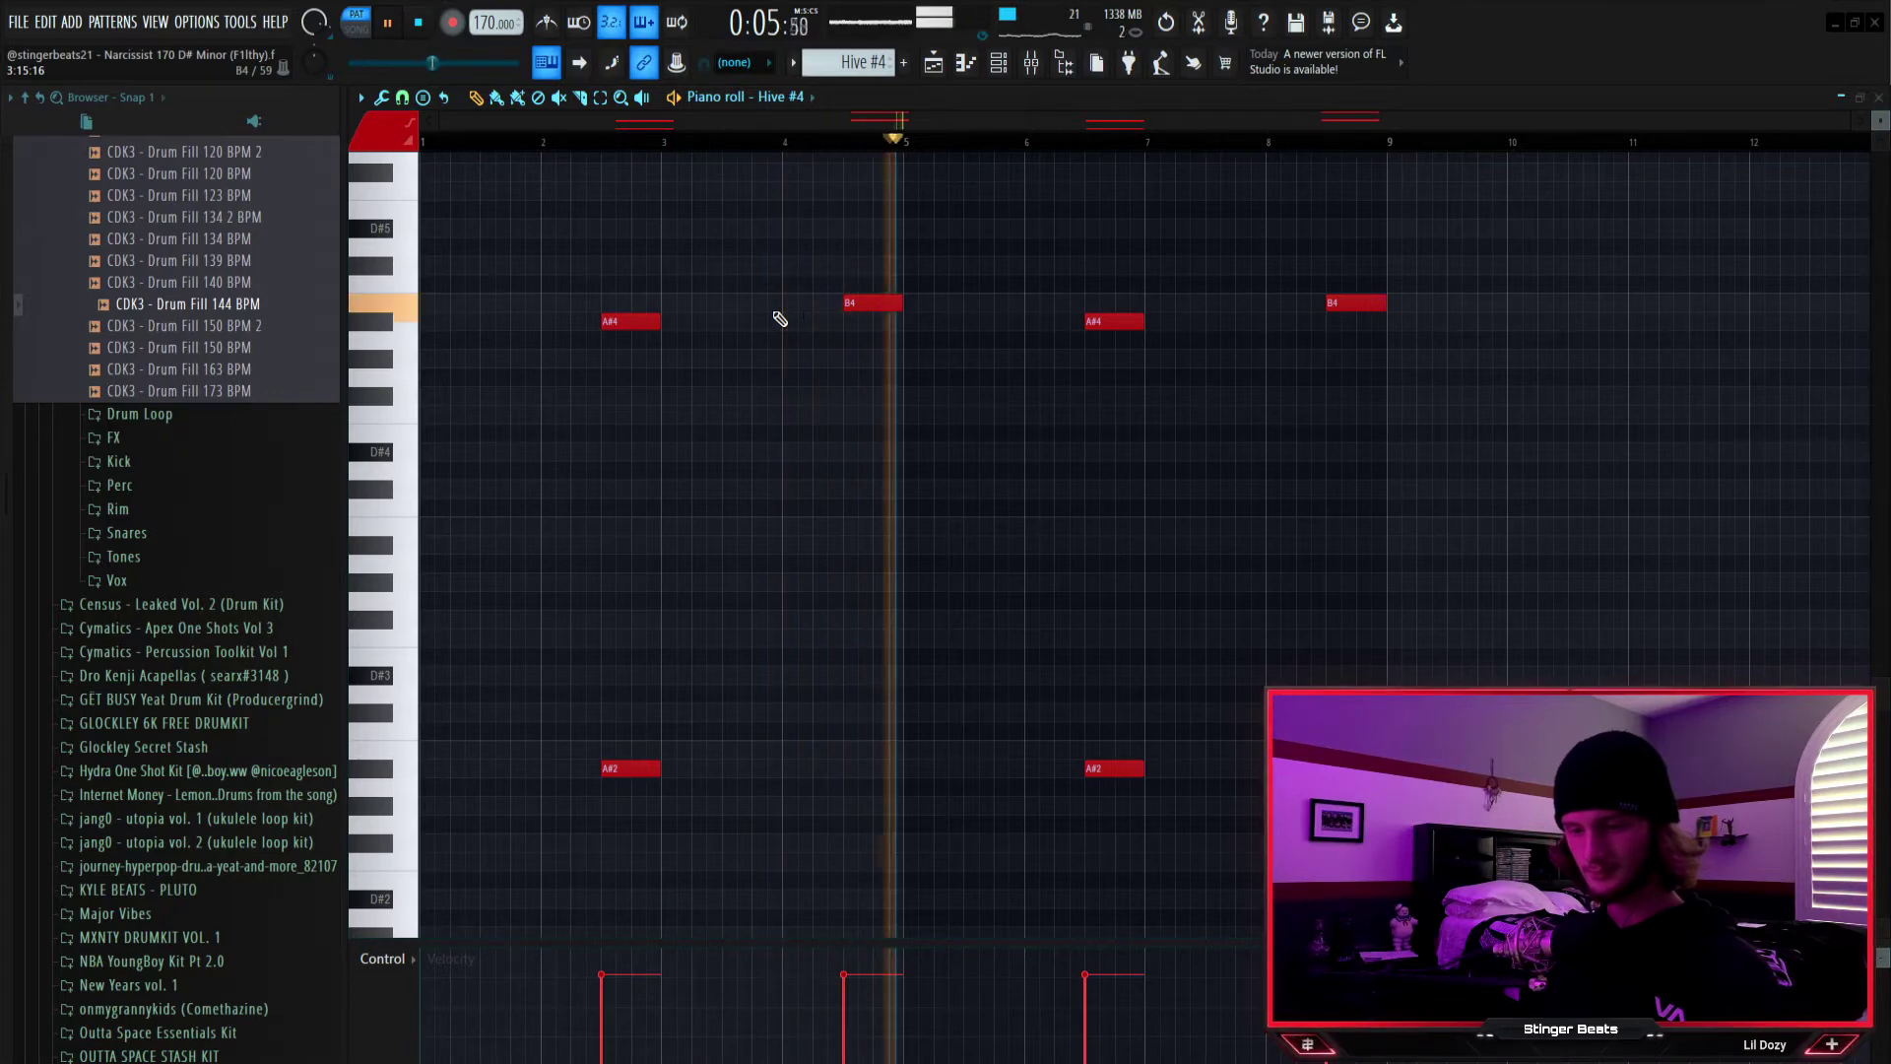
pyautogui.press('space')
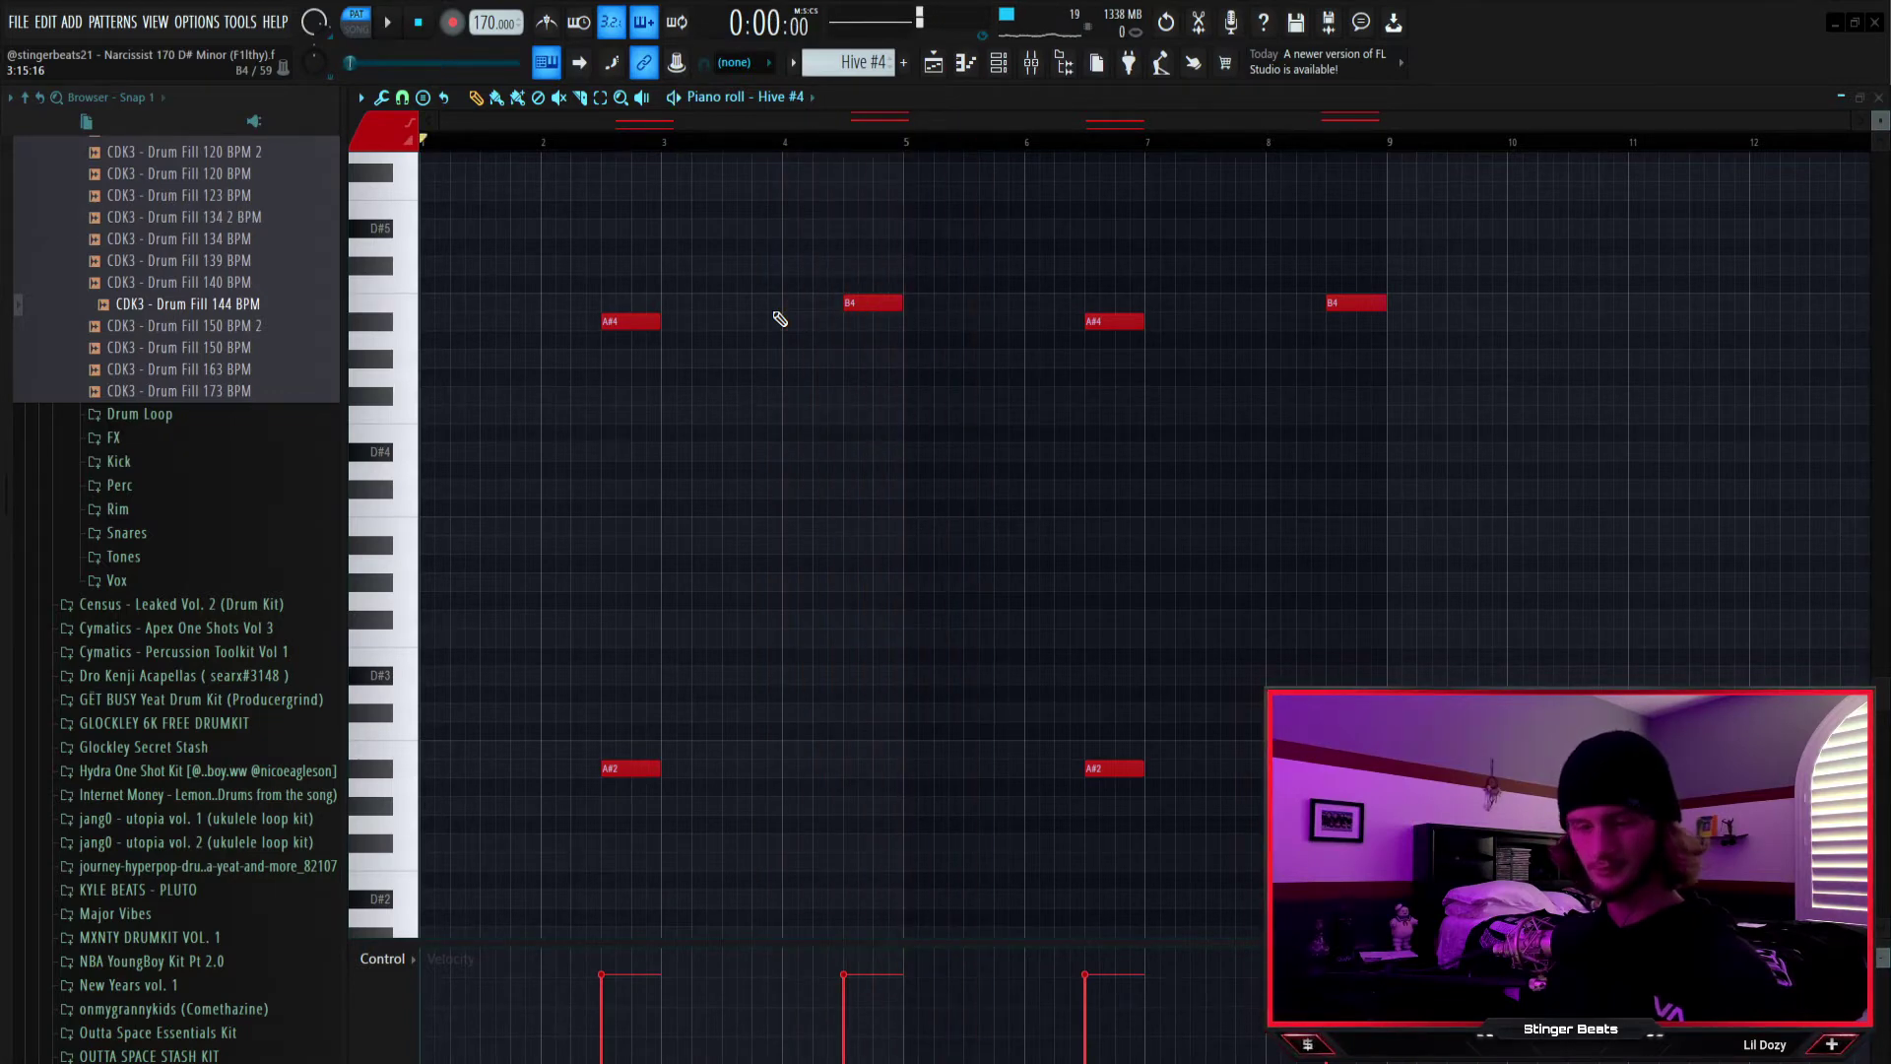
pyautogui.click(951, 62)
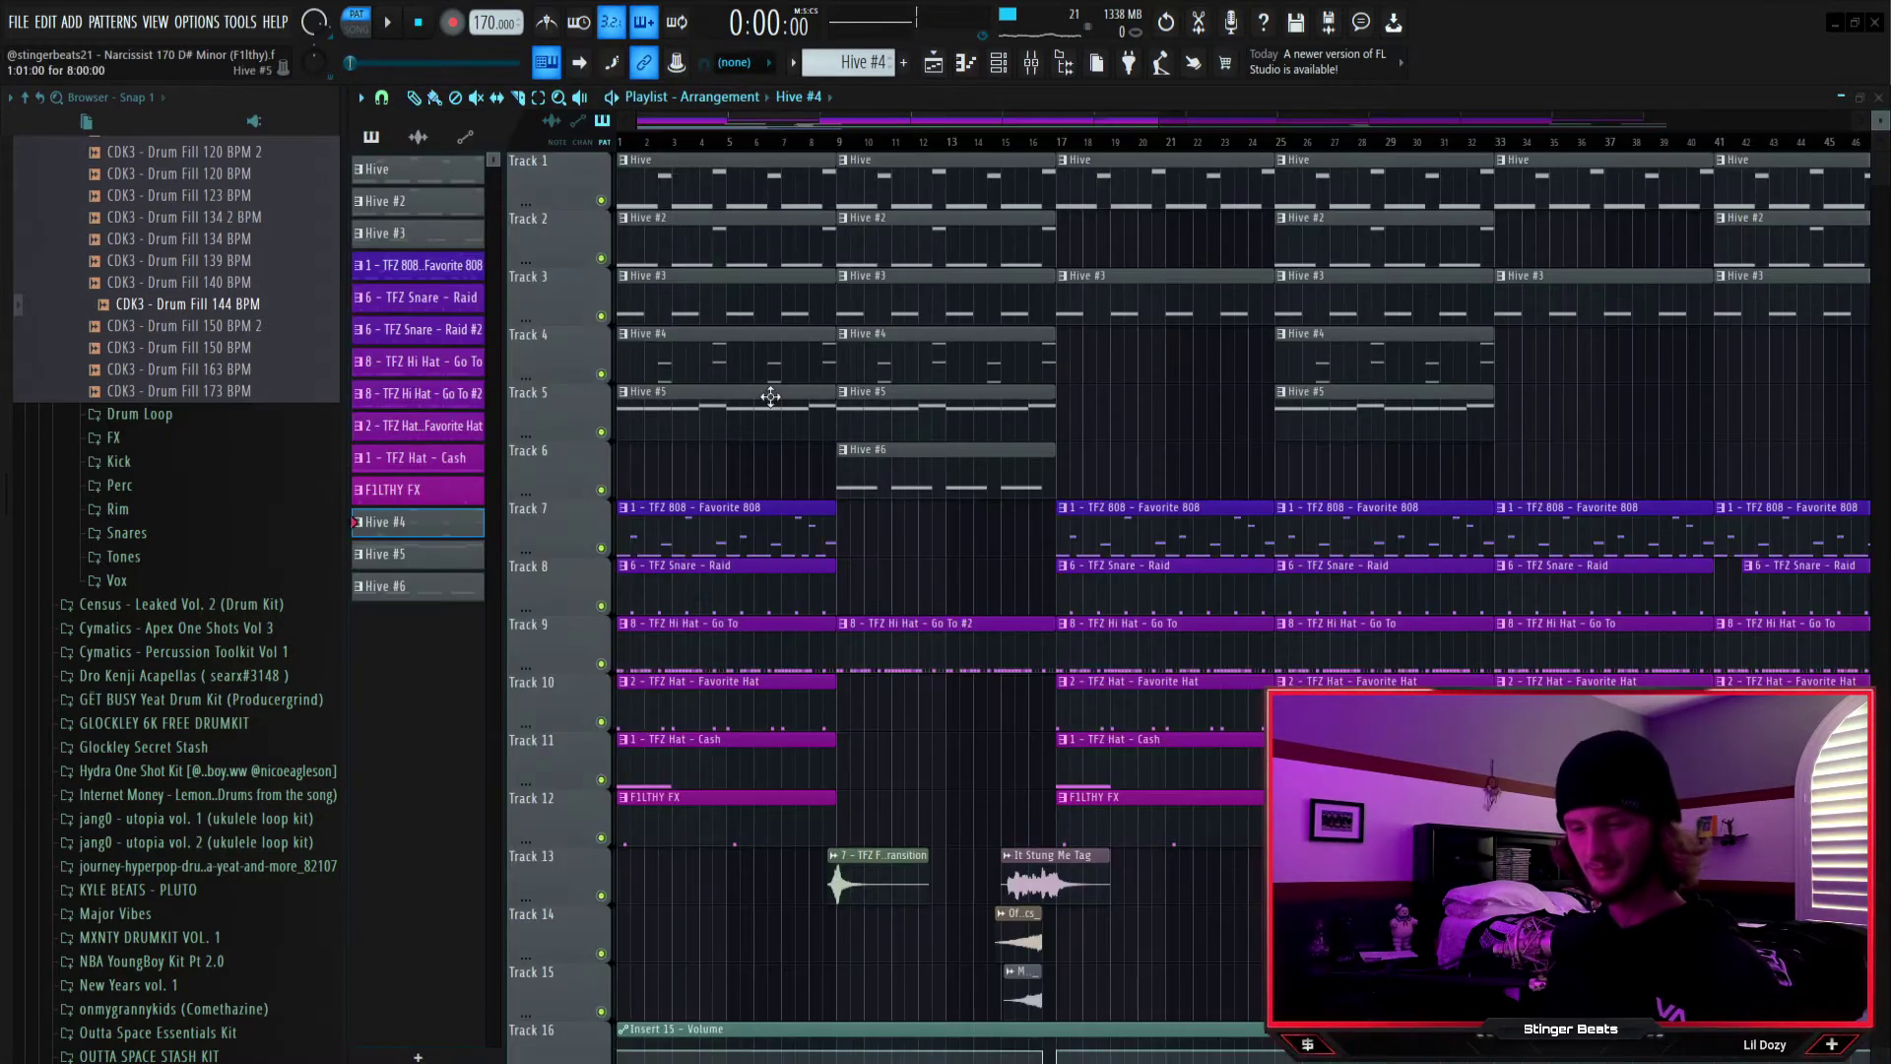
# Open Hive #5 with F7 and play its repeated A#5 notes and two short B5 notes
pyautogui.press('F7')
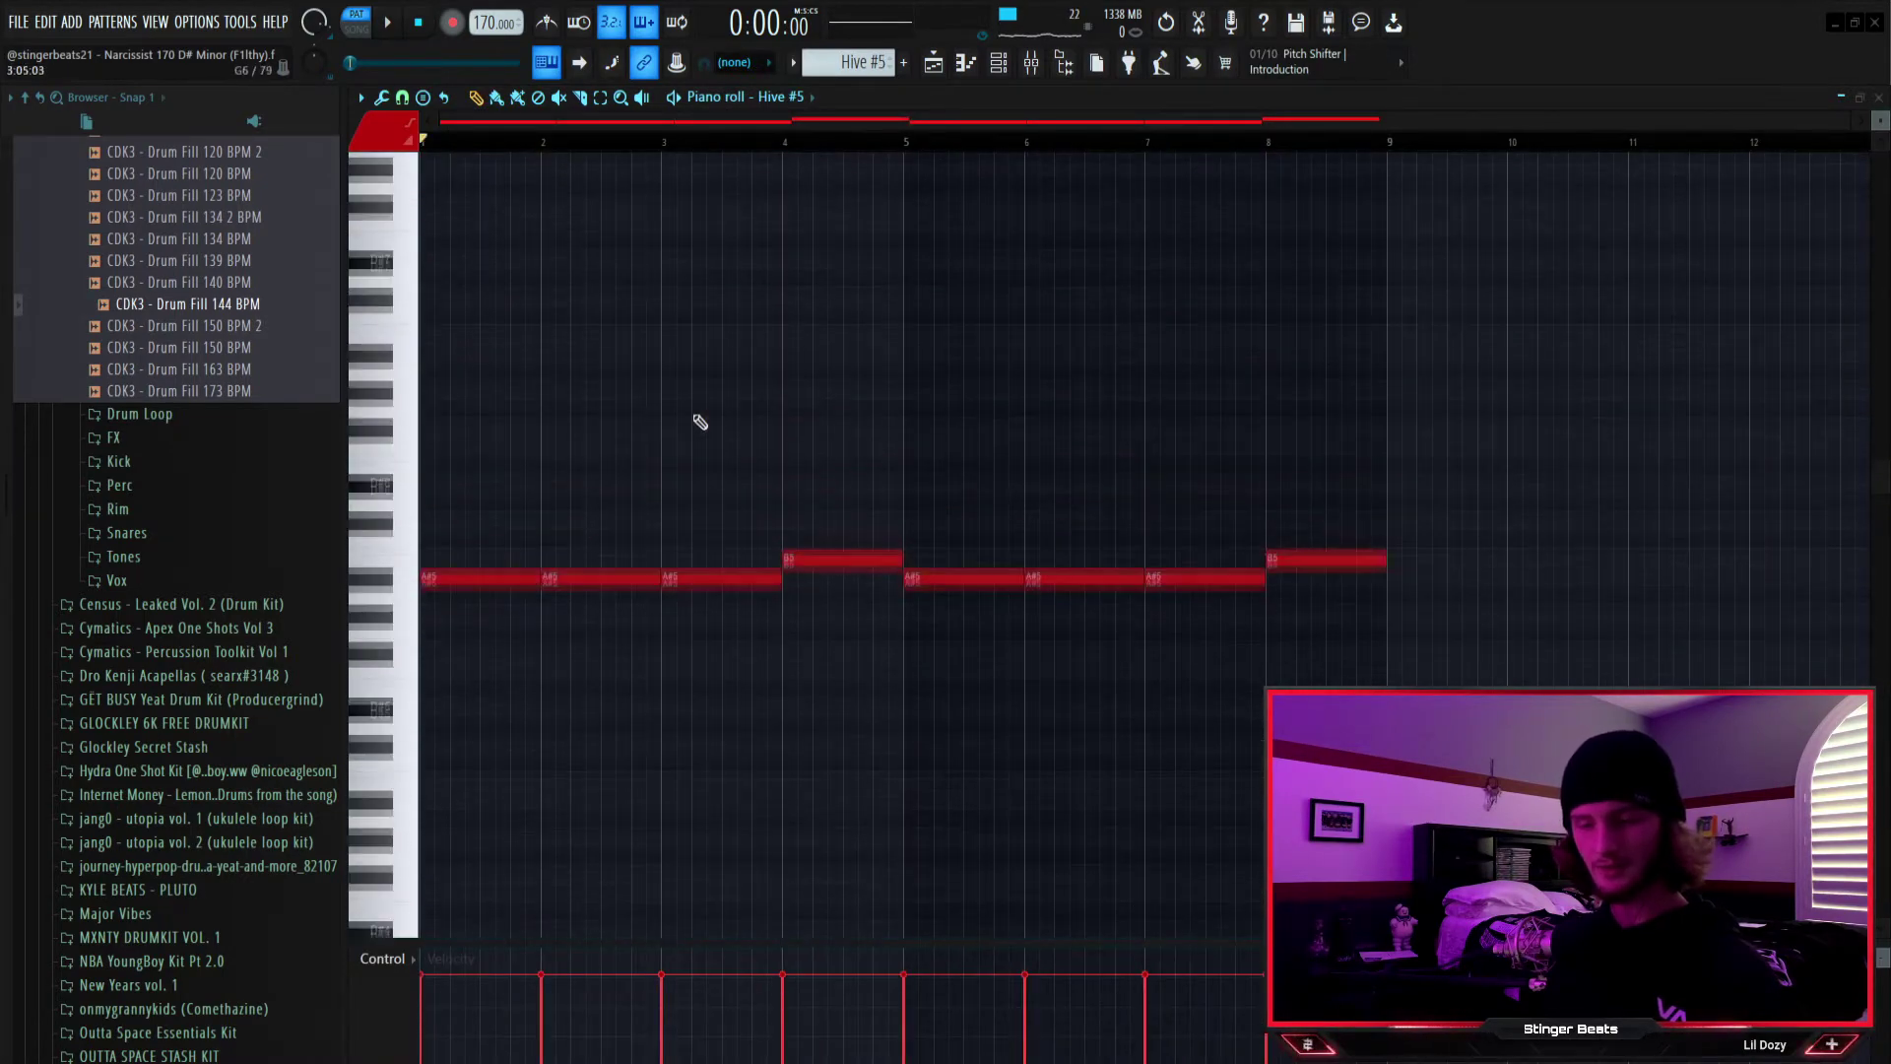
pyautogui.scroll(-2, 738, 269)
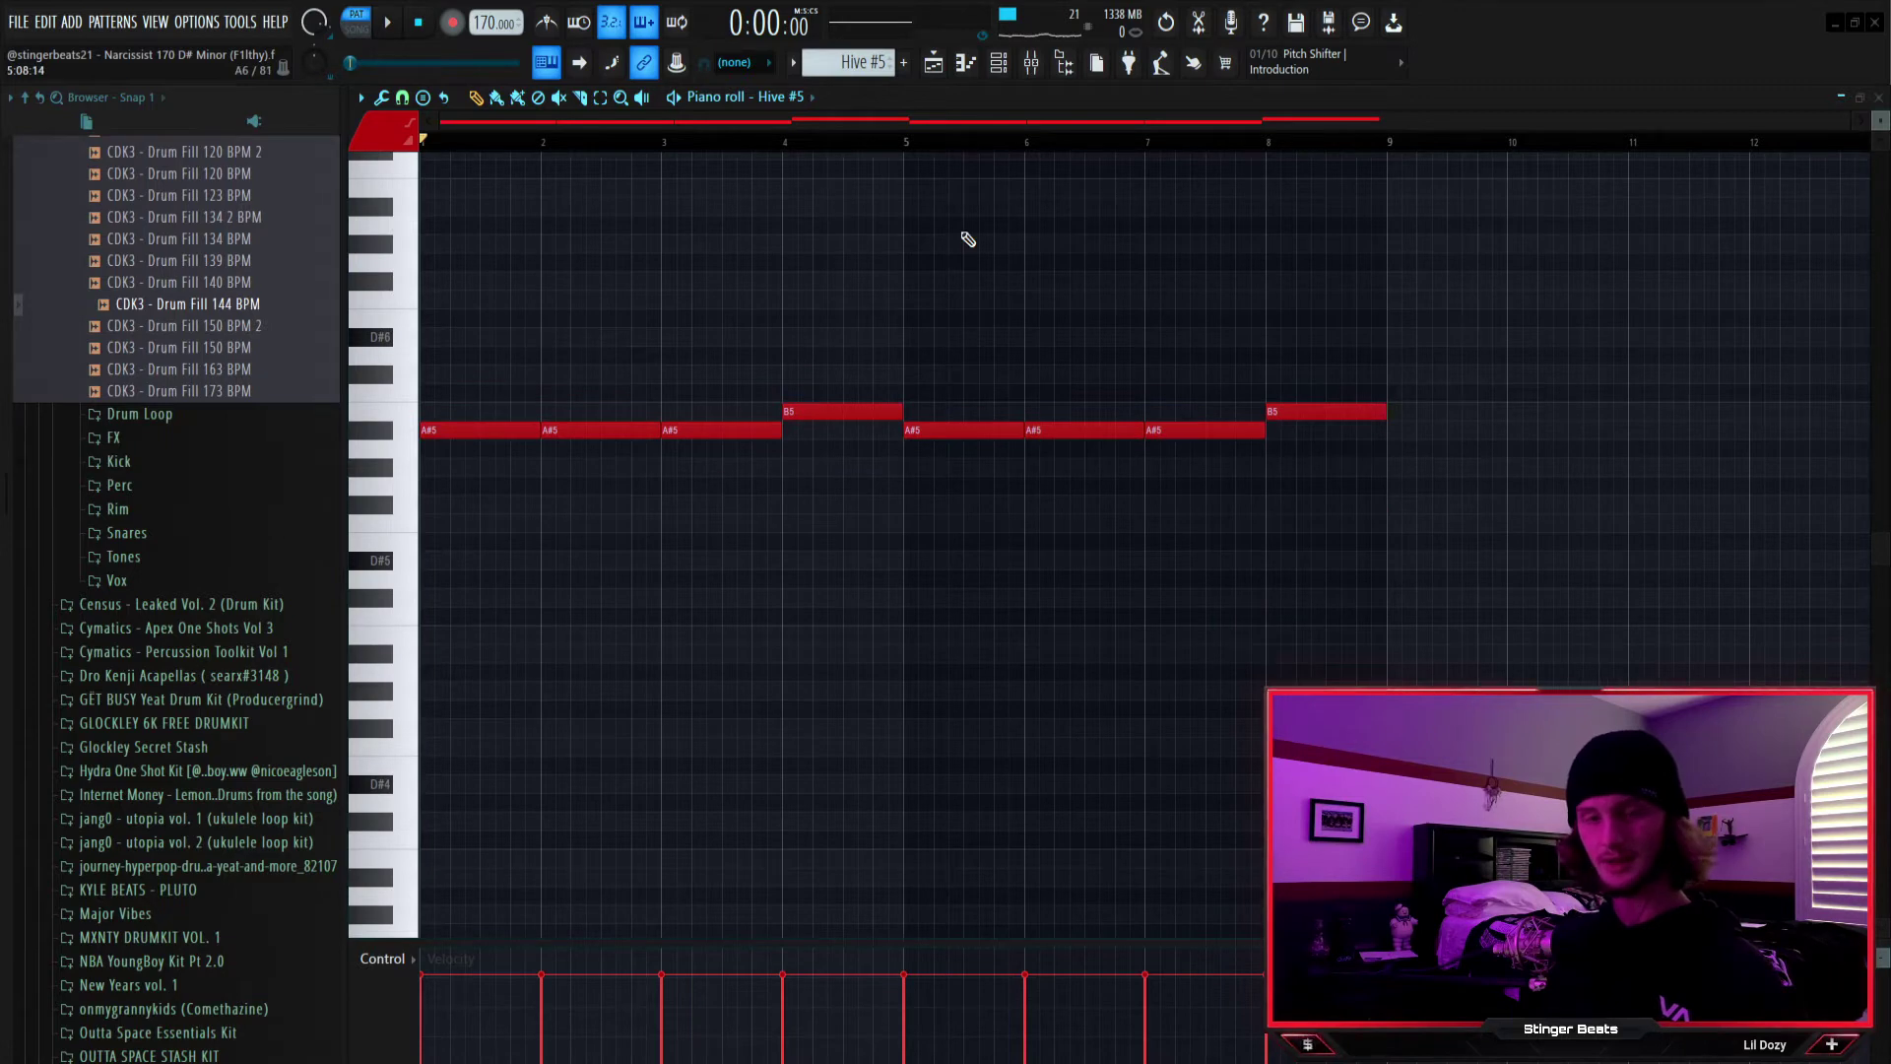
pyautogui.press('space')
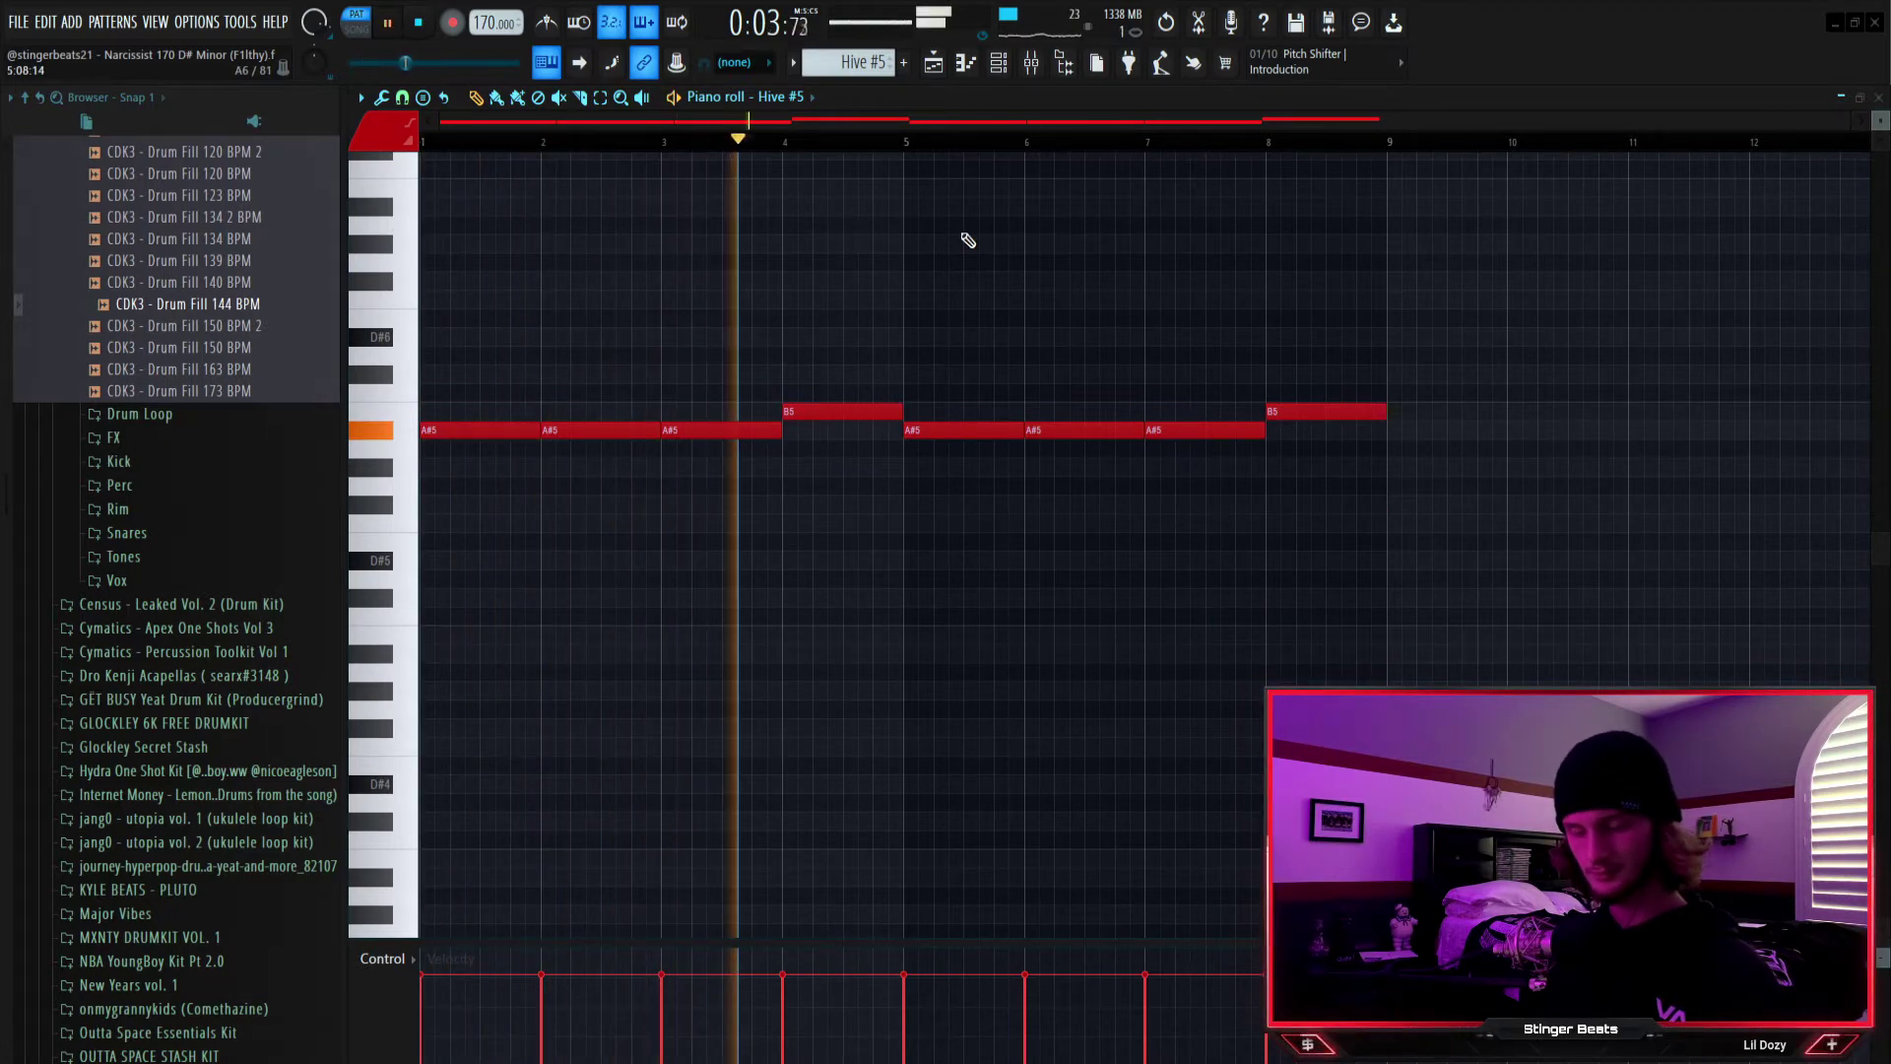
pyautogui.press('space')
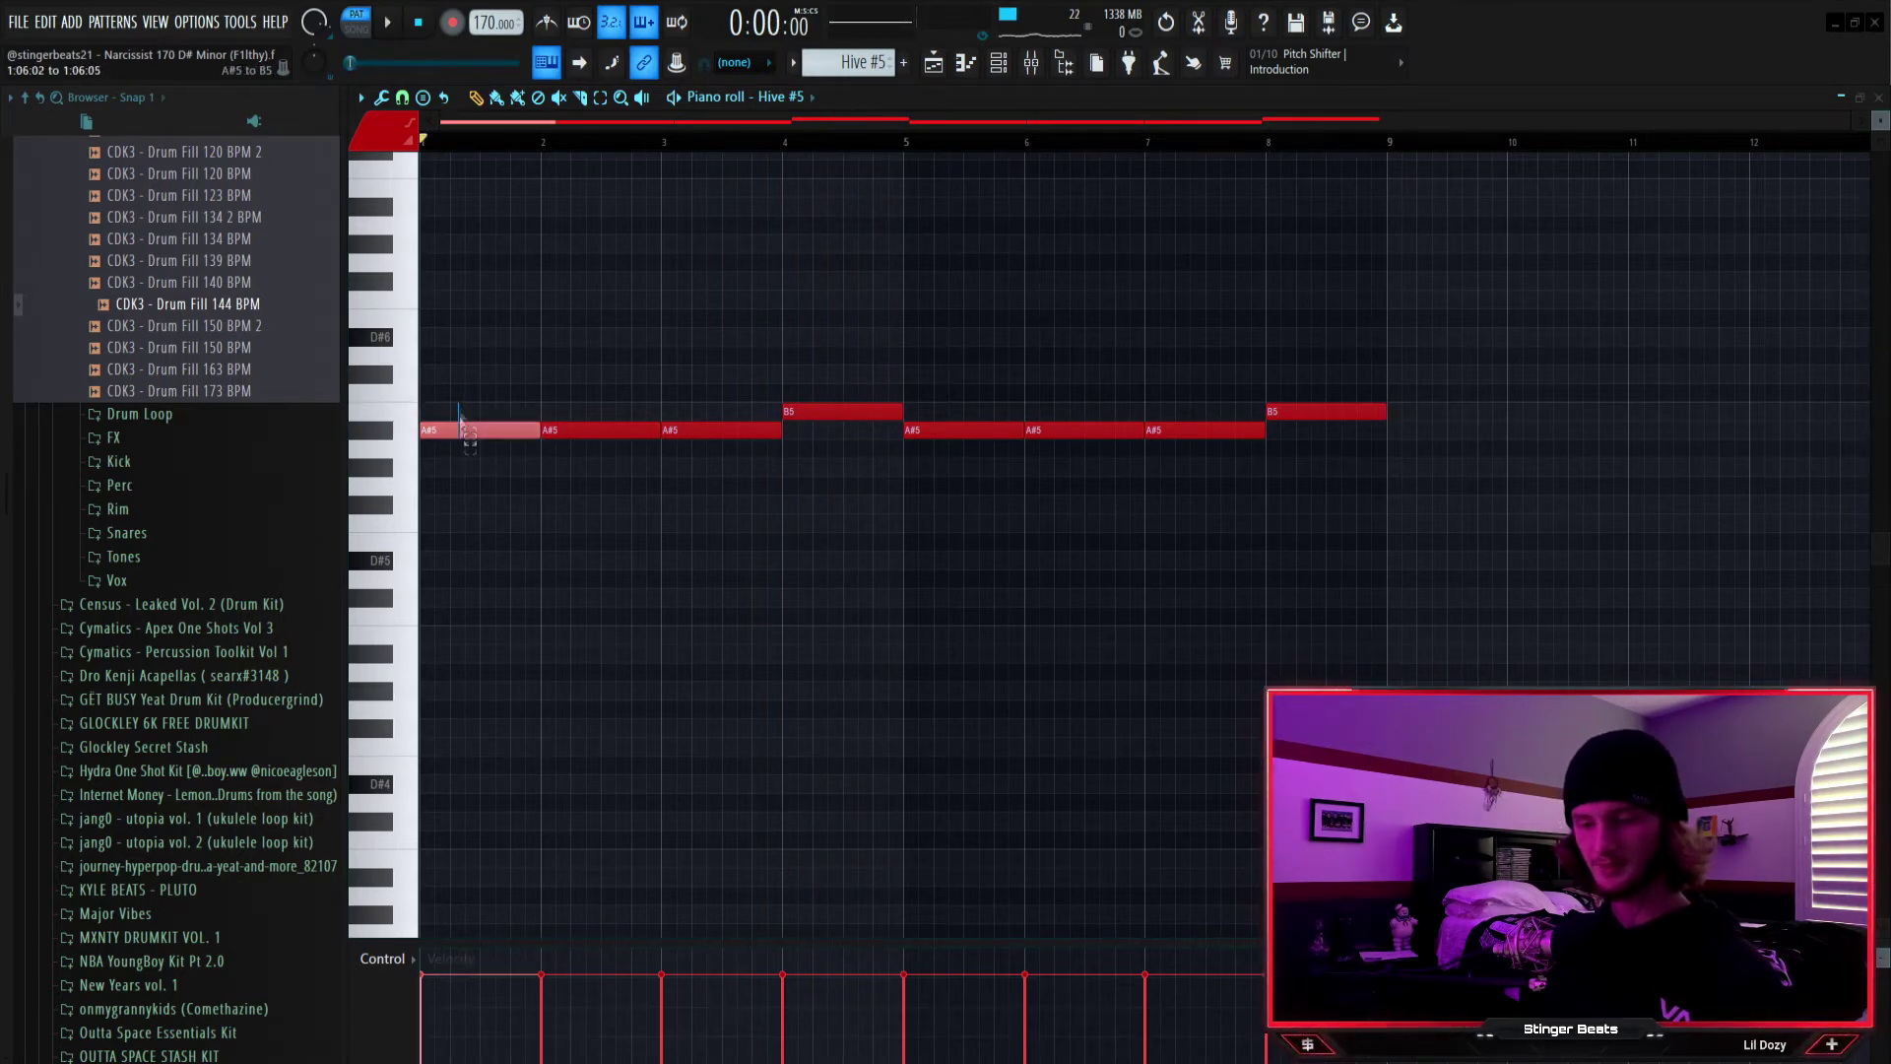
# Show the mixer's Insert 14 effect chain and open its Gross Beat plugin
pyautogui.click(1026, 62)
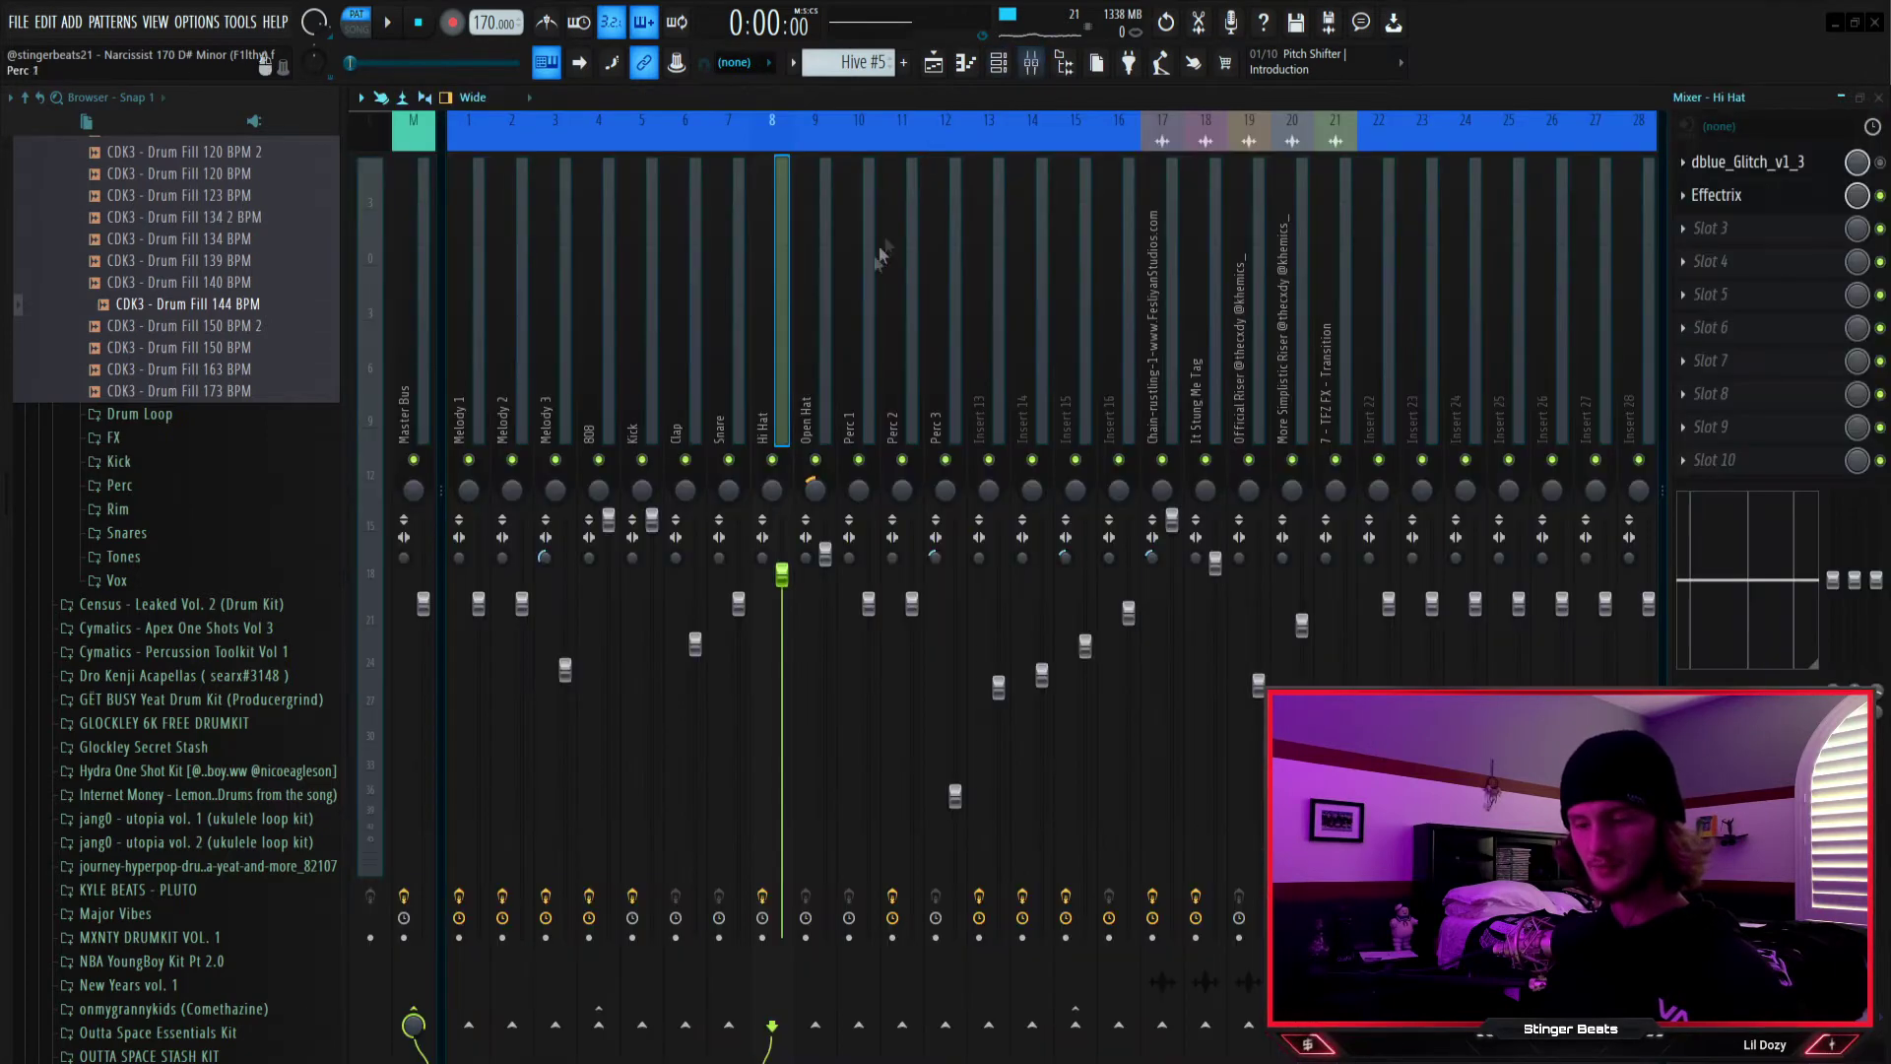
pyautogui.click(998, 295)
pyautogui.click(1042, 295)
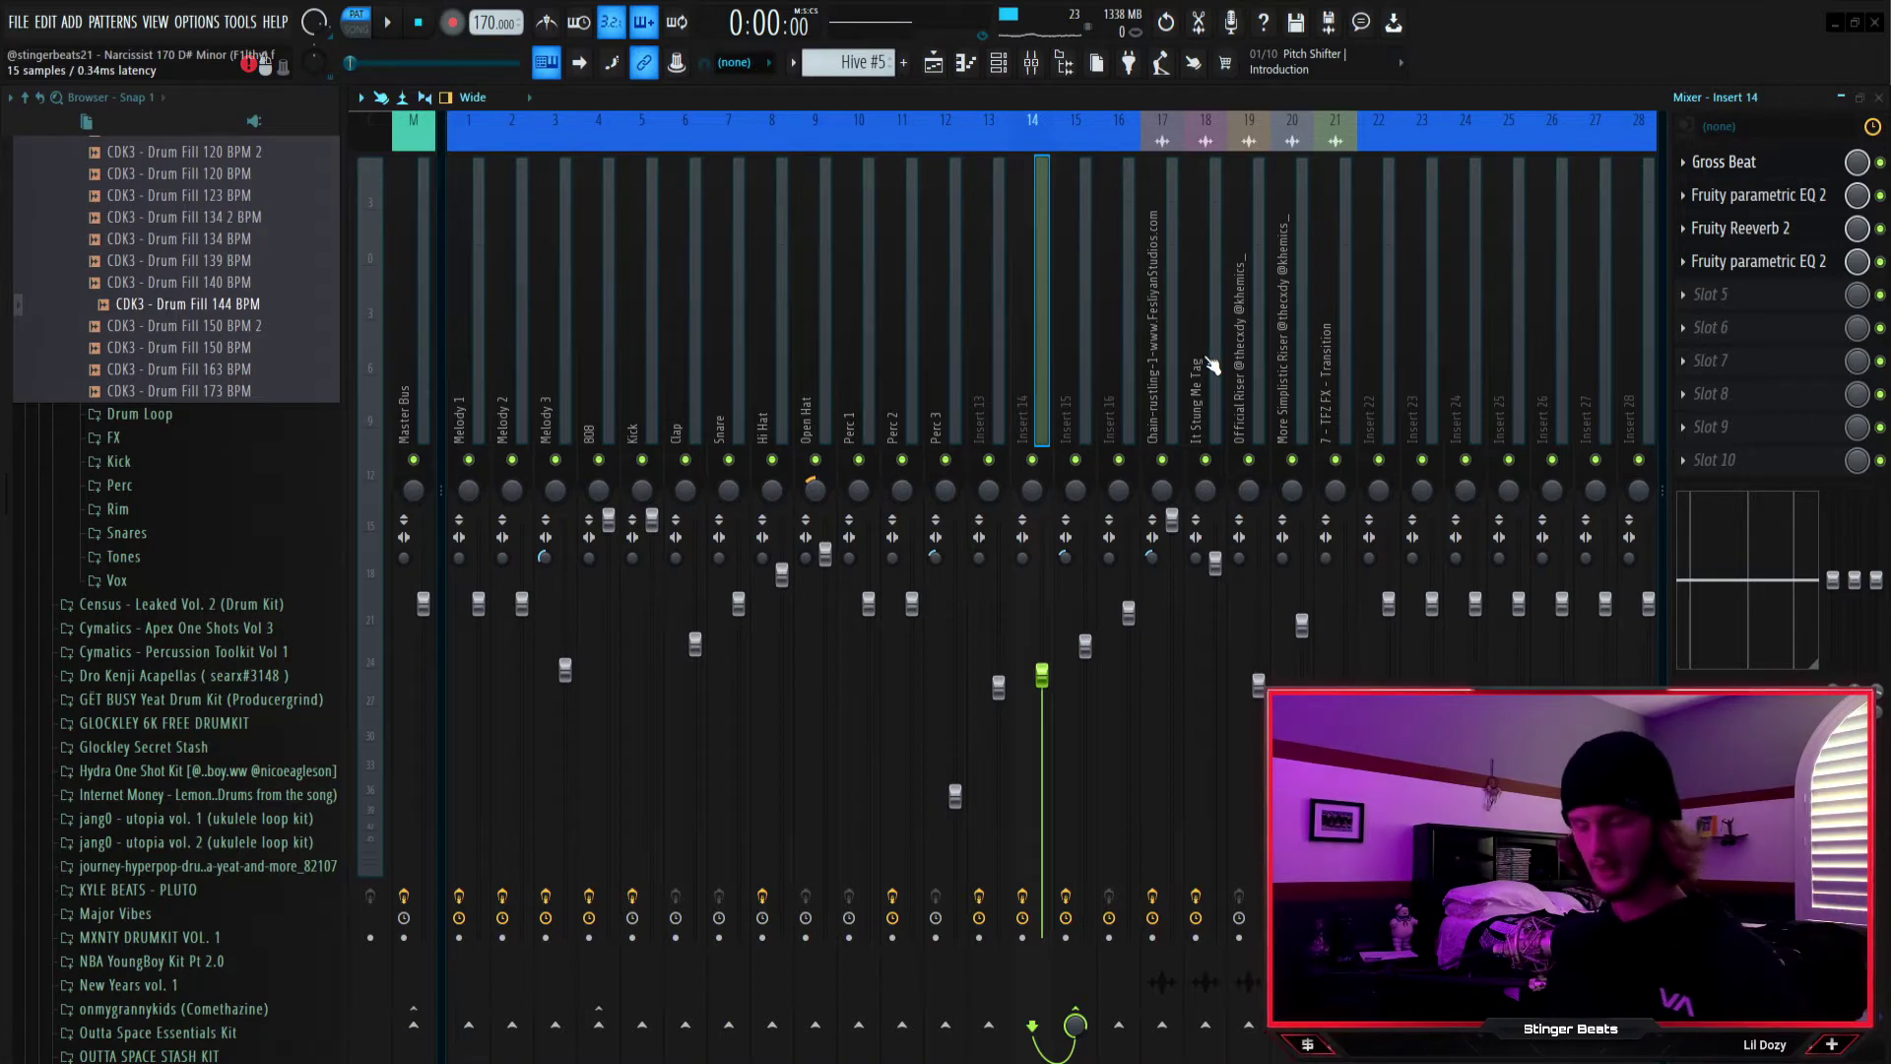
pyautogui.click(1724, 162)
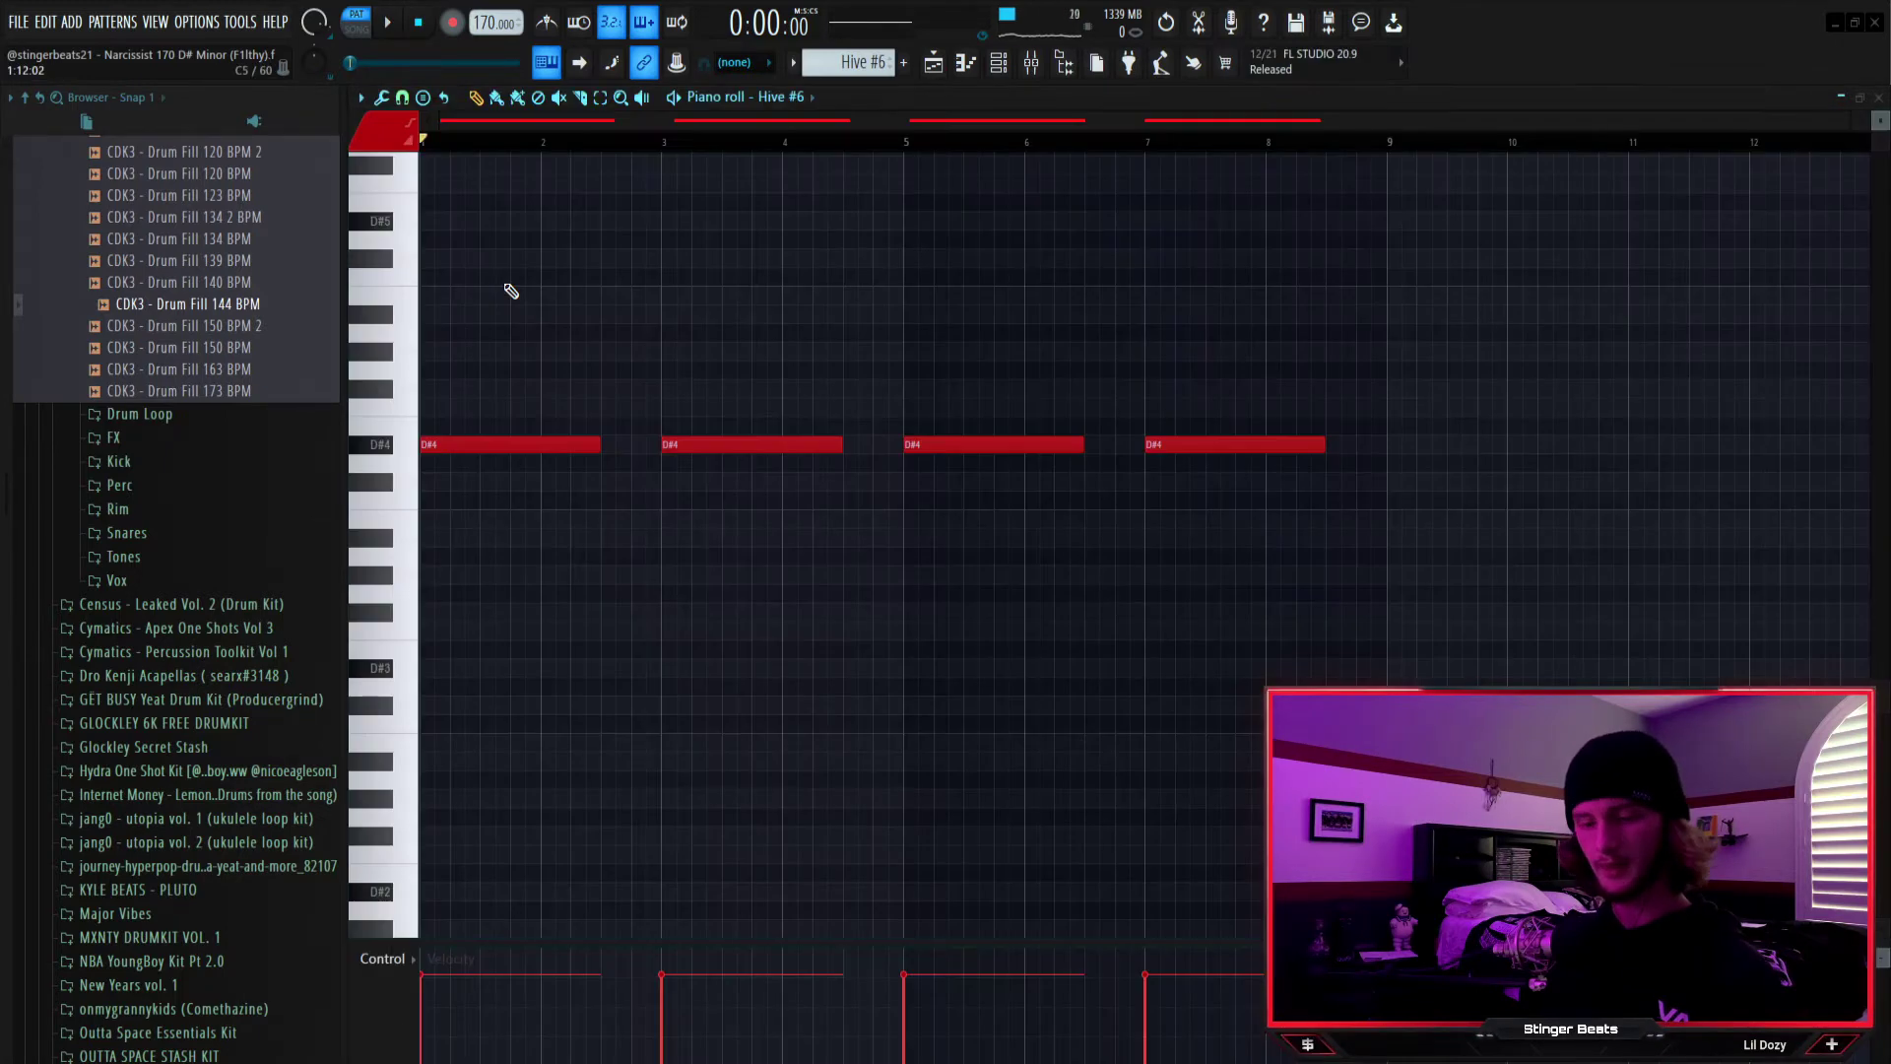
# Play the Hive #6 pattern's four long D#4 notes
pyautogui.scroll(3, 511, 292)
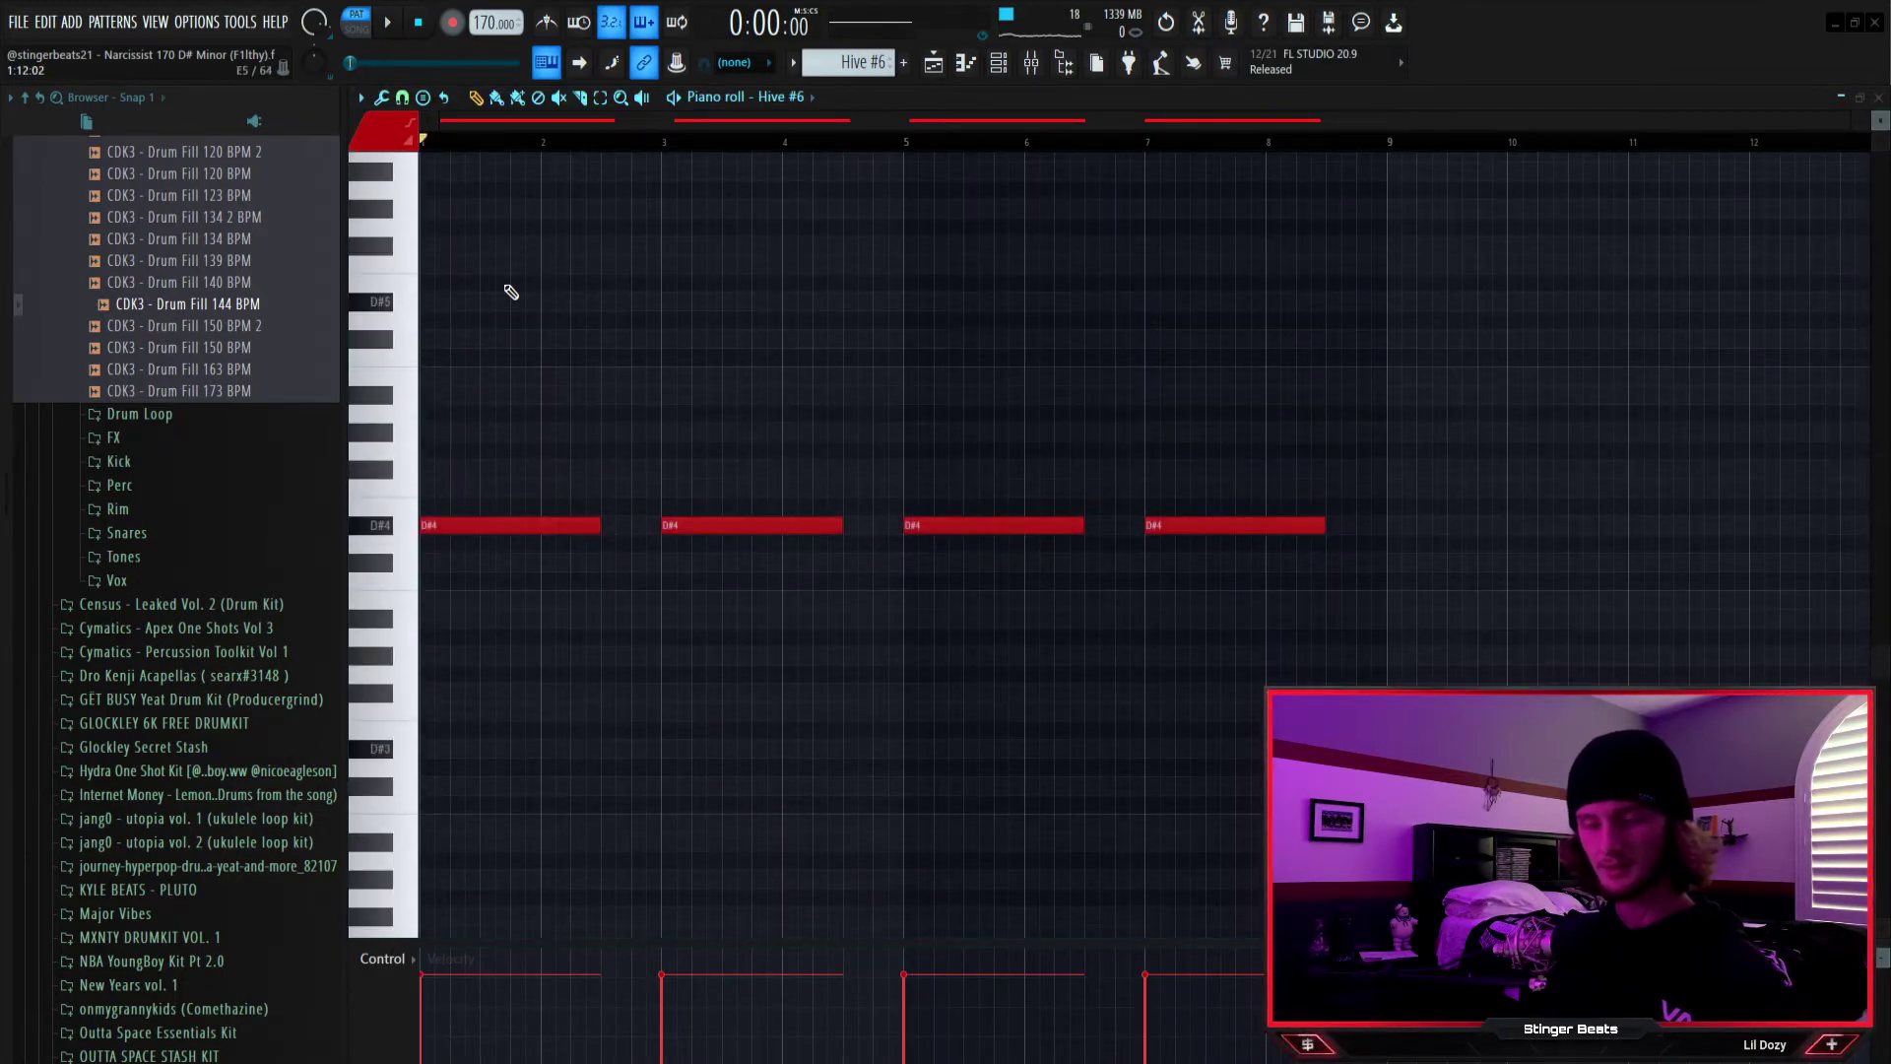
pyautogui.press('space')
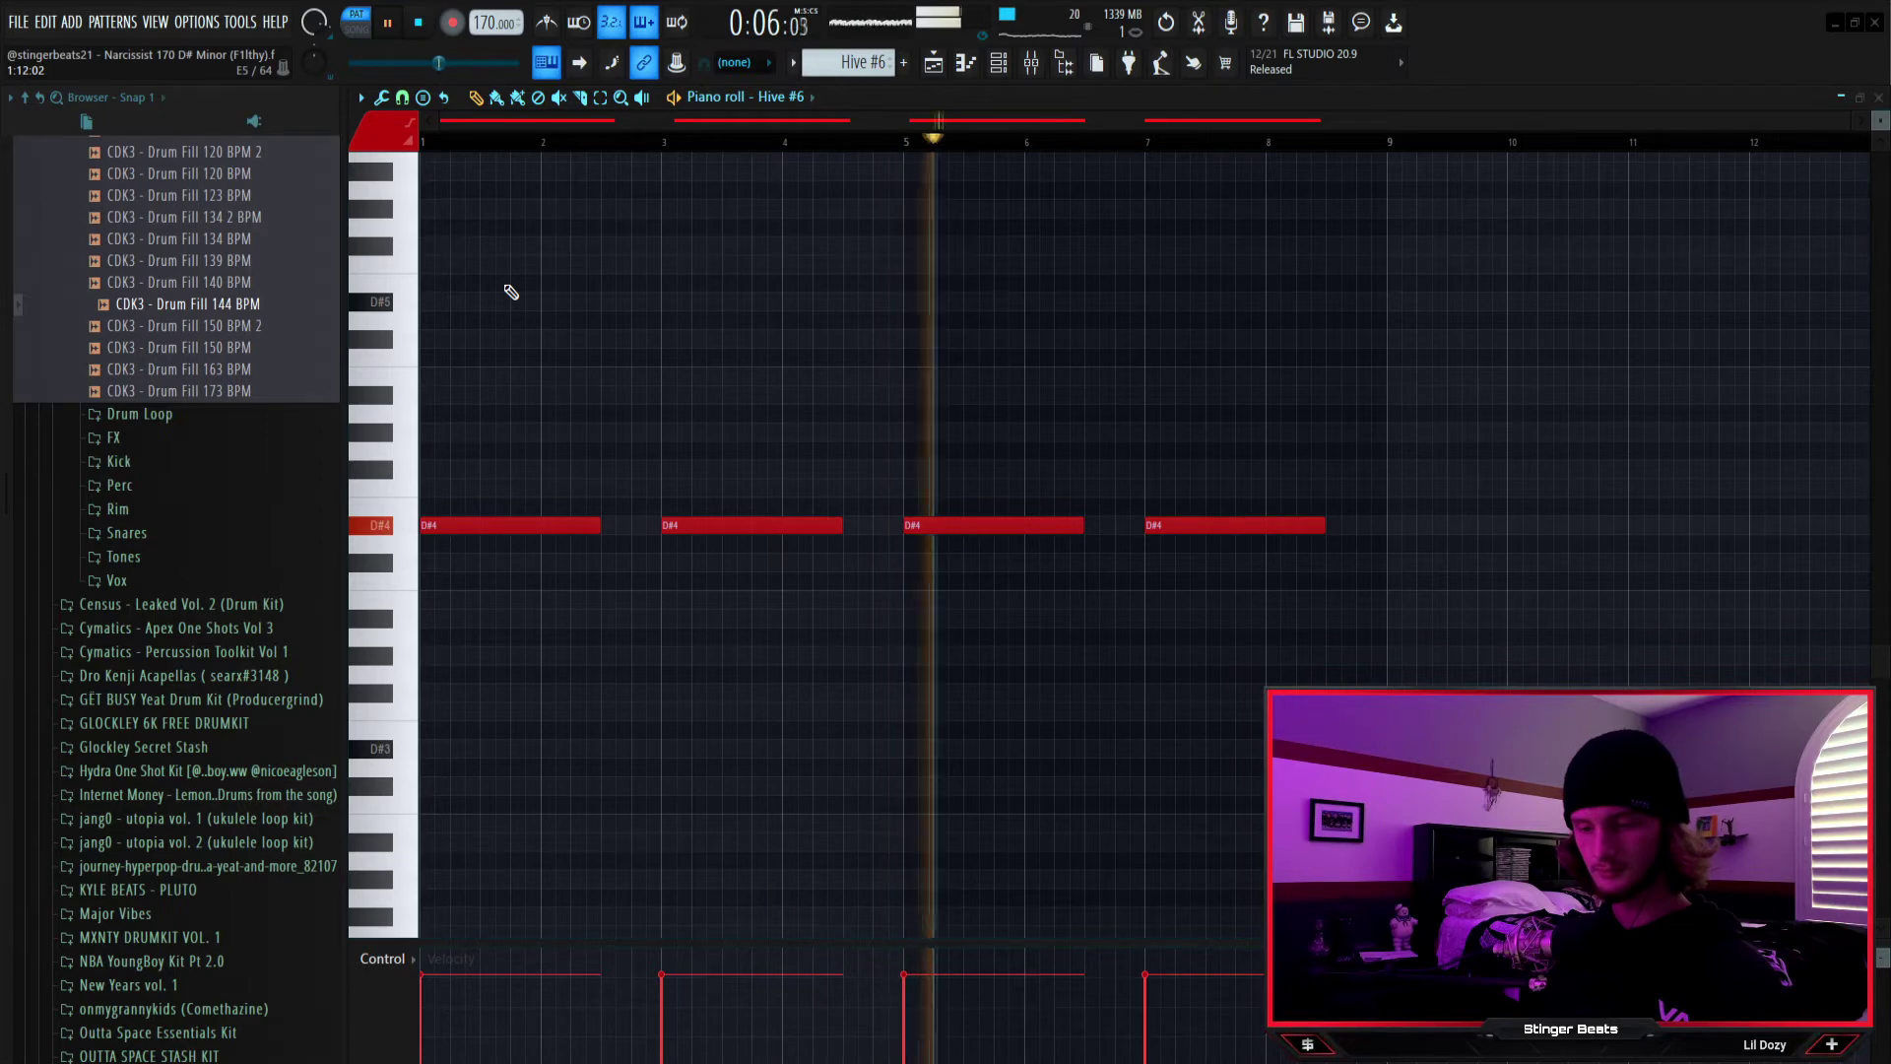
pyautogui.press('space')
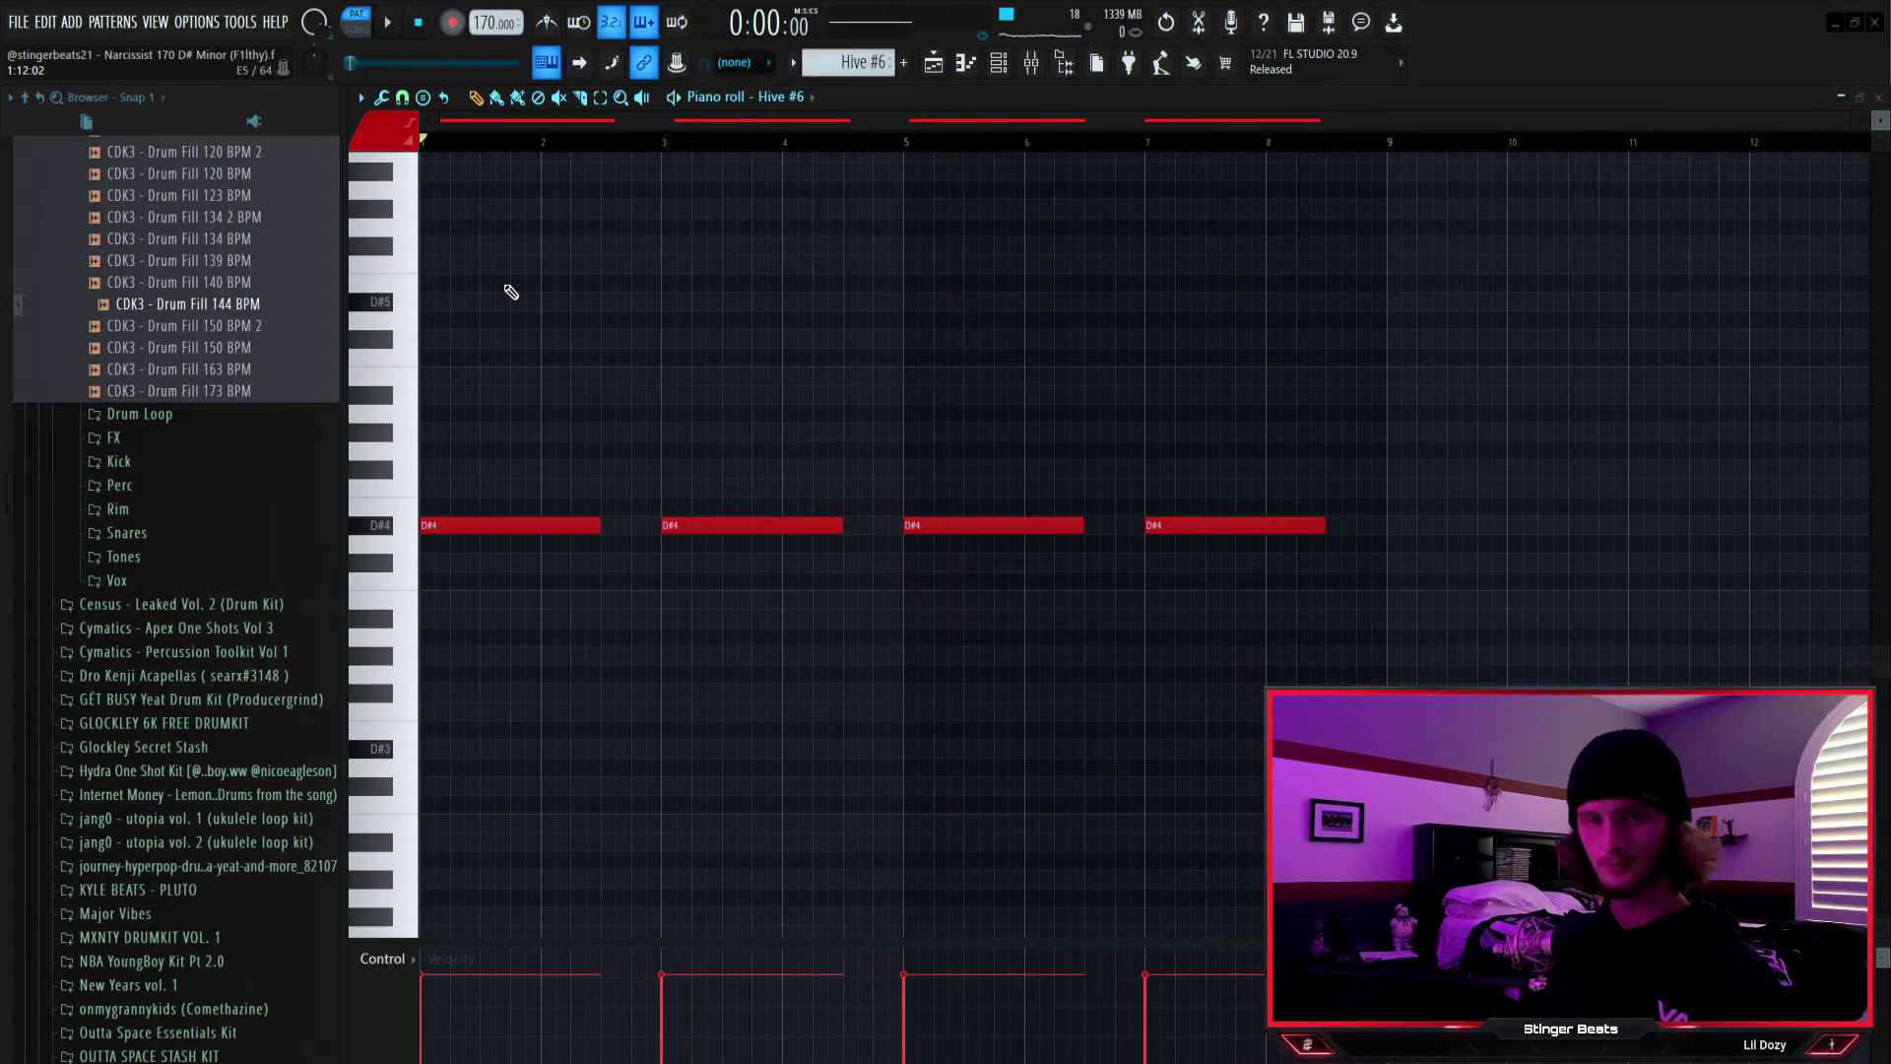
# Play only the melody Tracks 1–6 from bar 9 of the playlist, then unmute all tracks
pyautogui.click(950, 54)
pyautogui.click(837, 142)
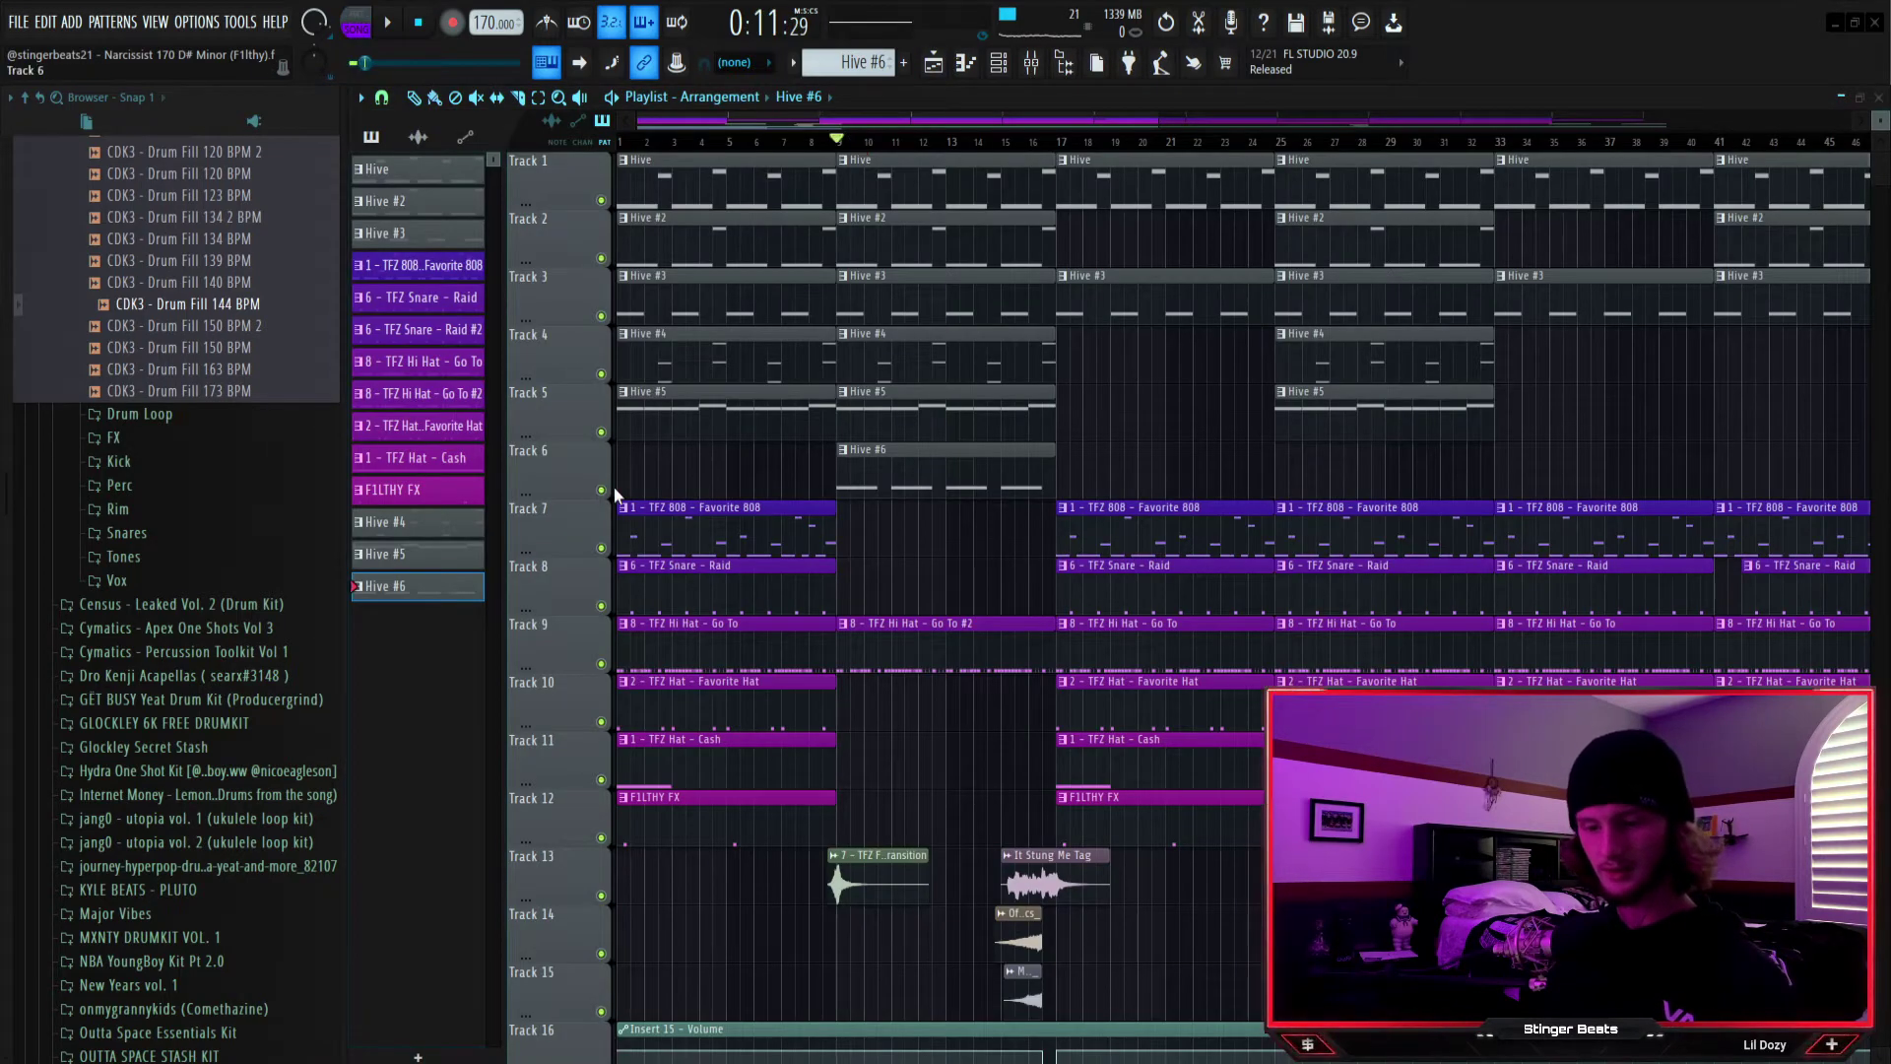
pyautogui.rightClick(601, 490)
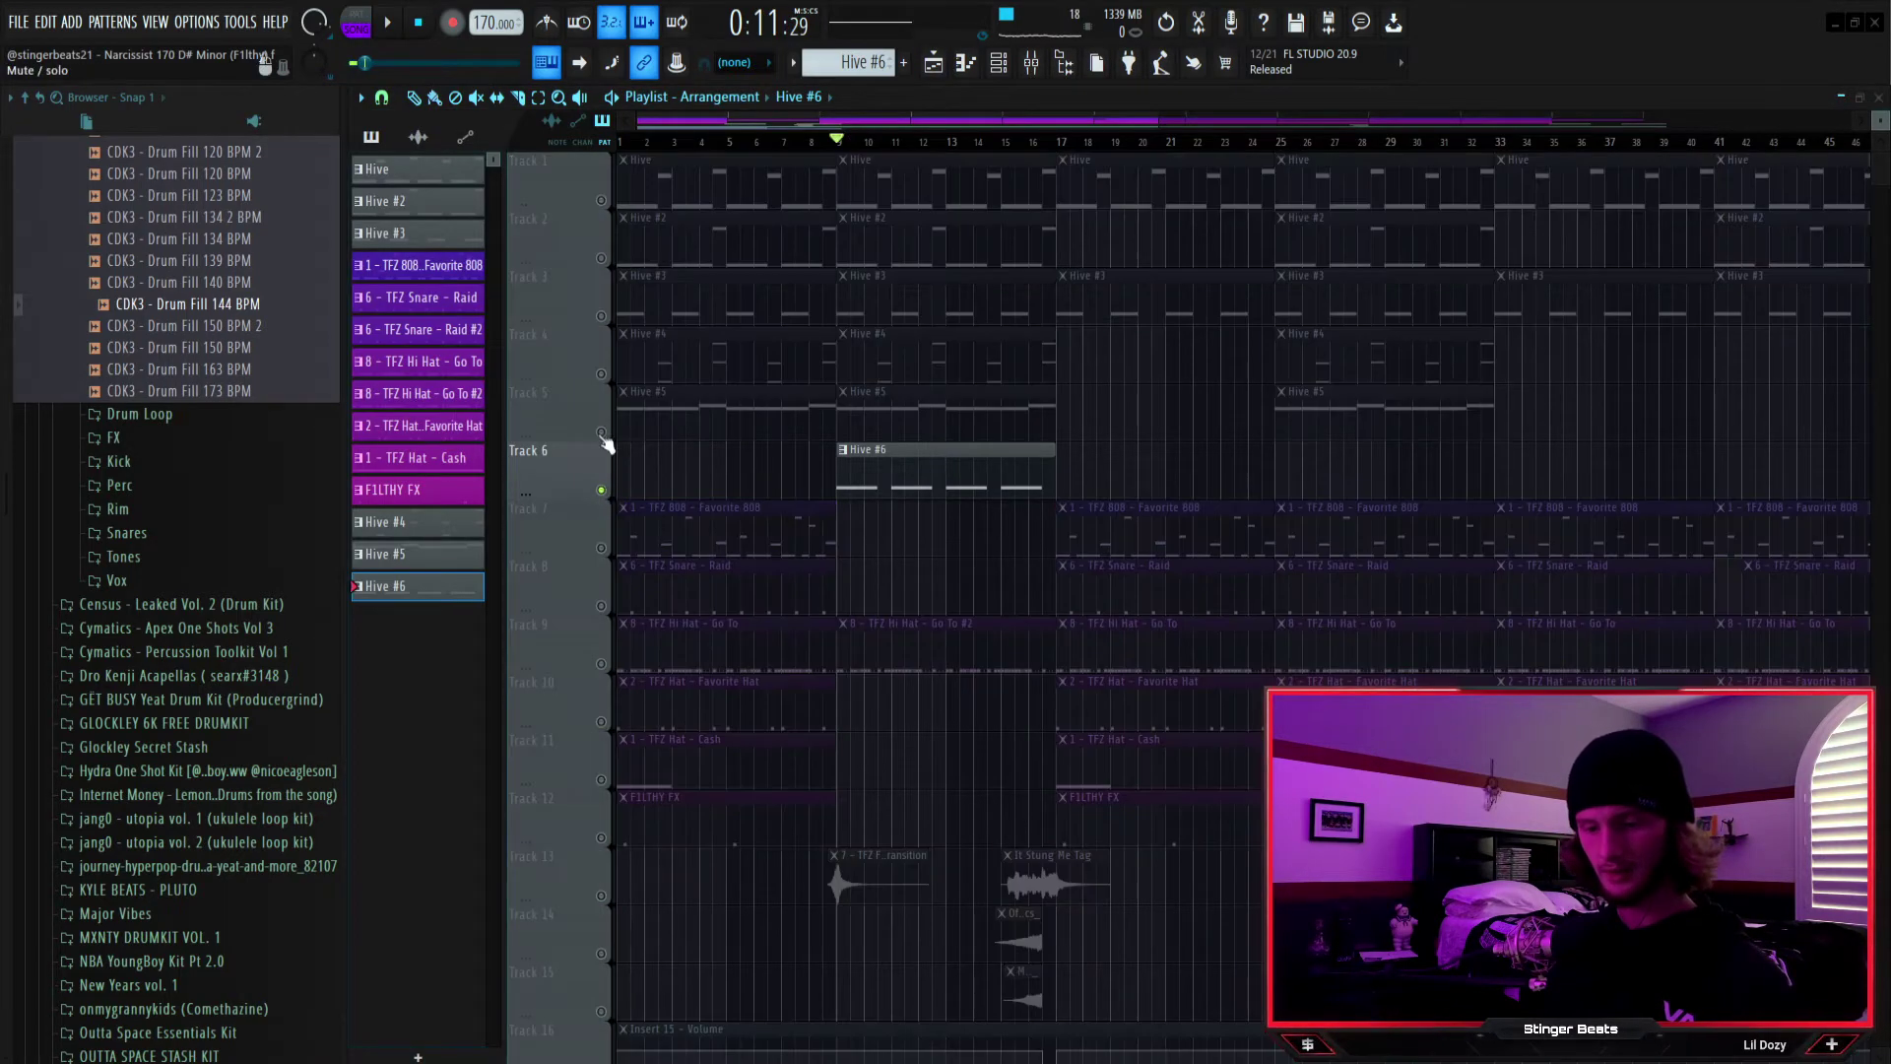
pyautogui.moveTo(603, 433); pyautogui.dragTo(601, 197)
pyautogui.press('space')
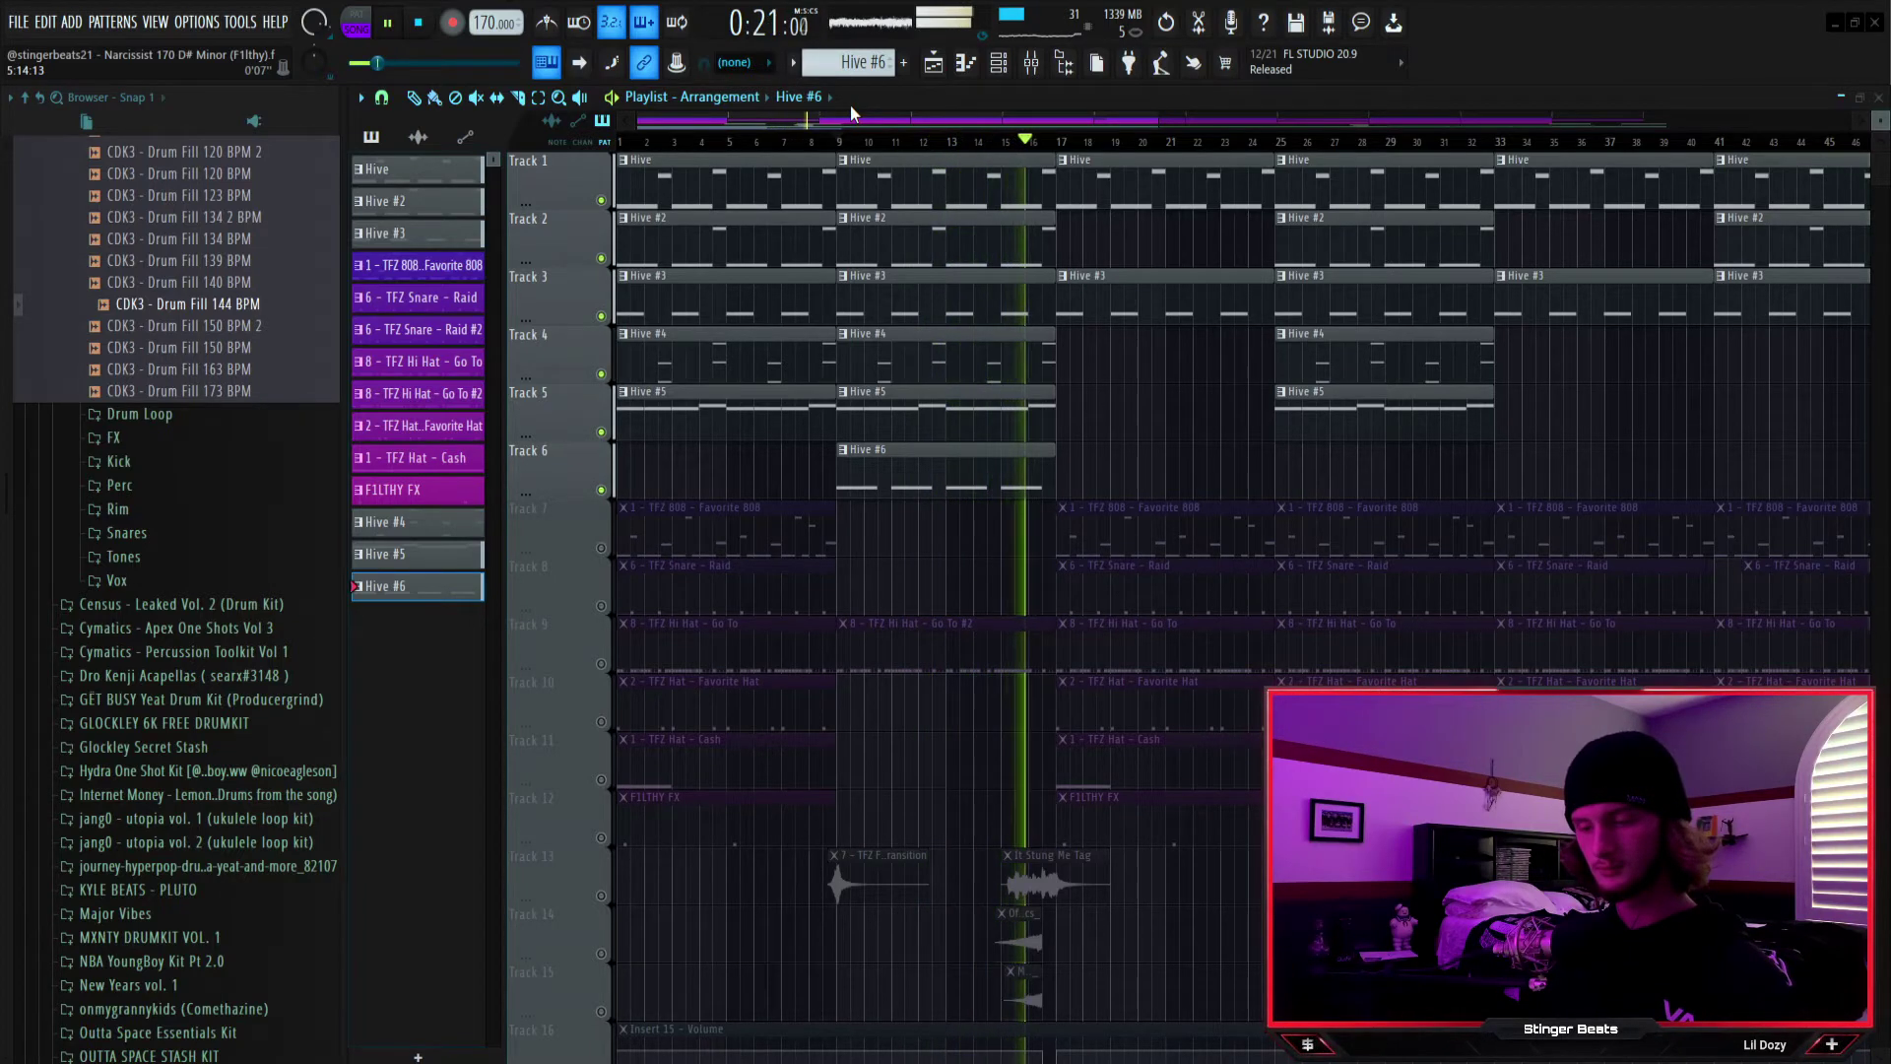
pyautogui.press('space')
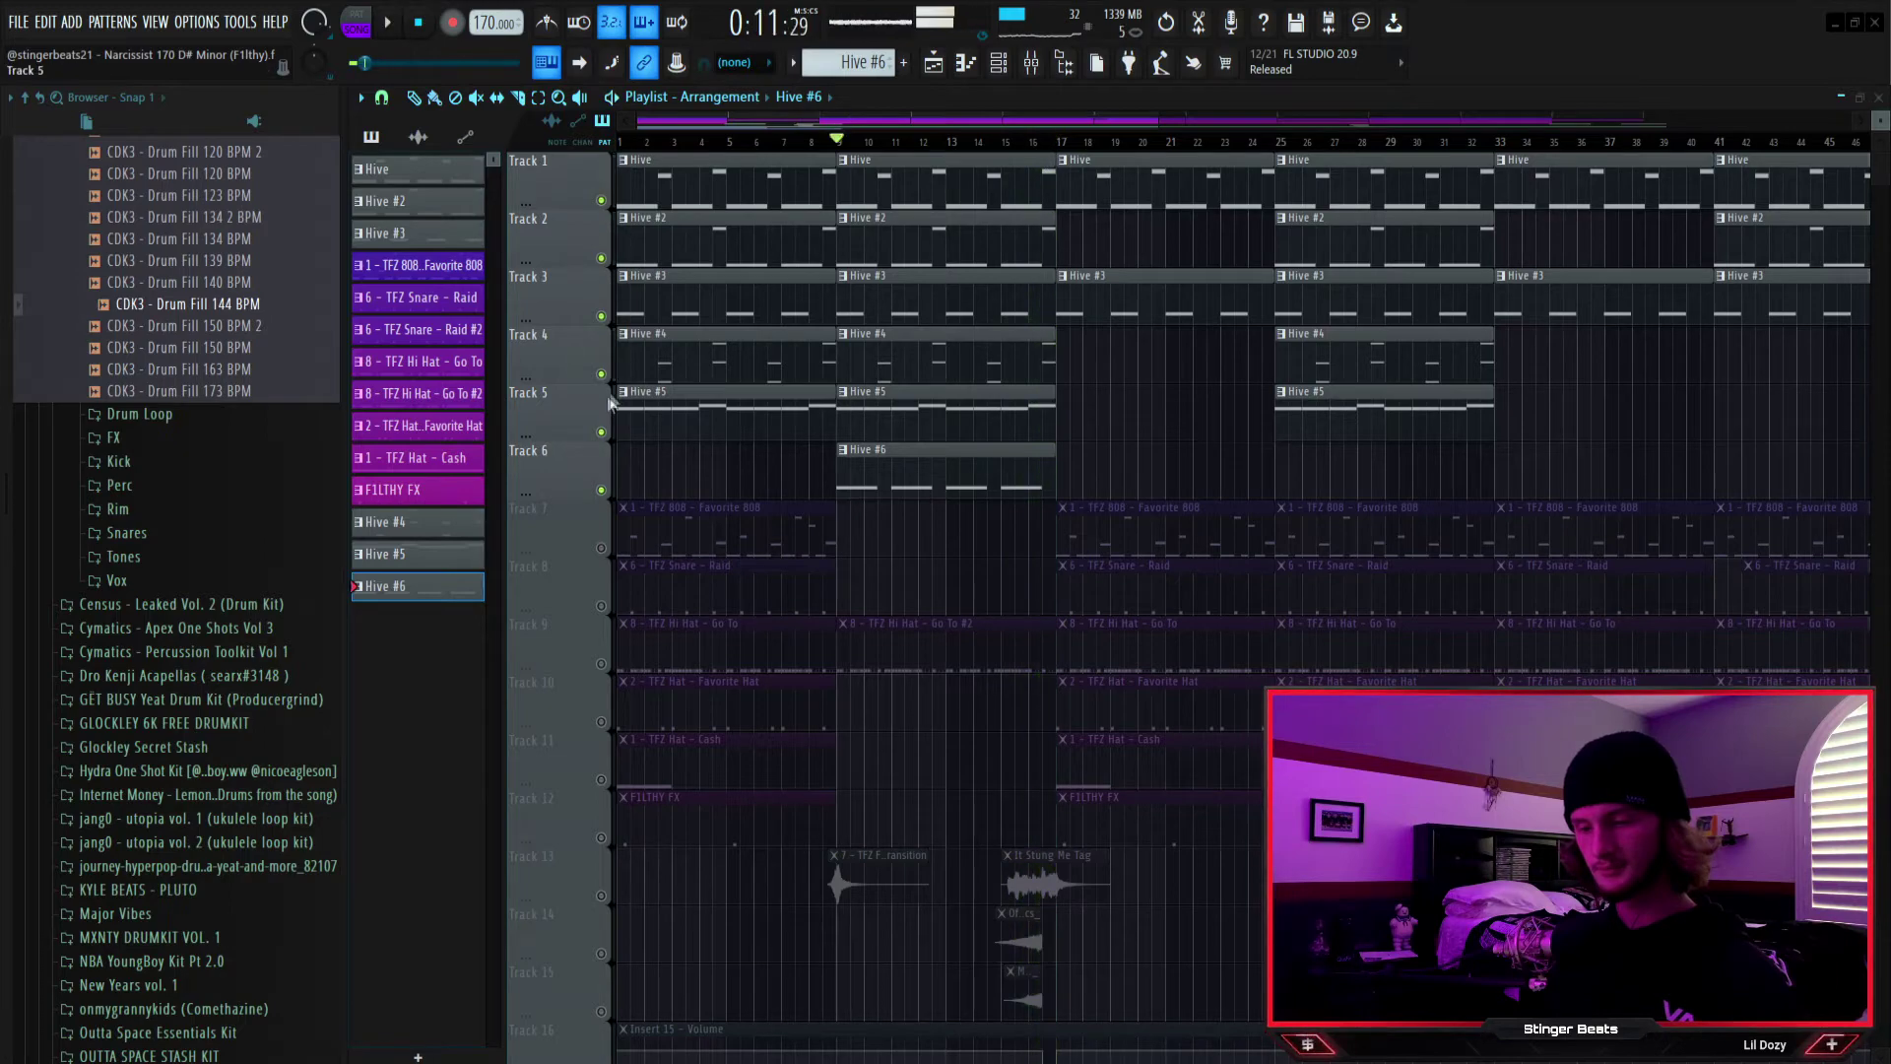
pyautogui.keyDown('ctrl'); pyautogui.click(600, 374); pyautogui.keyUp('ctrl')
pyautogui.keyDown('ctrl'); pyautogui.click(601, 374); pyautogui.keyUp('ctrl')
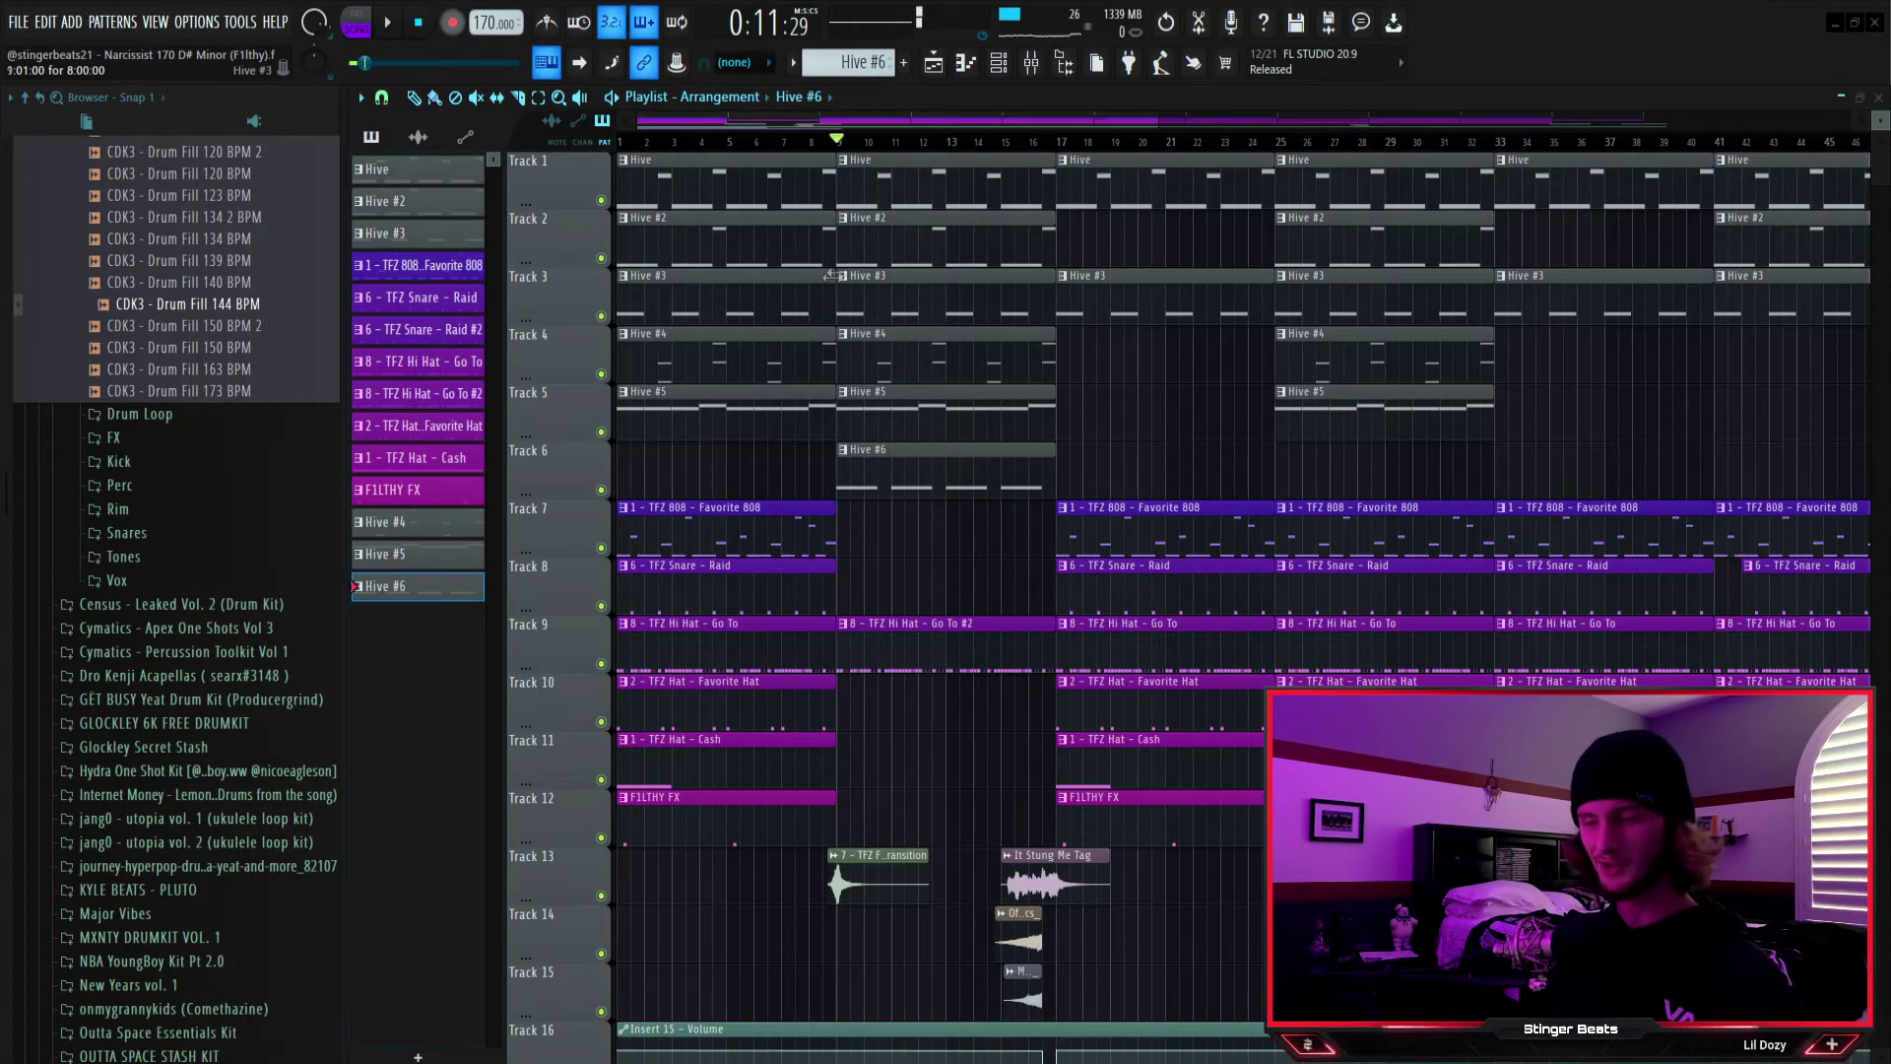
# Play the Favorite 808 pattern from the start, then show its Limiter and Fast Dist mixer insert
pyautogui.scroll(-2, 852, 149)
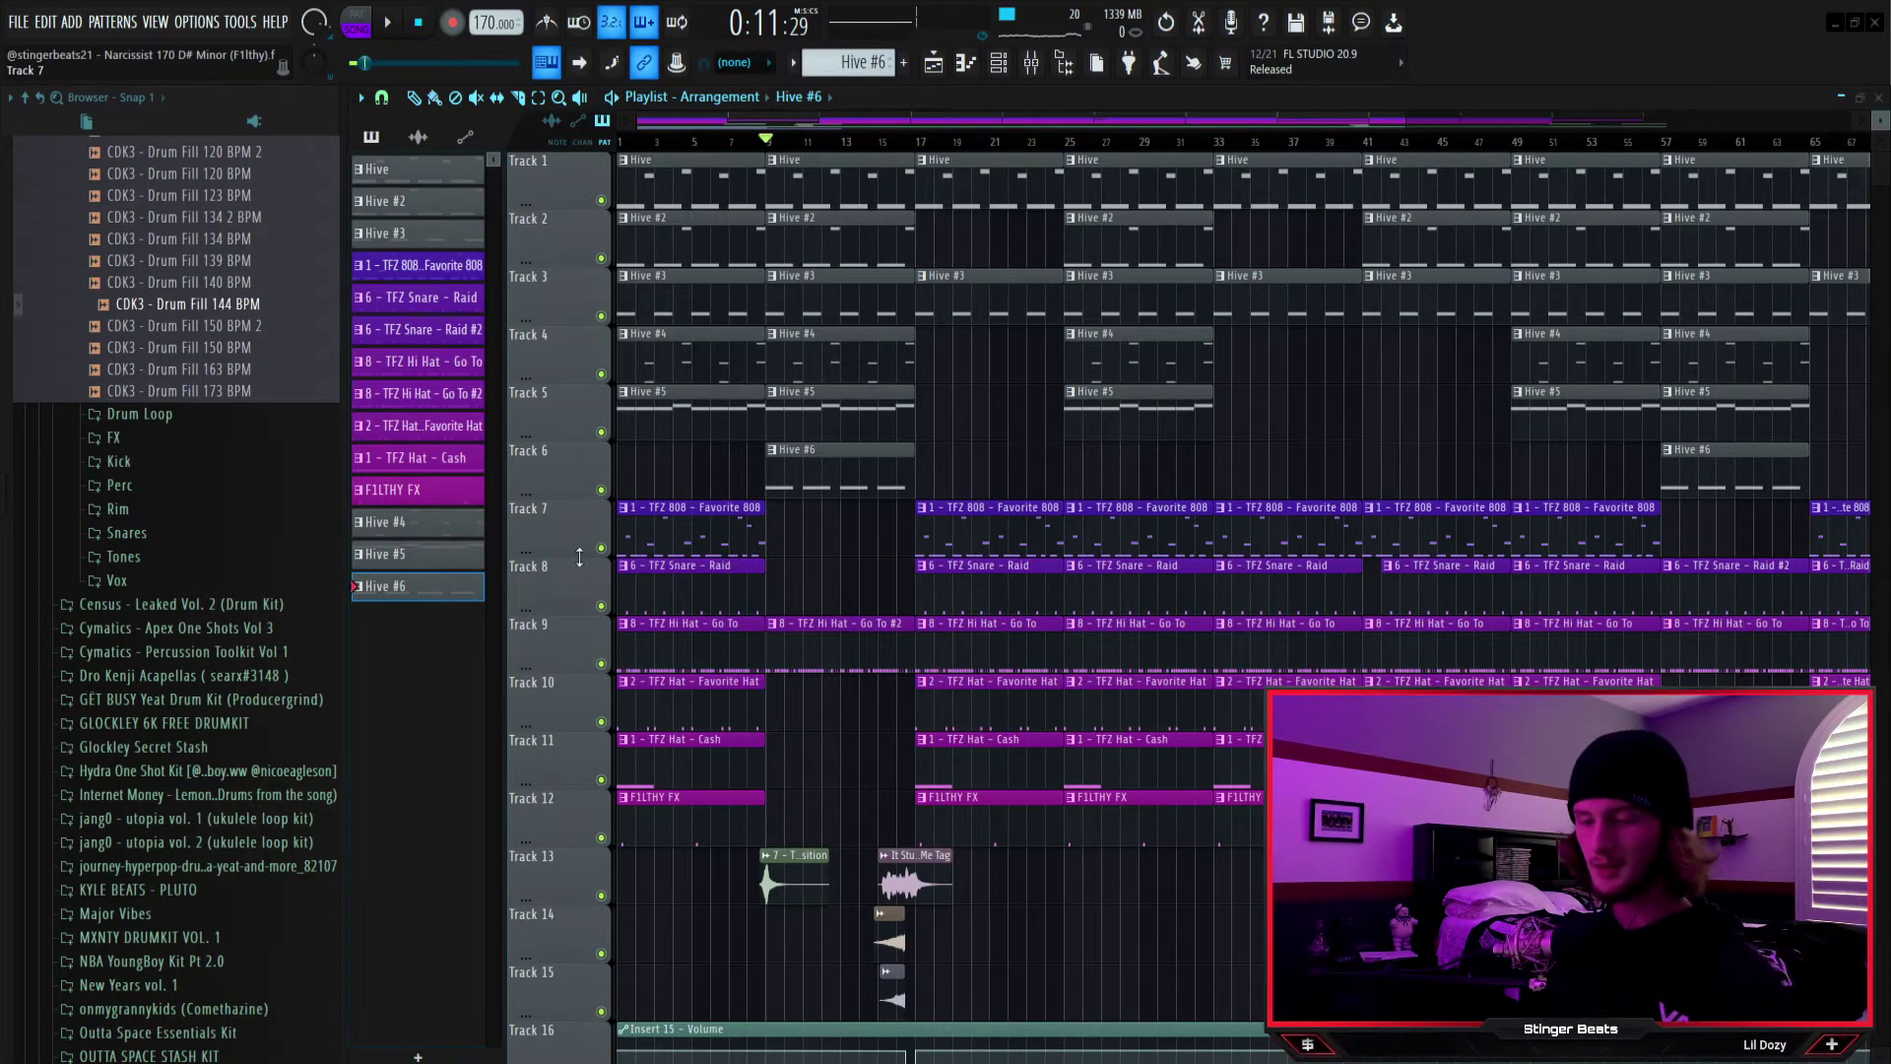
pyautogui.doubleClick(1051, 535)
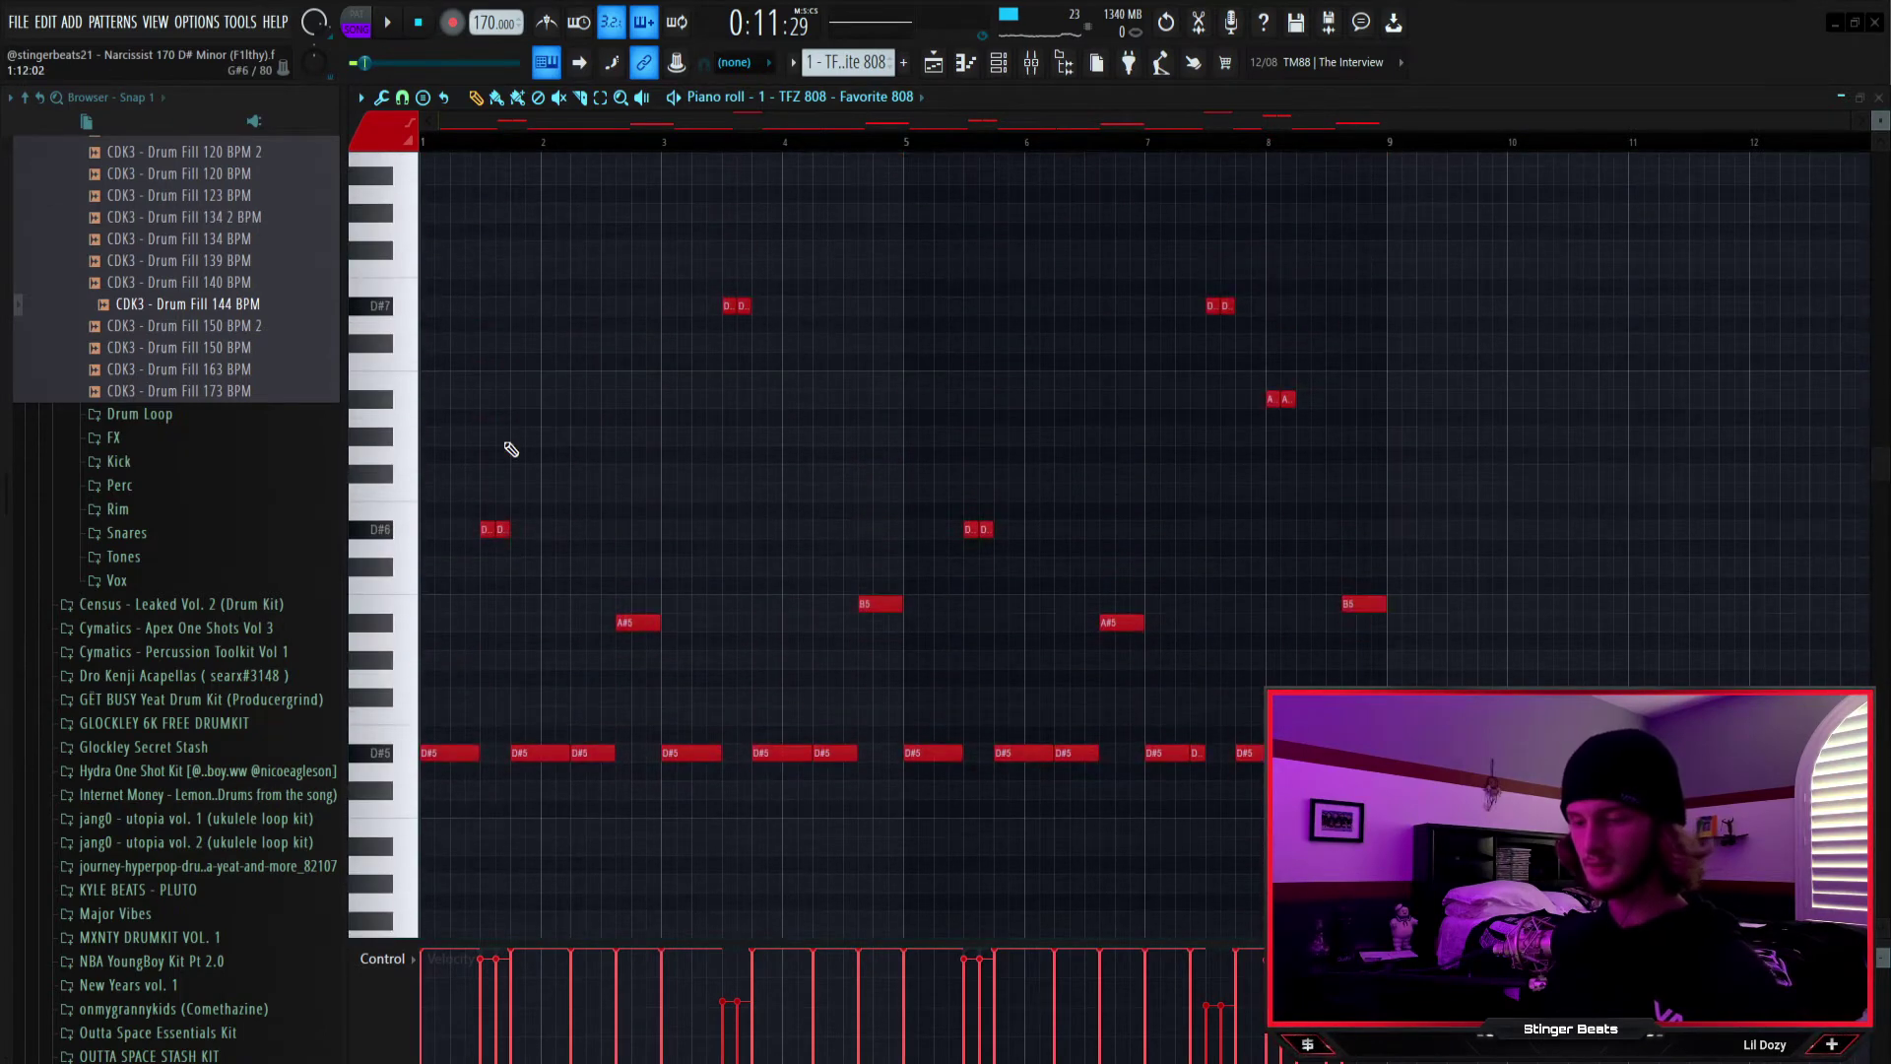
pyautogui.scroll(-1, 514, 449)
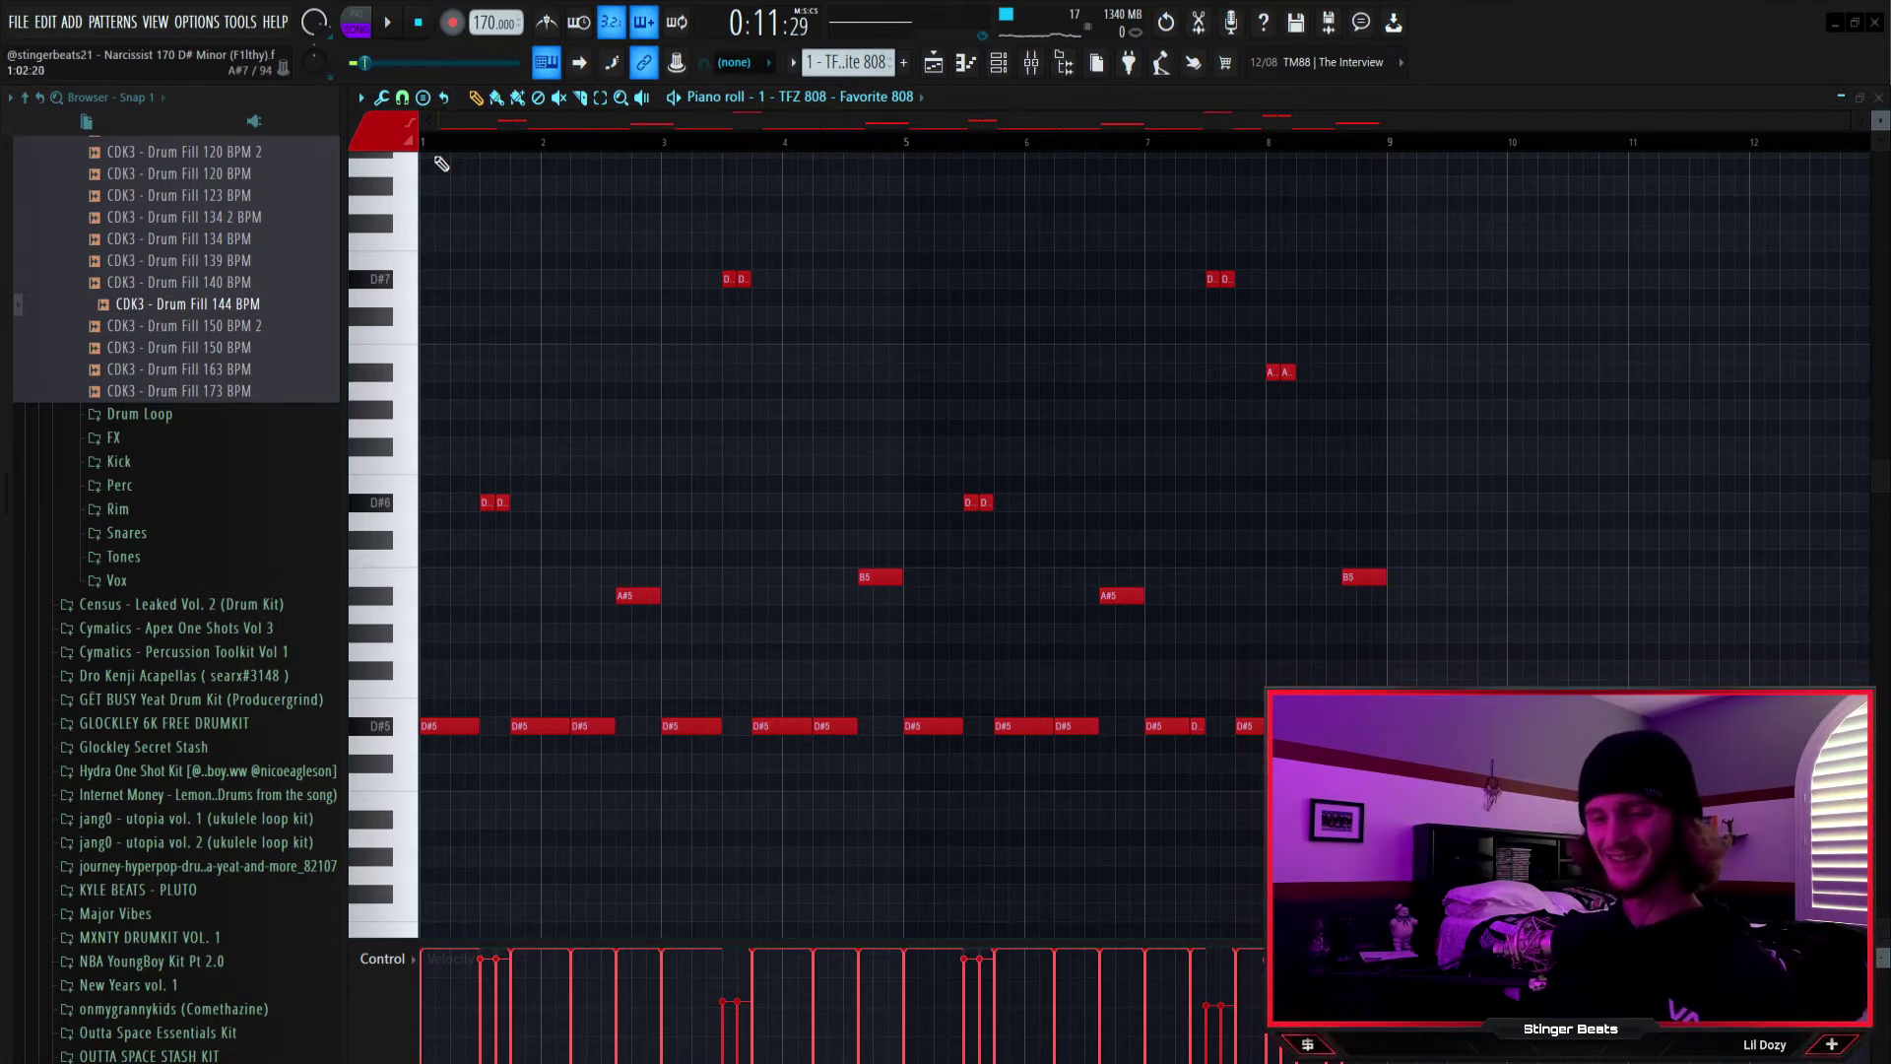
pyautogui.click(423, 139)
pyautogui.scroll(-7, 587, 460)
pyautogui.scroll(6, 588, 467)
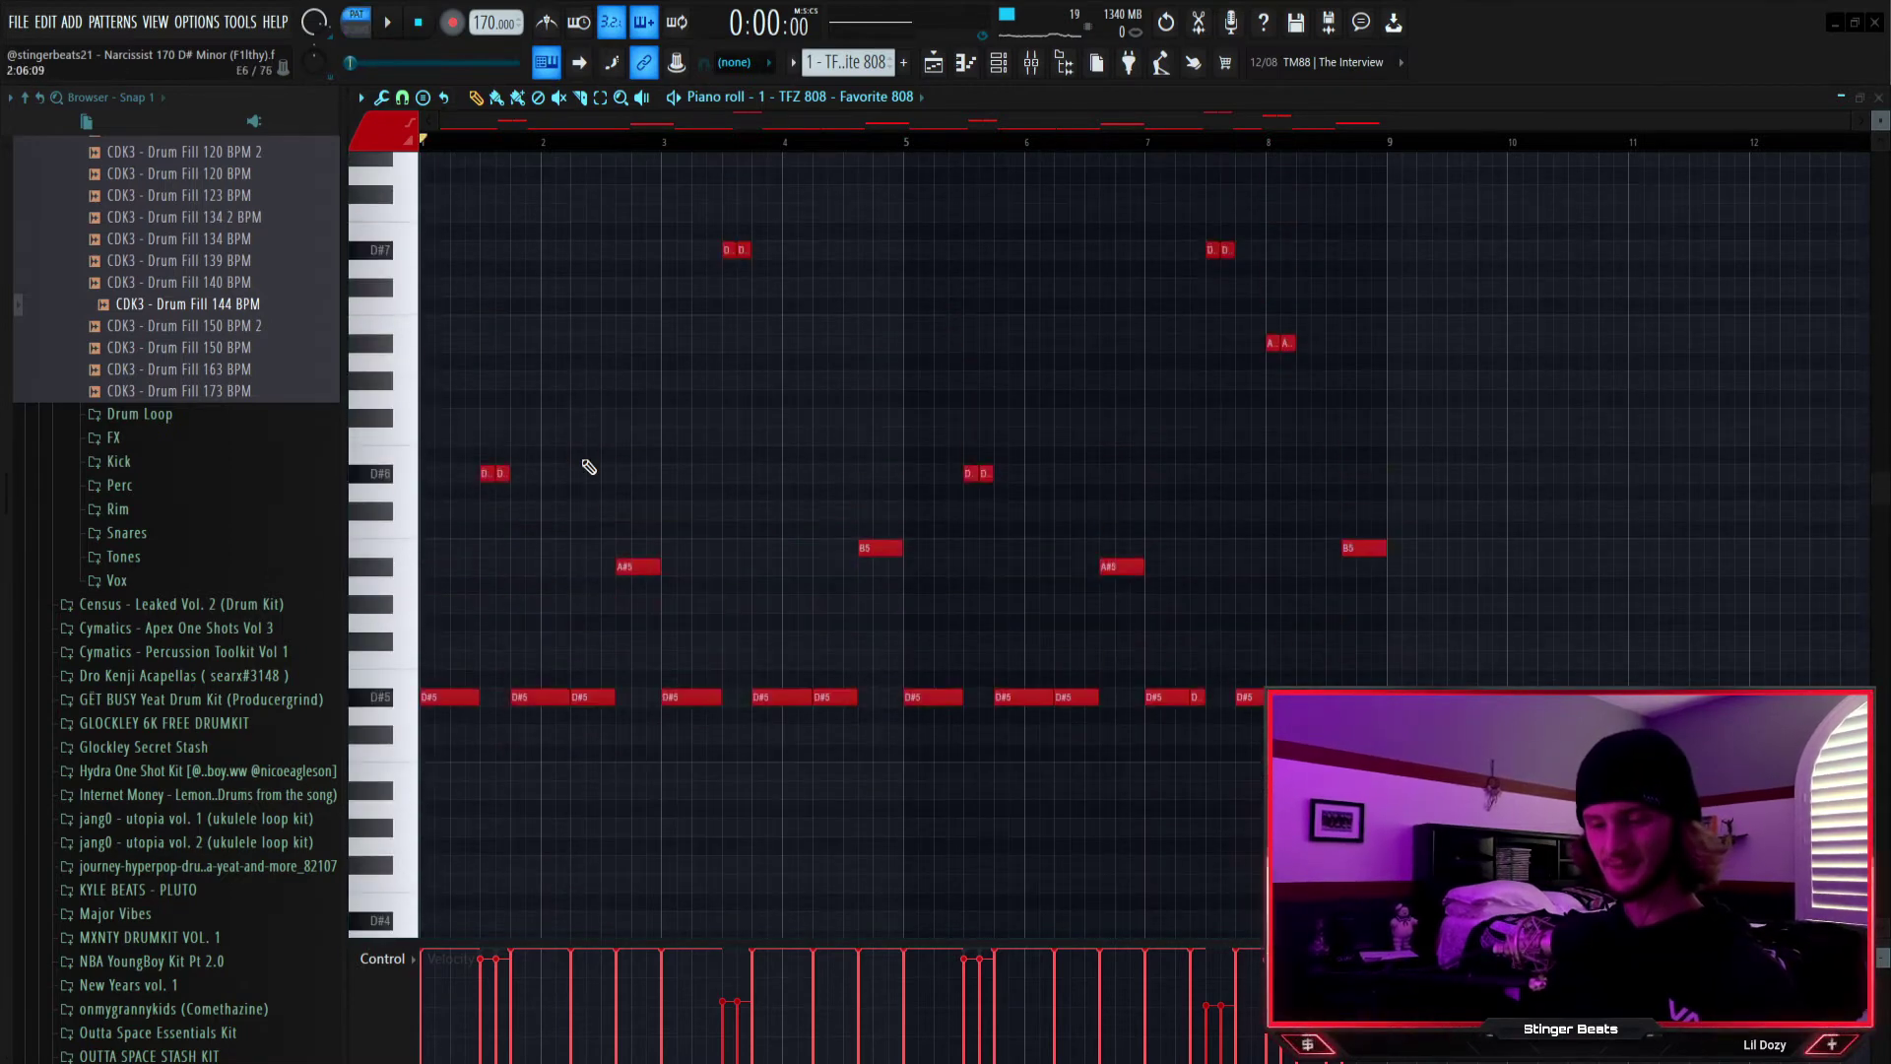
pyautogui.press('space')
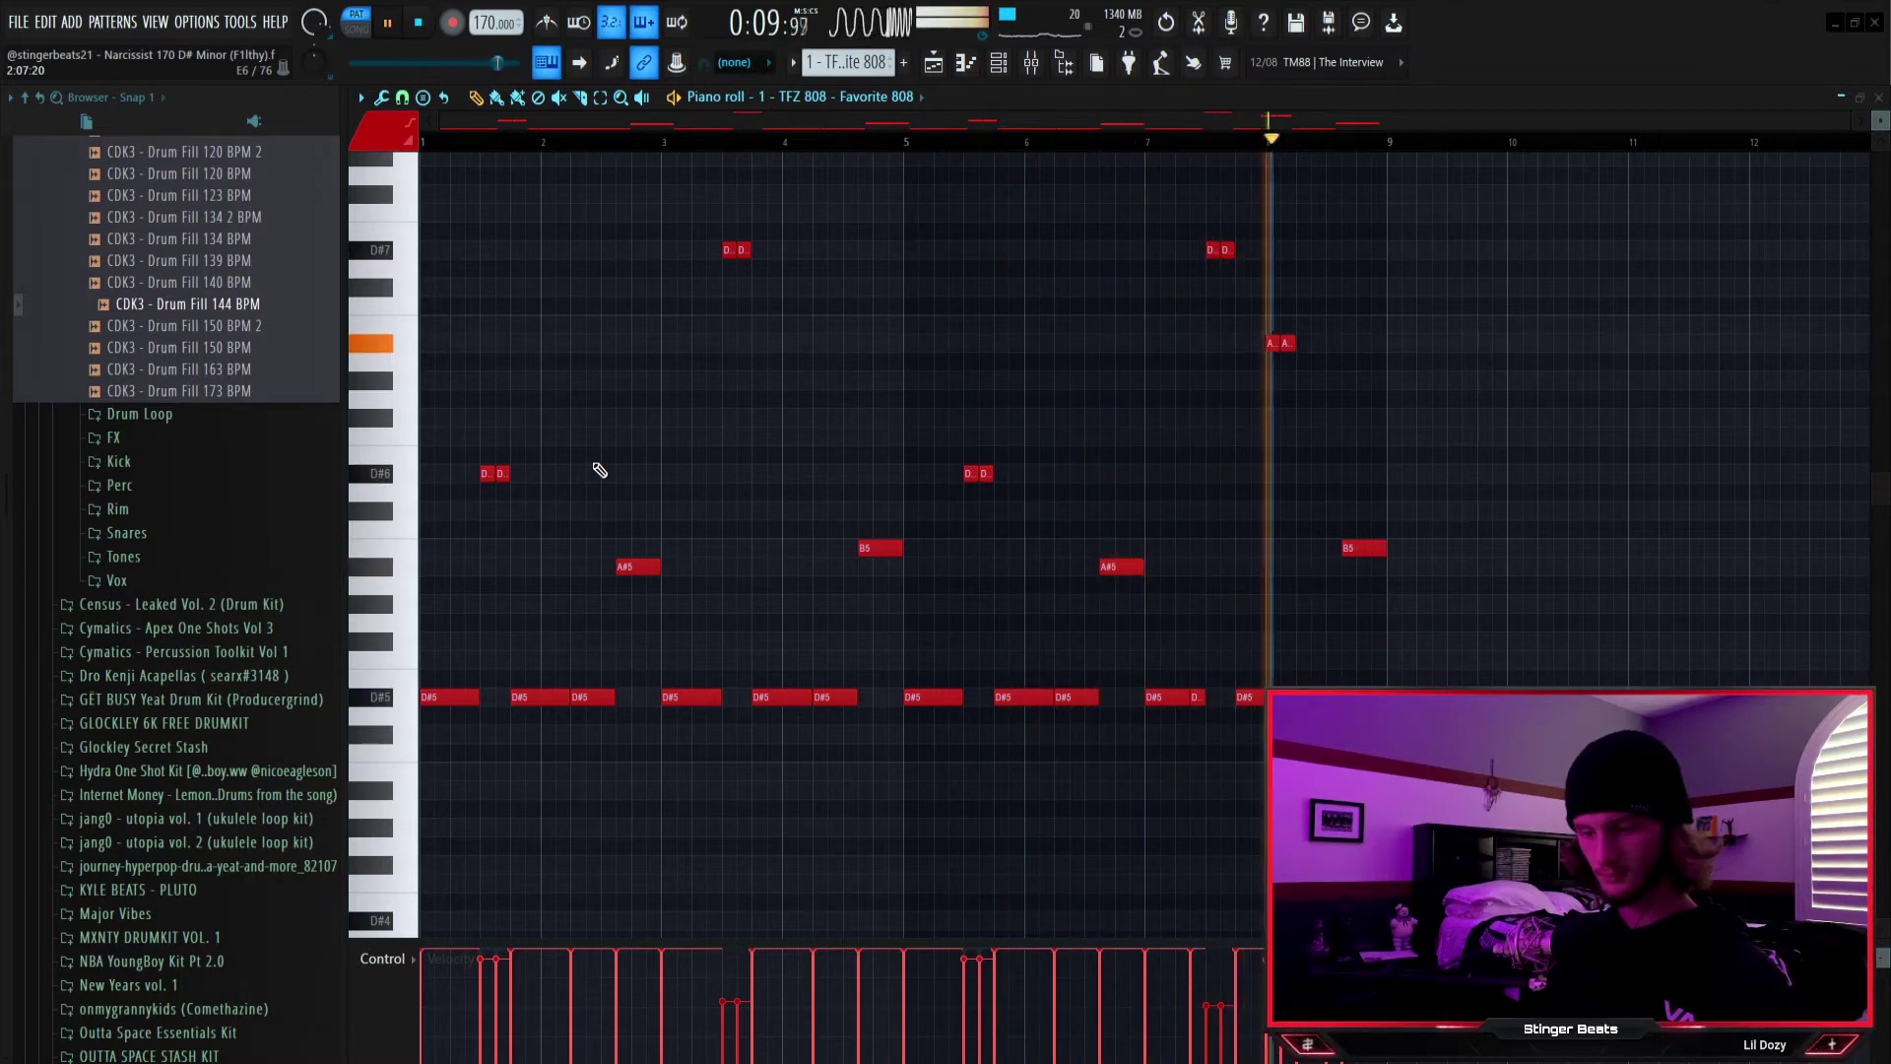
pyautogui.press('space')
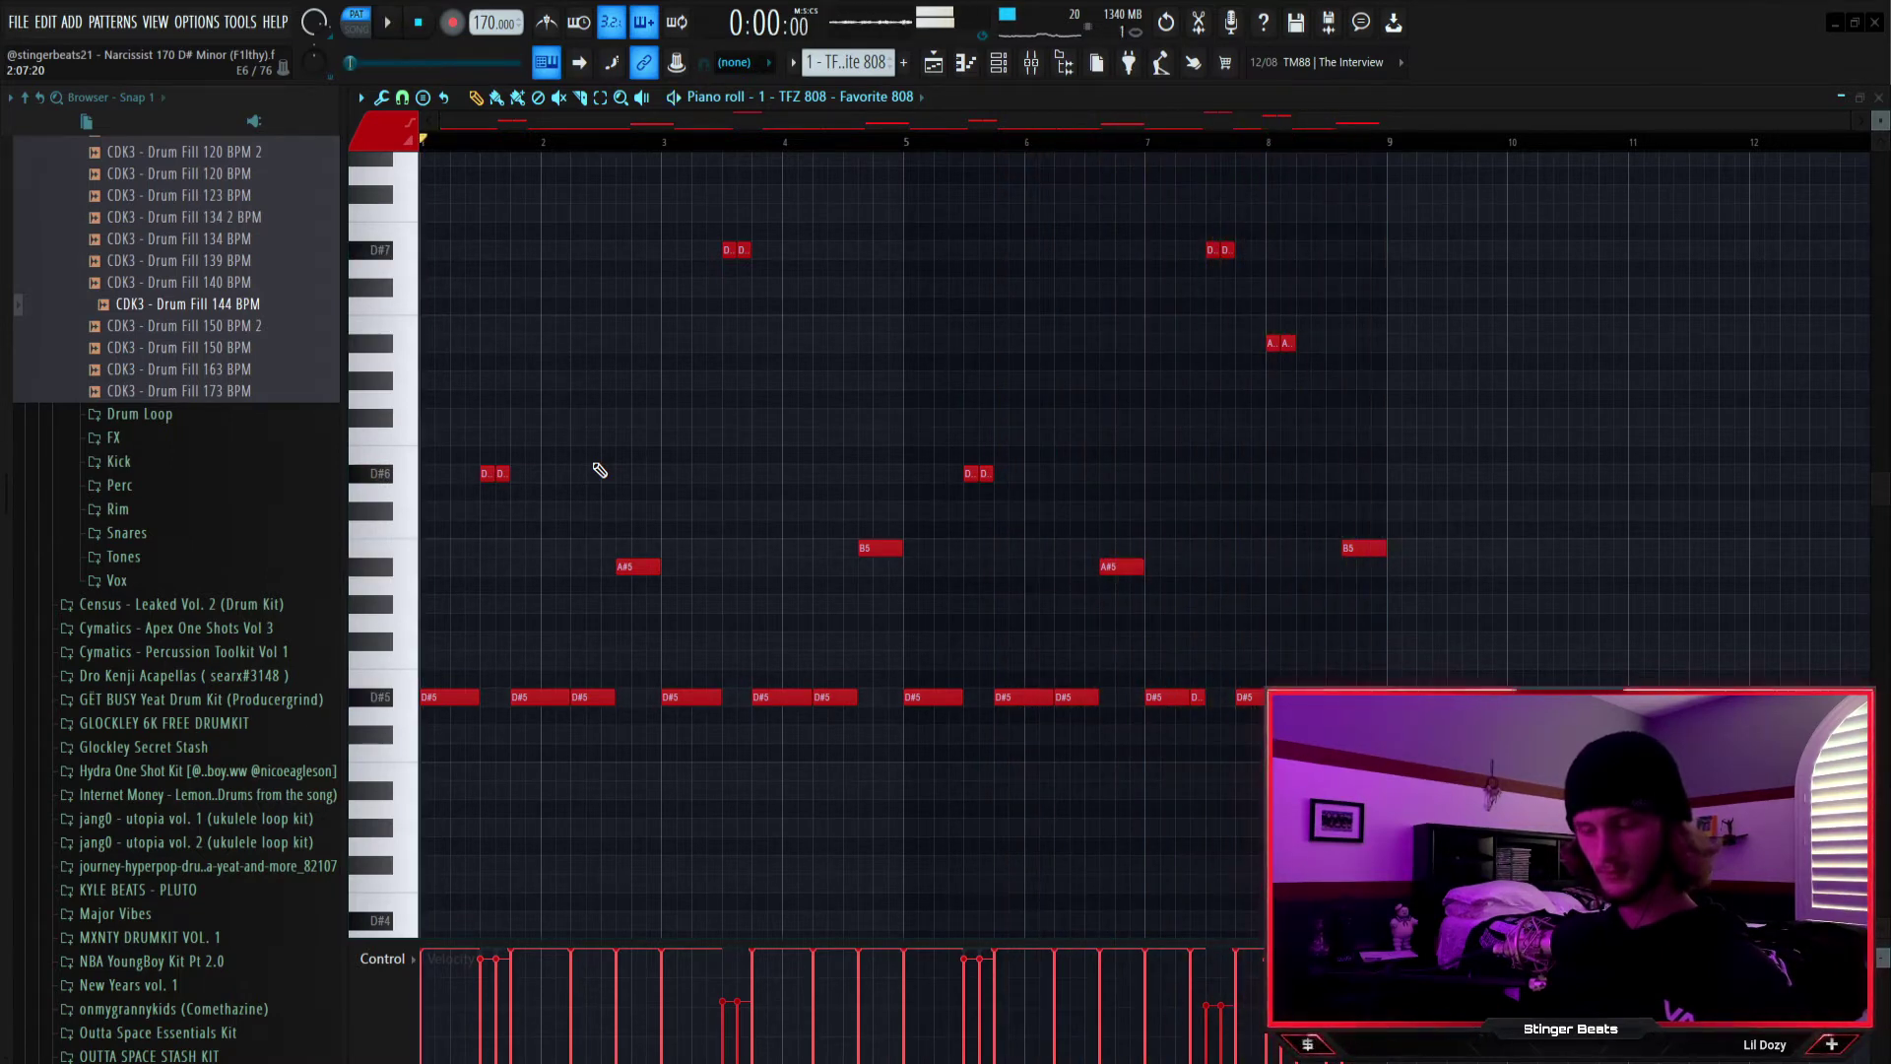
pyautogui.press('F9')
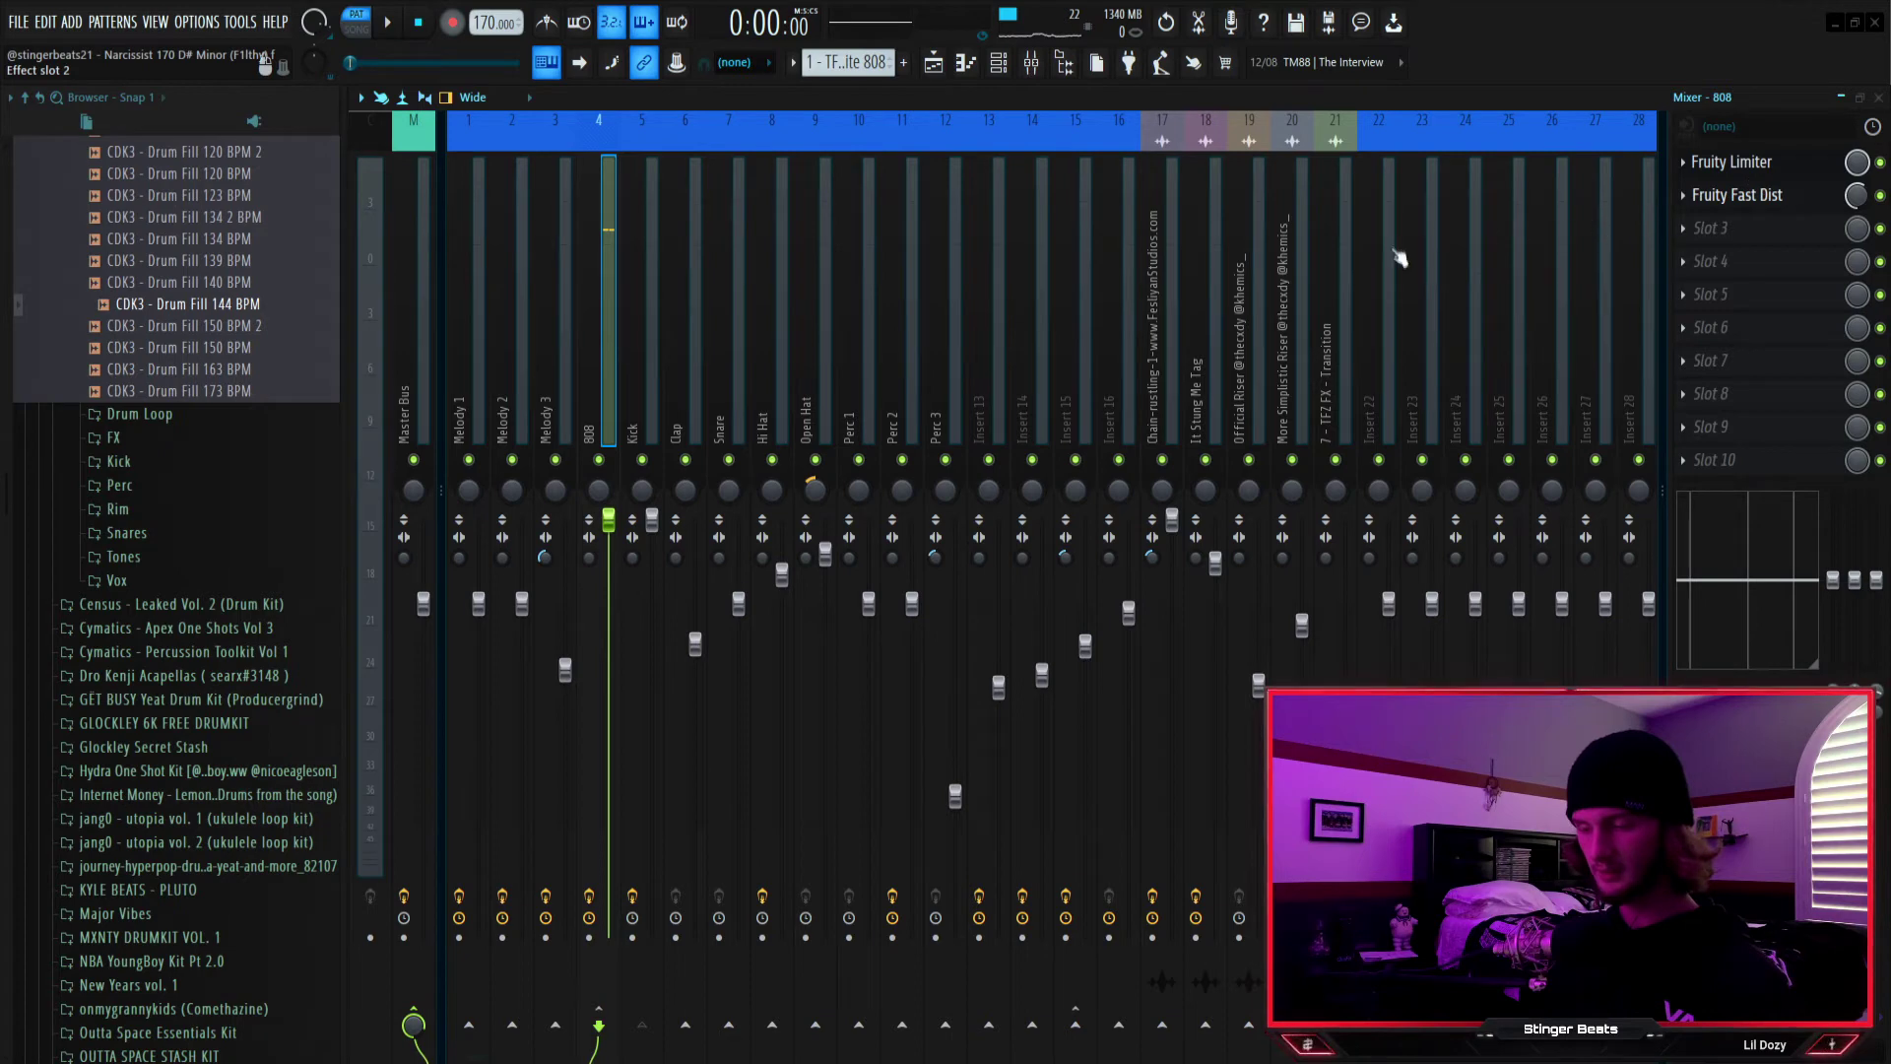
# Check the 808's Fruity Fast Dist, then select its high D#7 and A notes near bar 8
pyautogui.click(1730, 193)
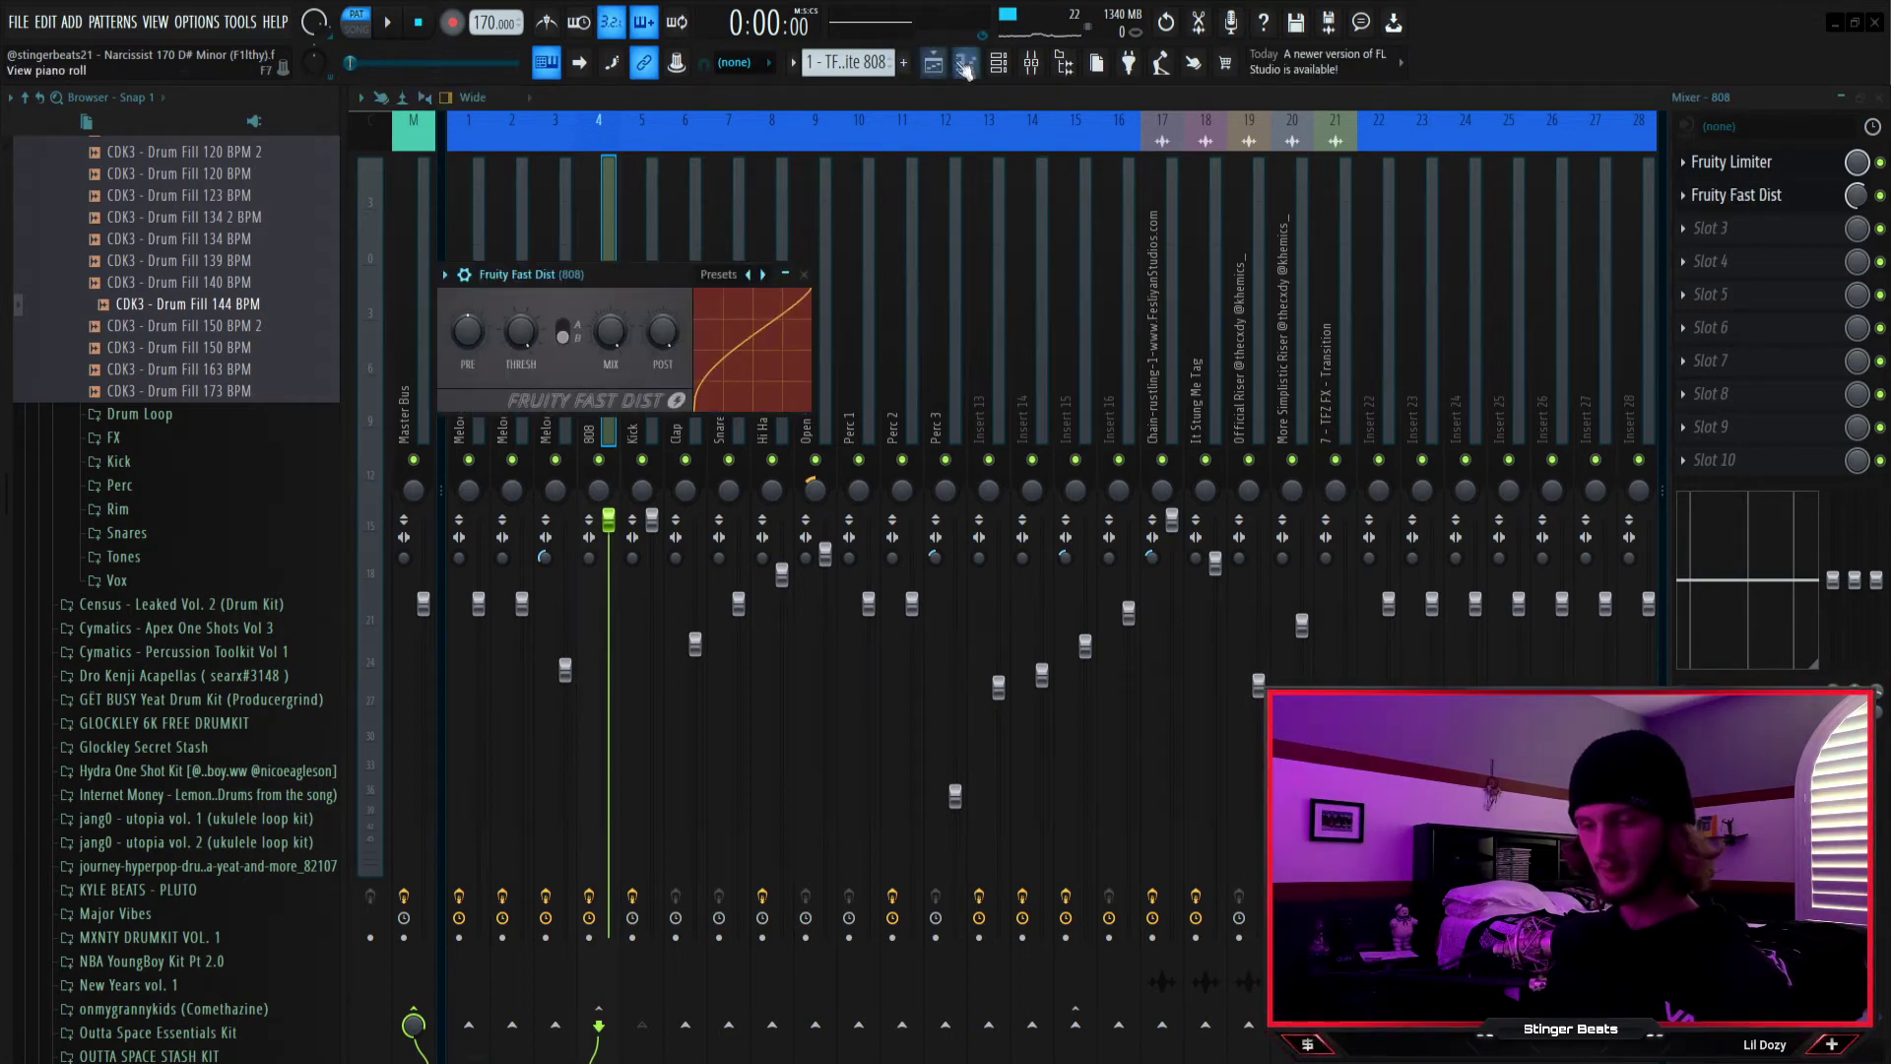
pyautogui.press('F7')
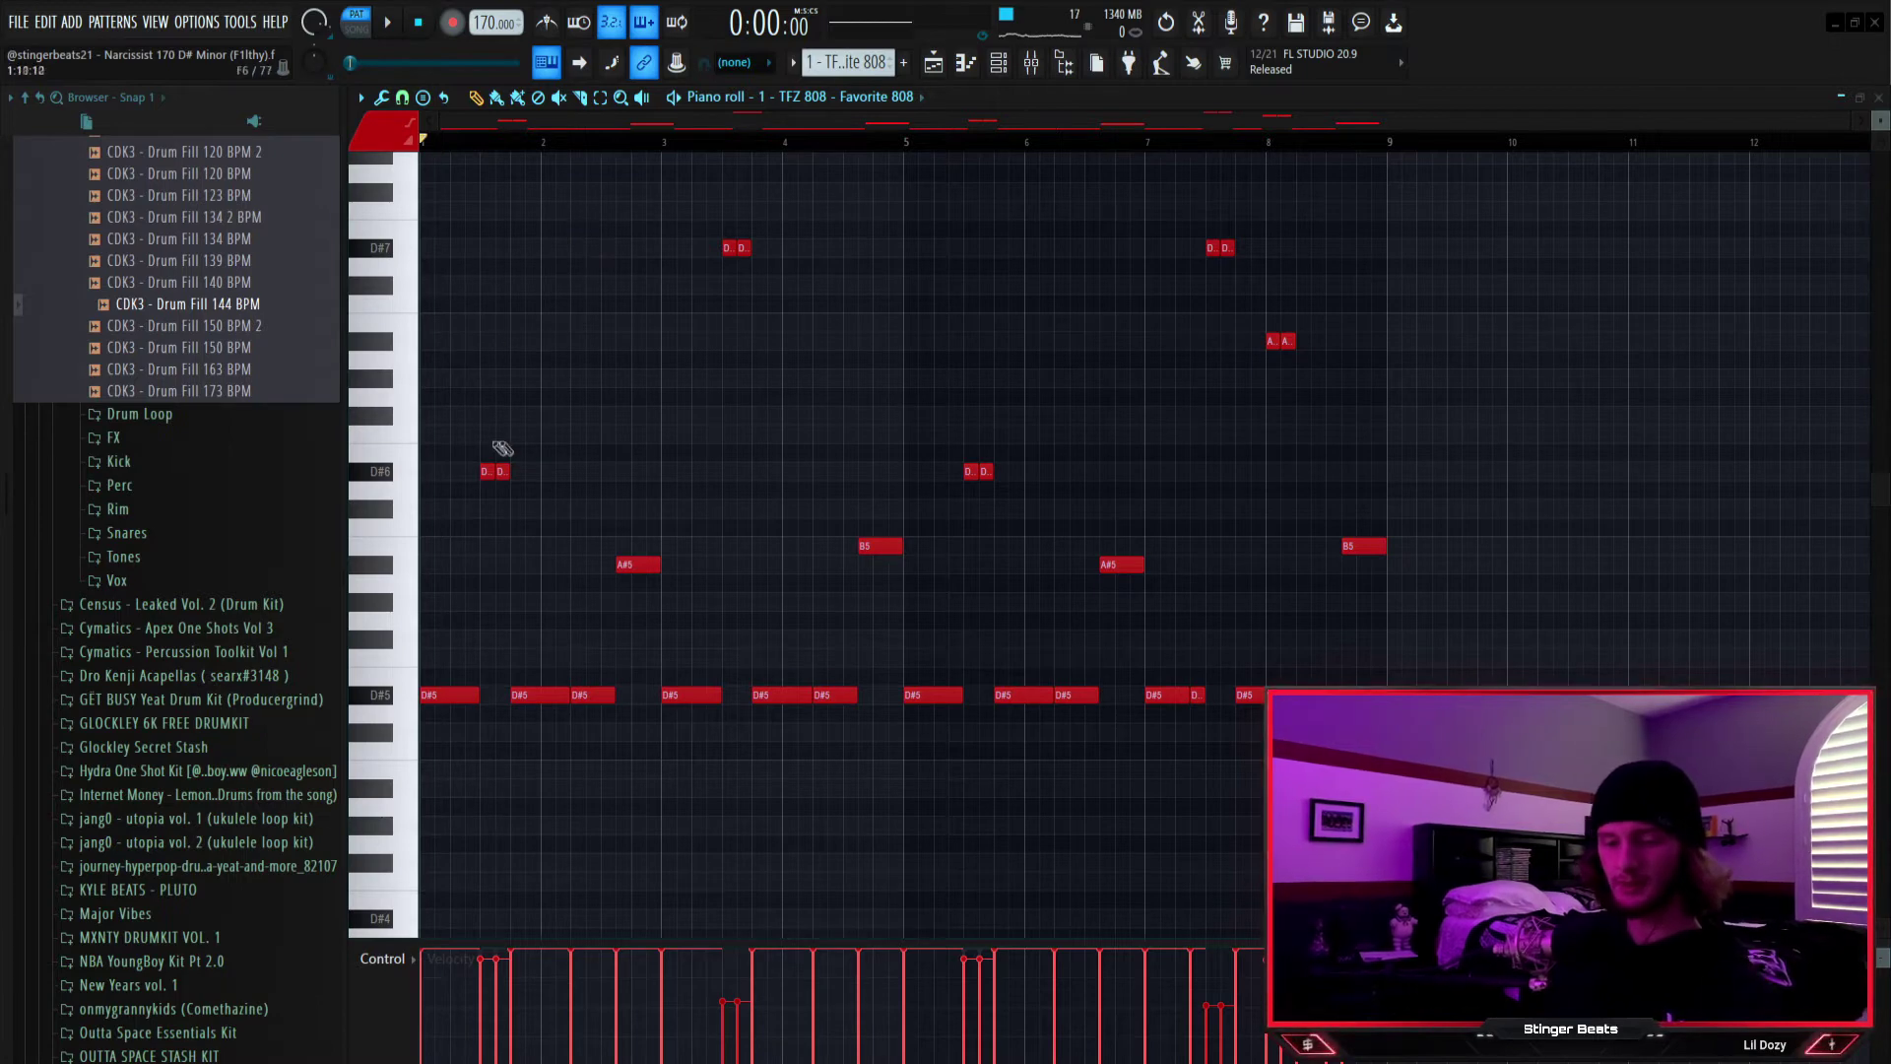
pyautogui.moveTo(499, 452); pyautogui.dragTo(514, 500)
pyautogui.moveTo(702, 203); pyautogui.dragTo(817, 314)
pyautogui.moveTo(1190, 203); pyautogui.dragTo(1296, 351)
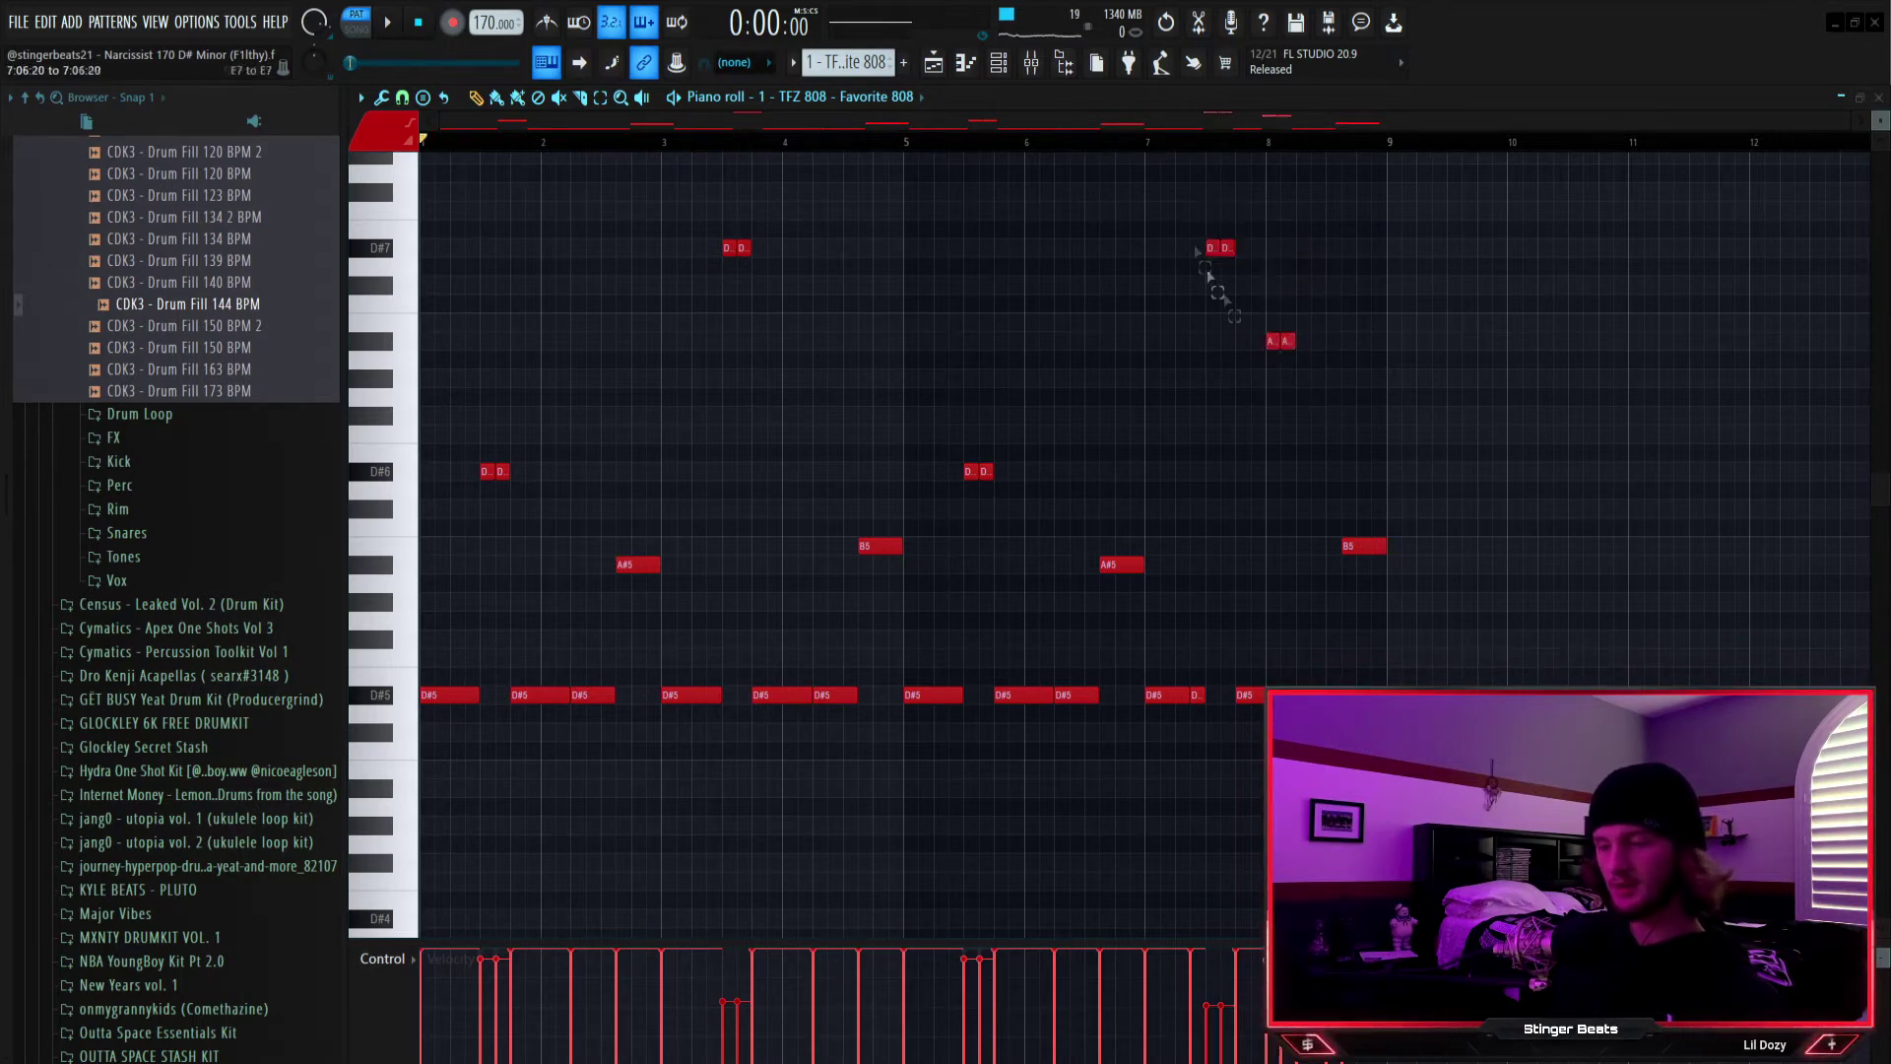
pyautogui.moveTo(1174, 225); pyautogui.dragTo(1310, 329)
# Play the 808 pattern from bar 7, then return to the playlist
pyautogui.click(1146, 142)
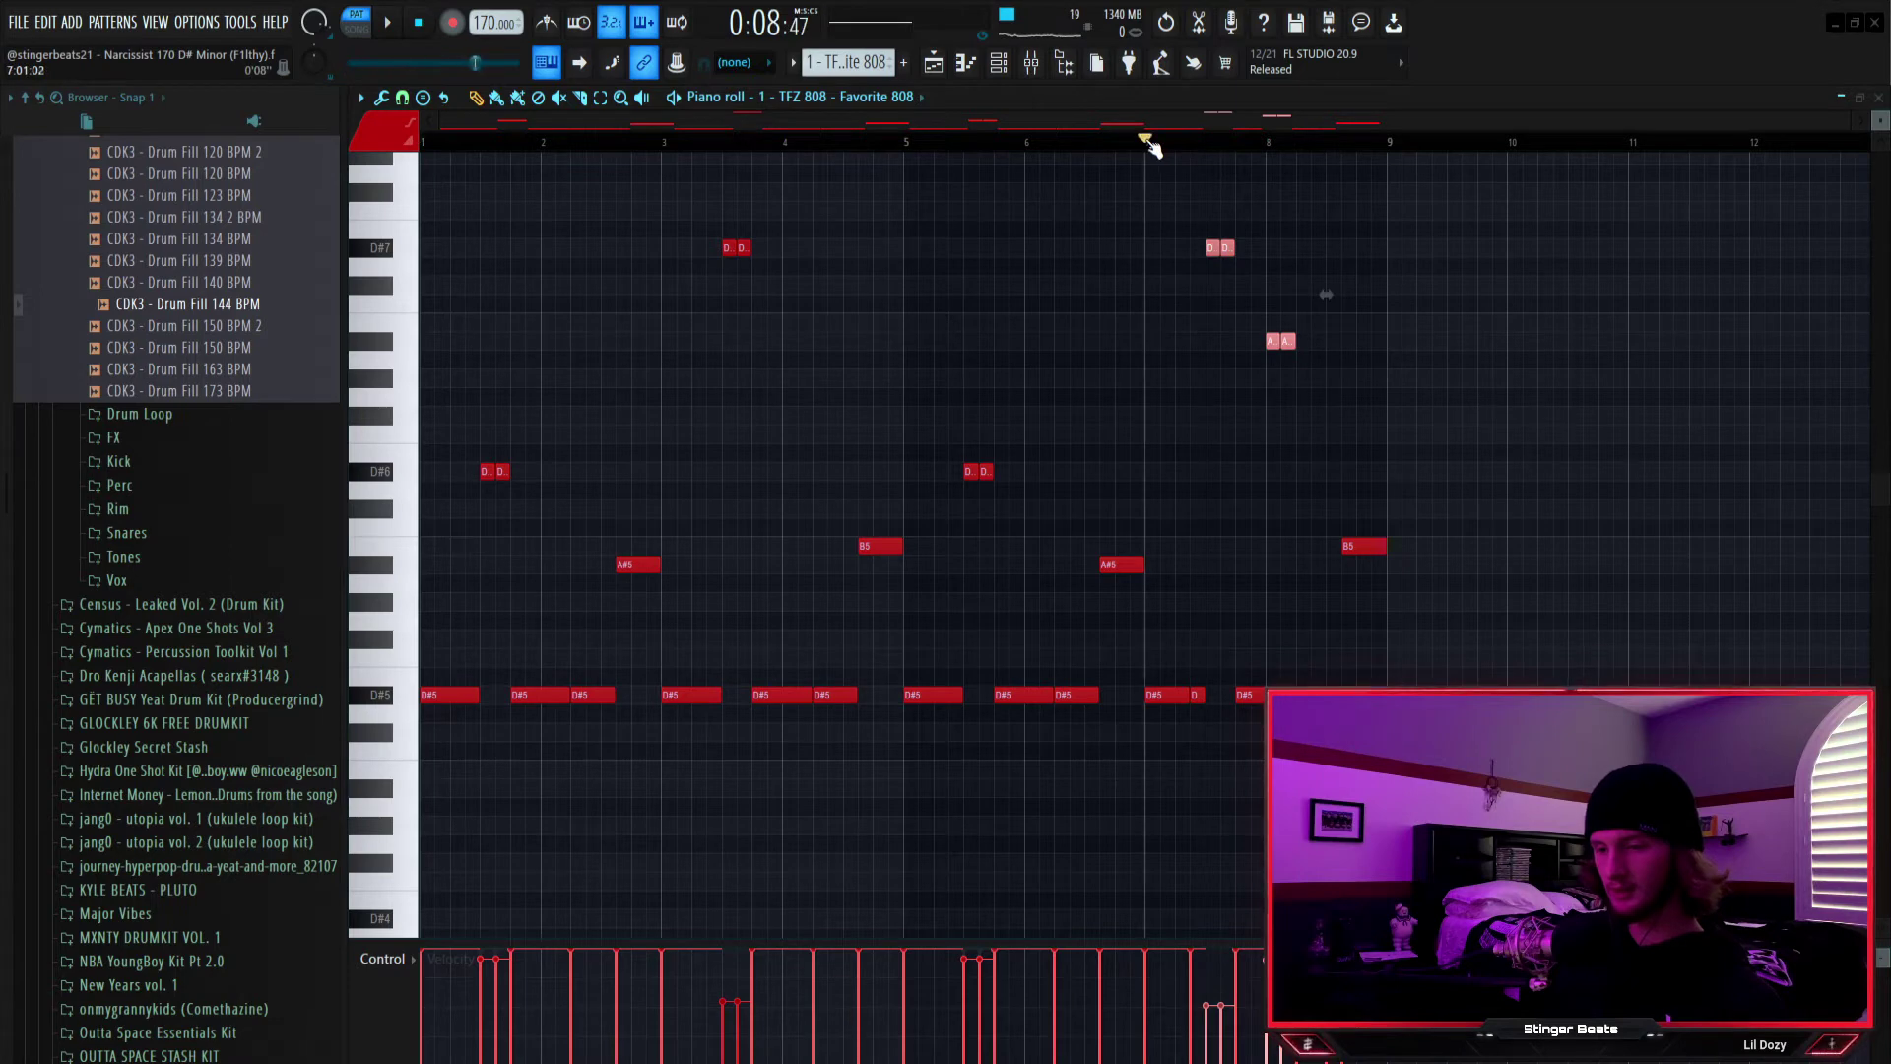
pyautogui.press('space')
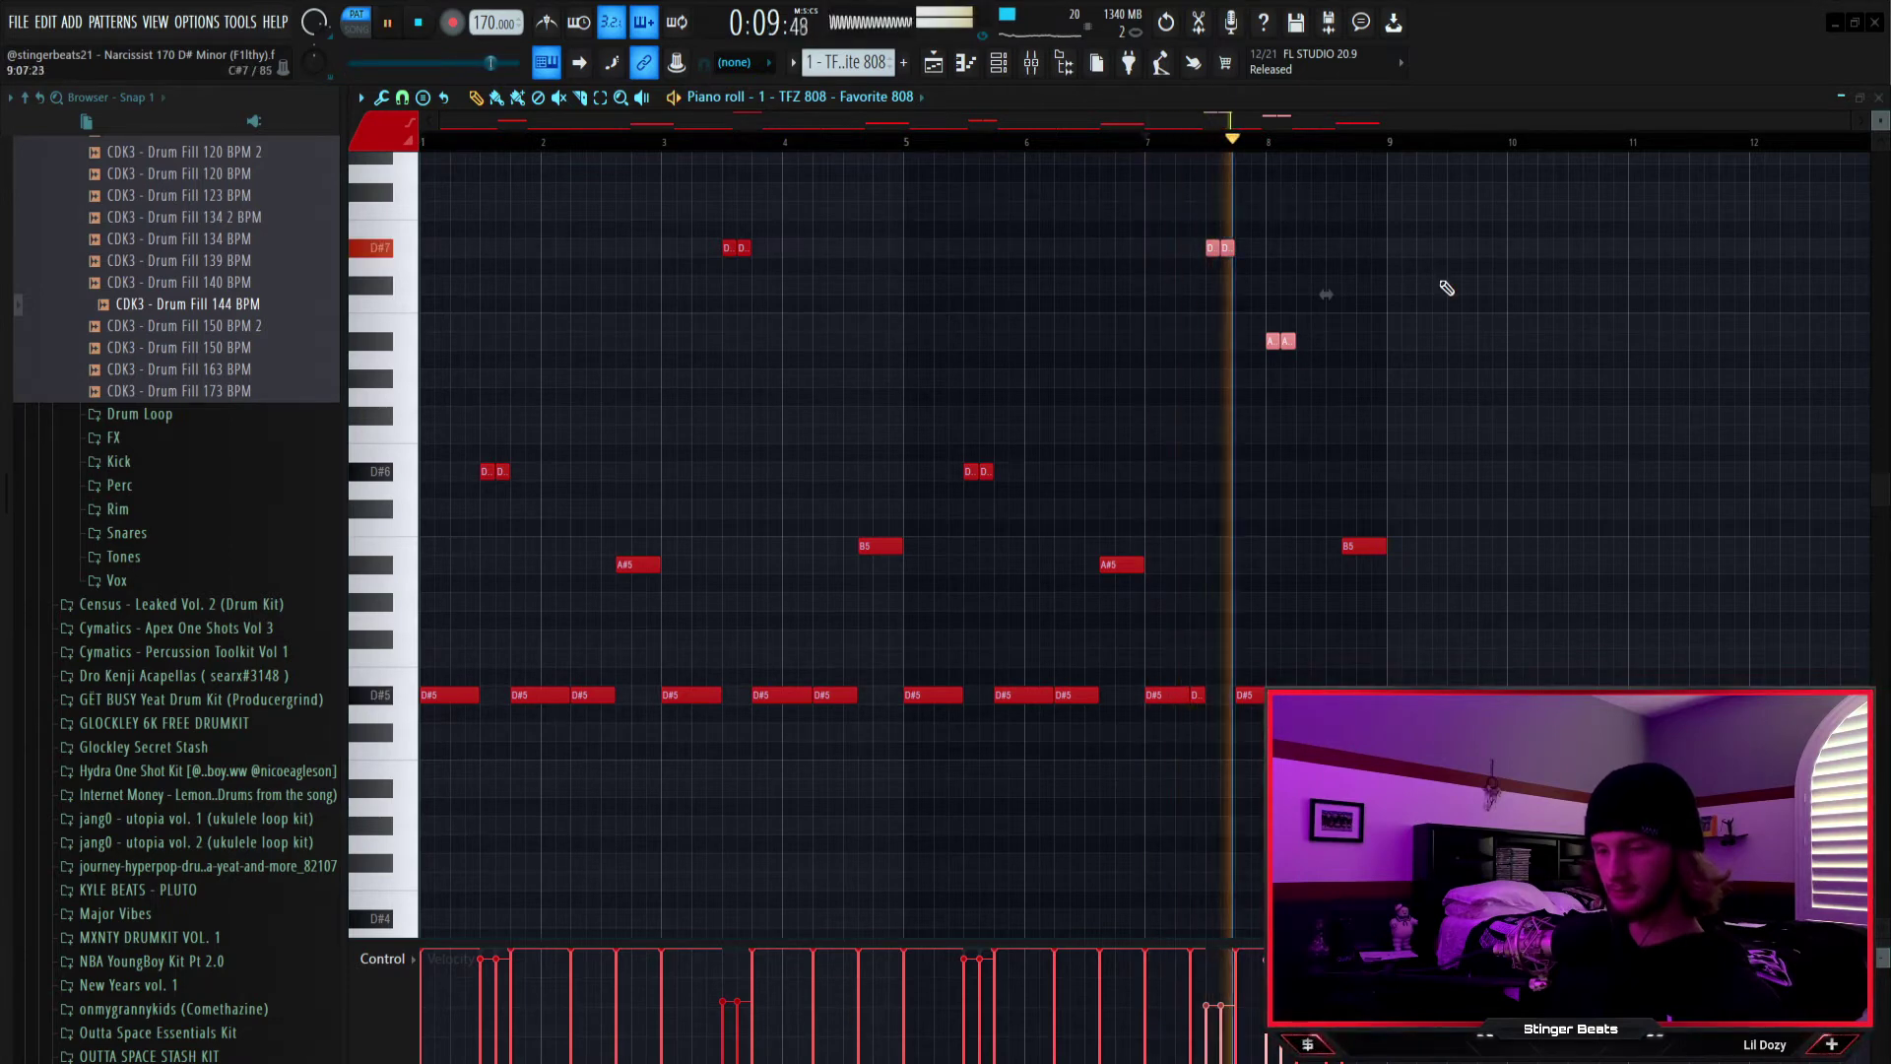
pyautogui.press('space')
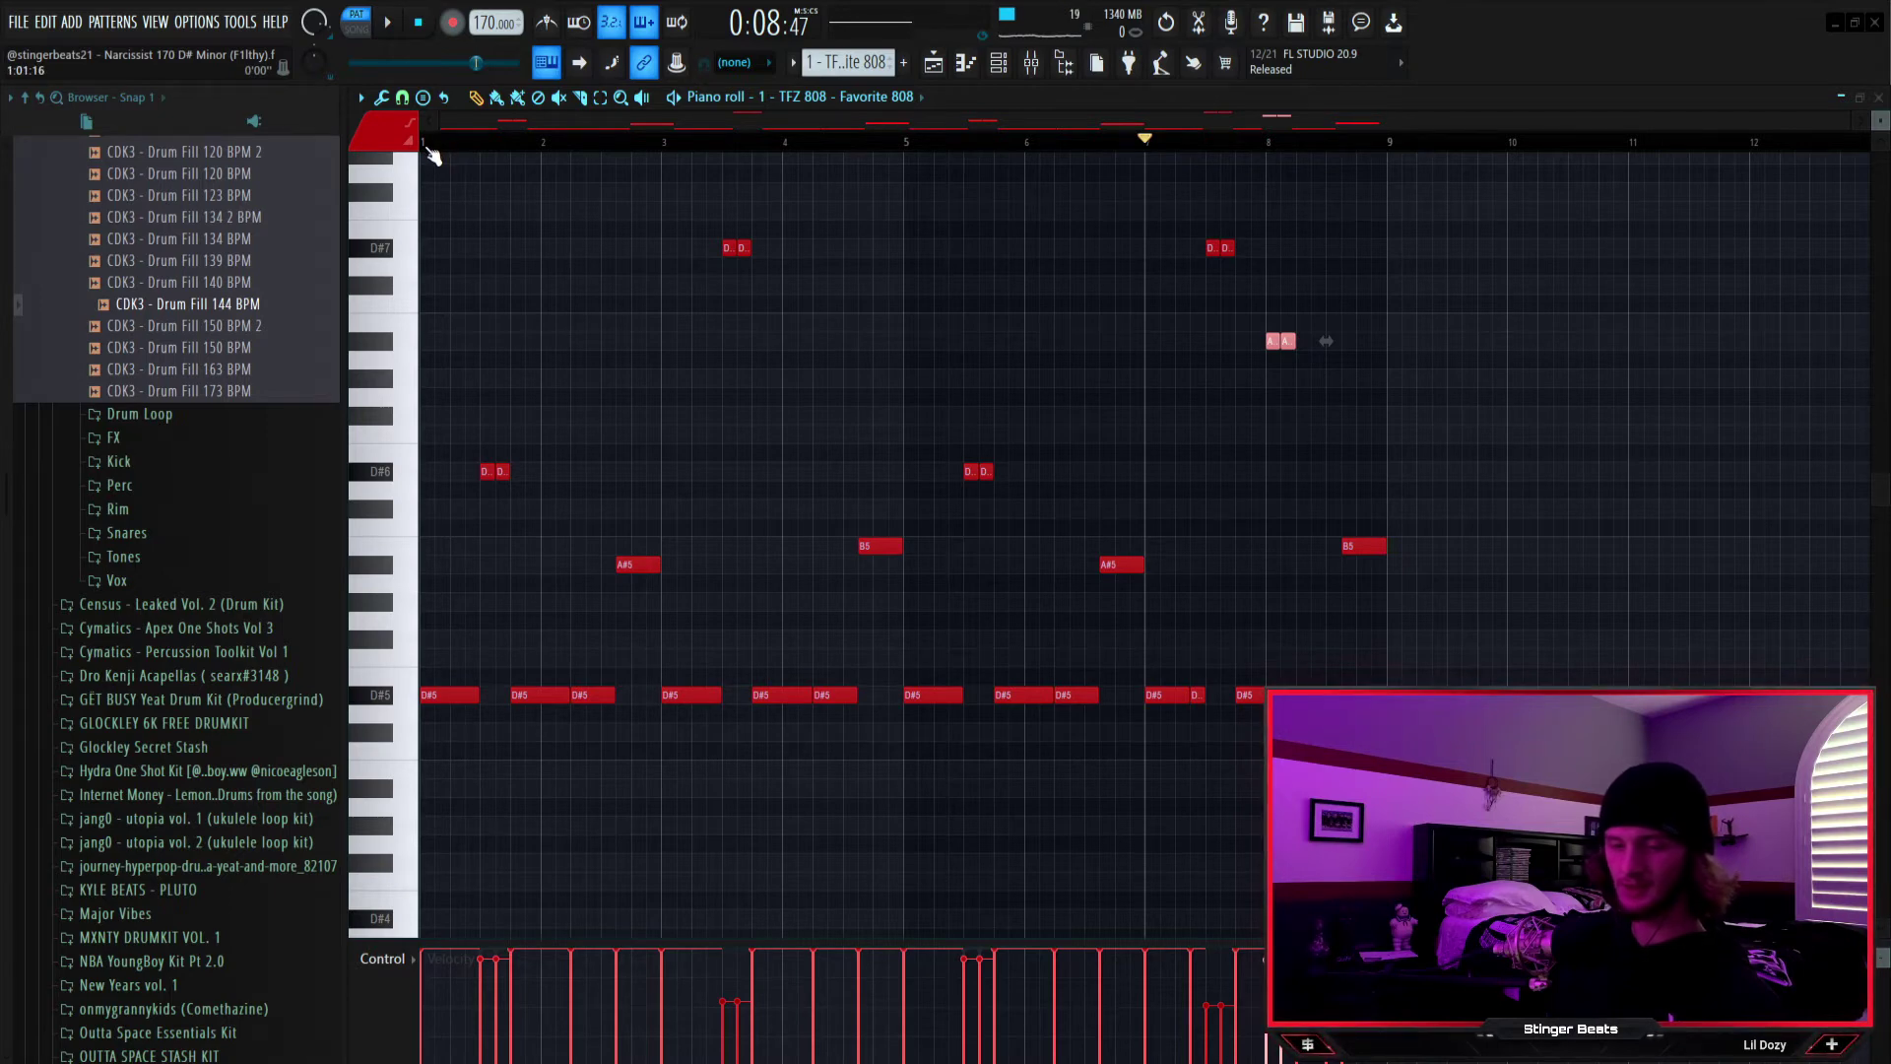
pyautogui.press('space')
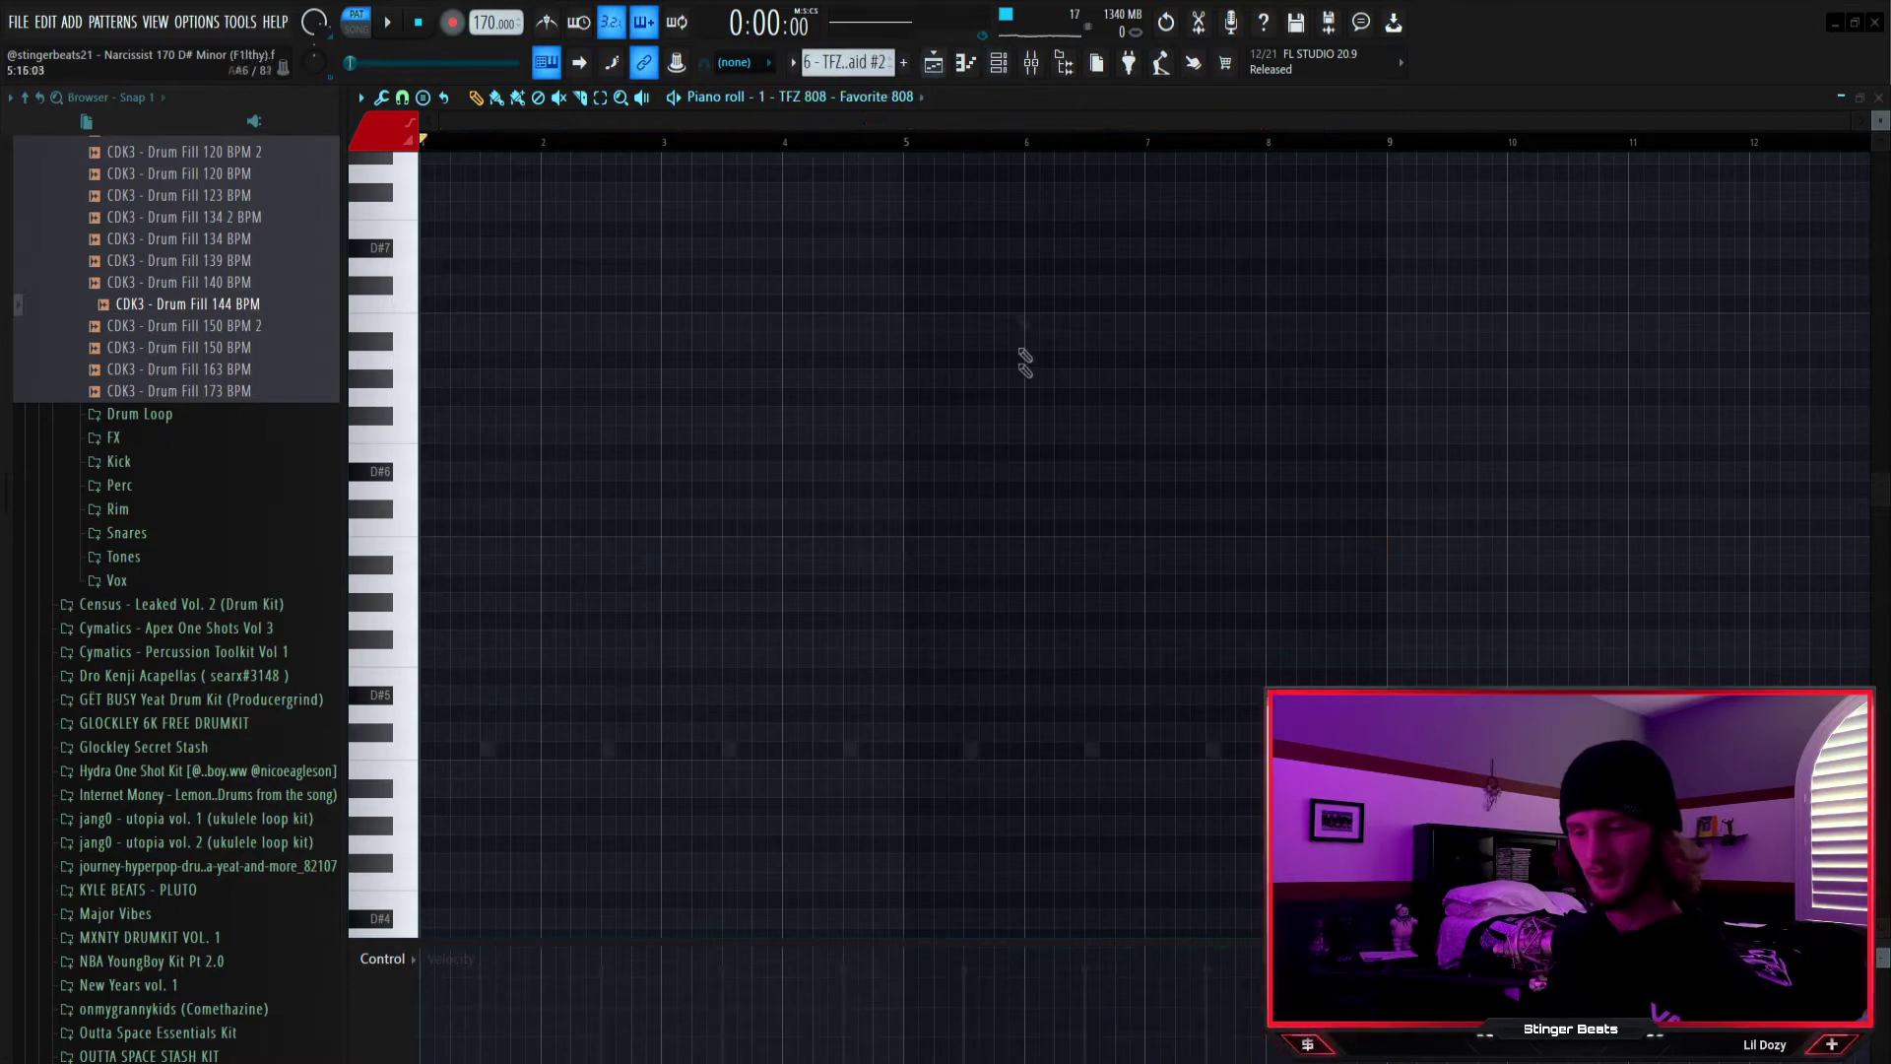
pyautogui.press('F5')
# Open the Hi Hat Go To pattern and preview its C5 hi-hat note
pyautogui.doubleClick(998, 657)
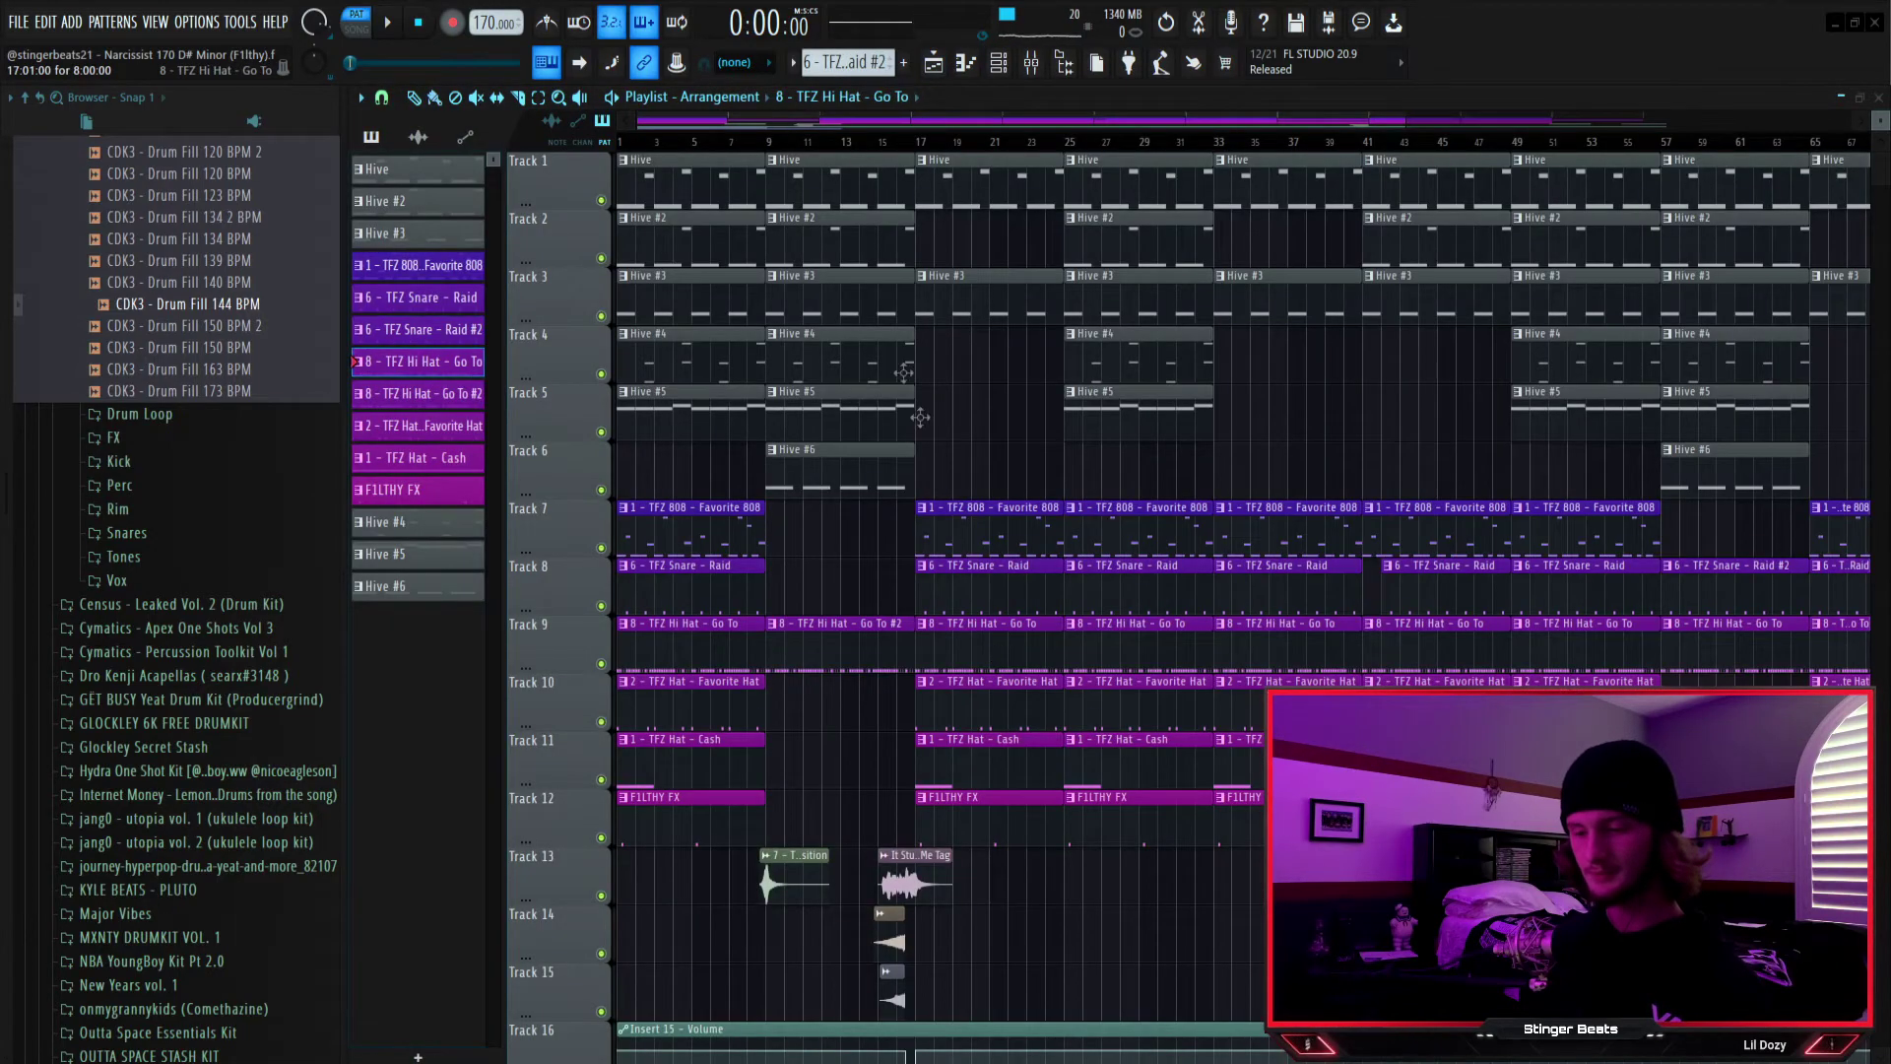
pyautogui.scroll(-5, 729, 445)
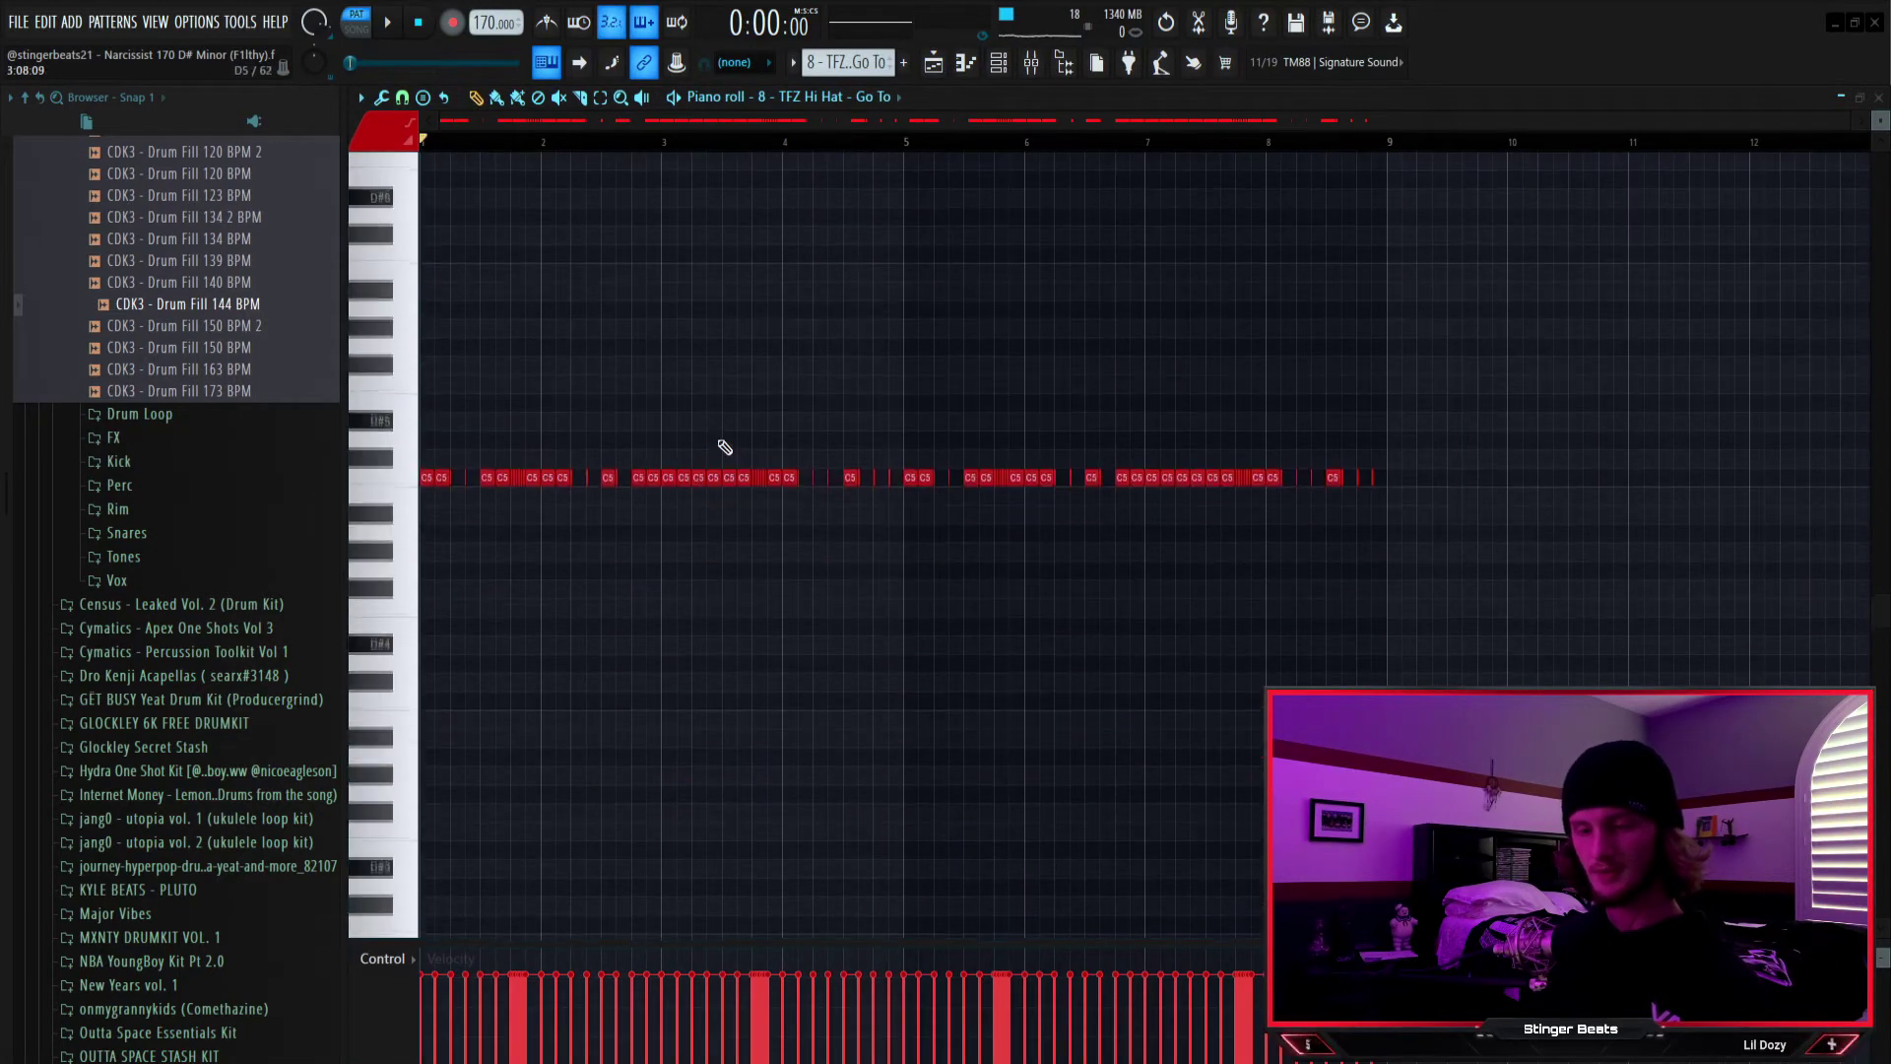
pyautogui.scroll(1, 718, 404)
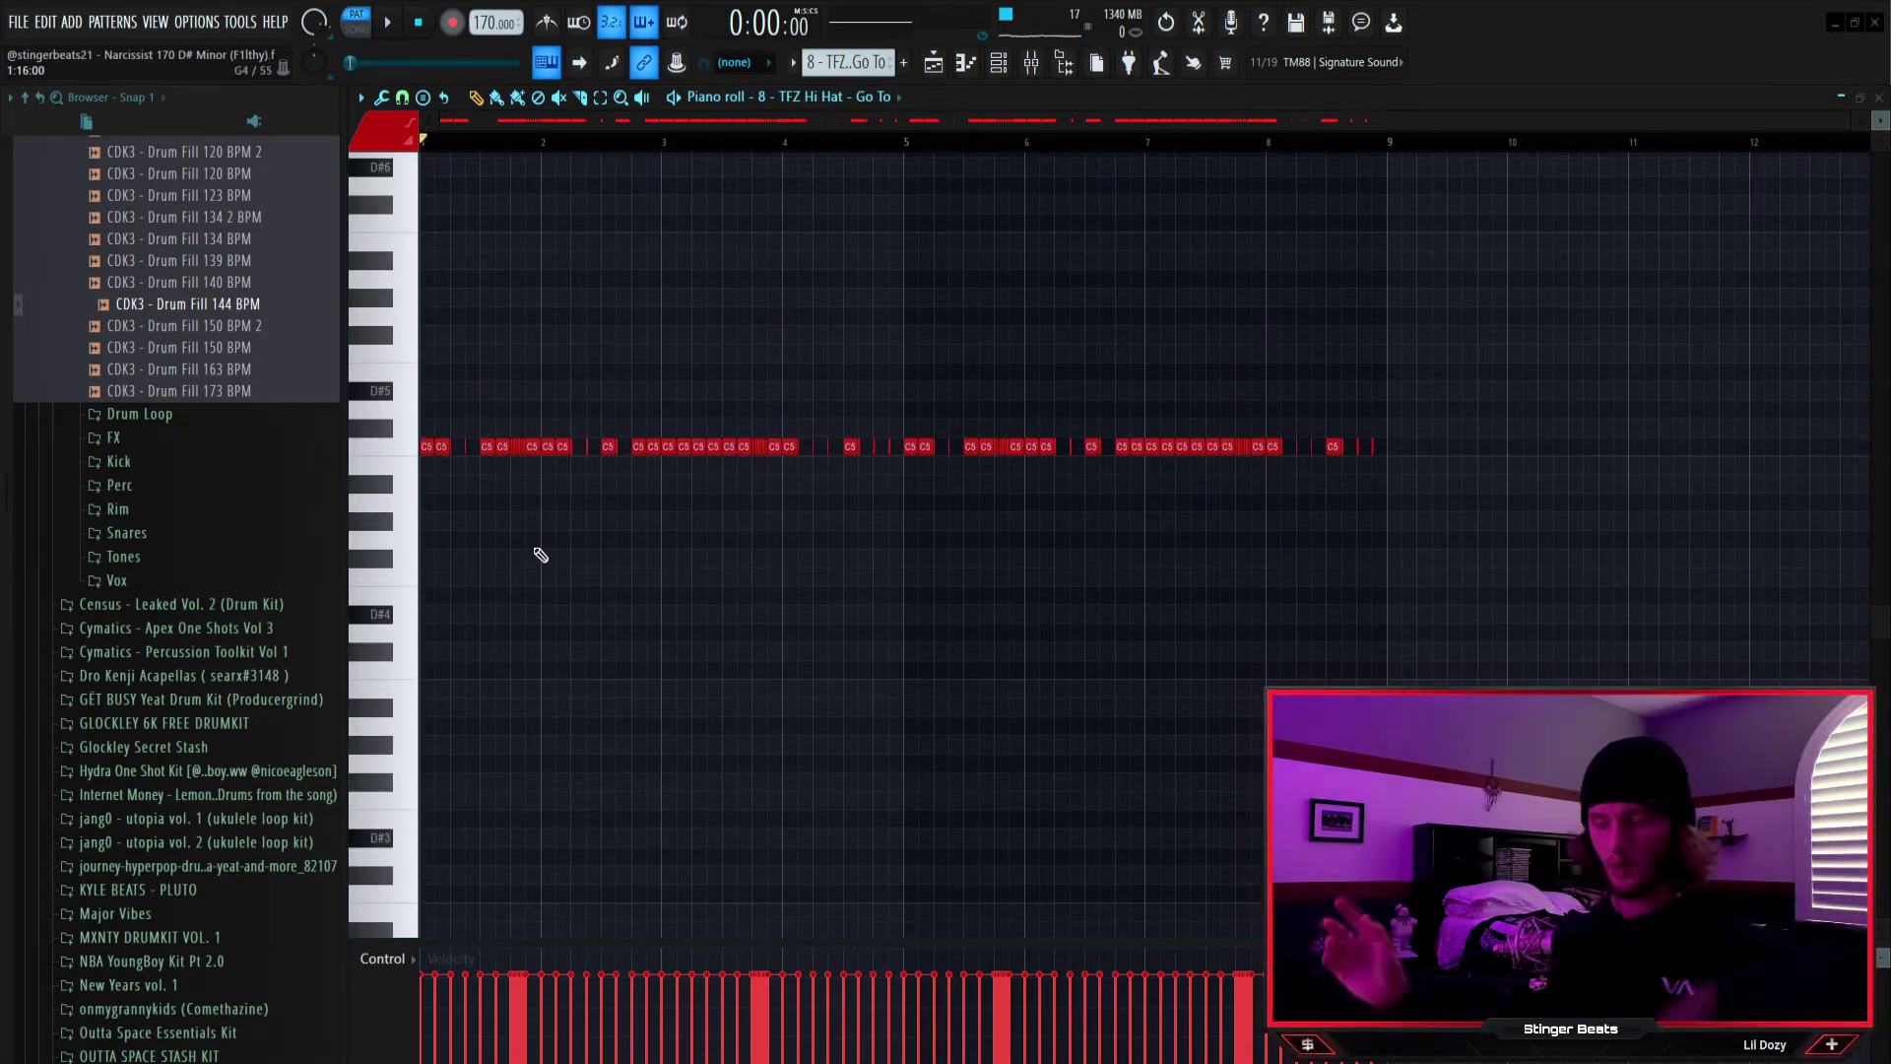
pyautogui.scroll(-3, 725, 624)
pyautogui.moveTo(394, 827); pyautogui.dragTo(401, 866)
pyautogui.scroll(3, 758, 591)
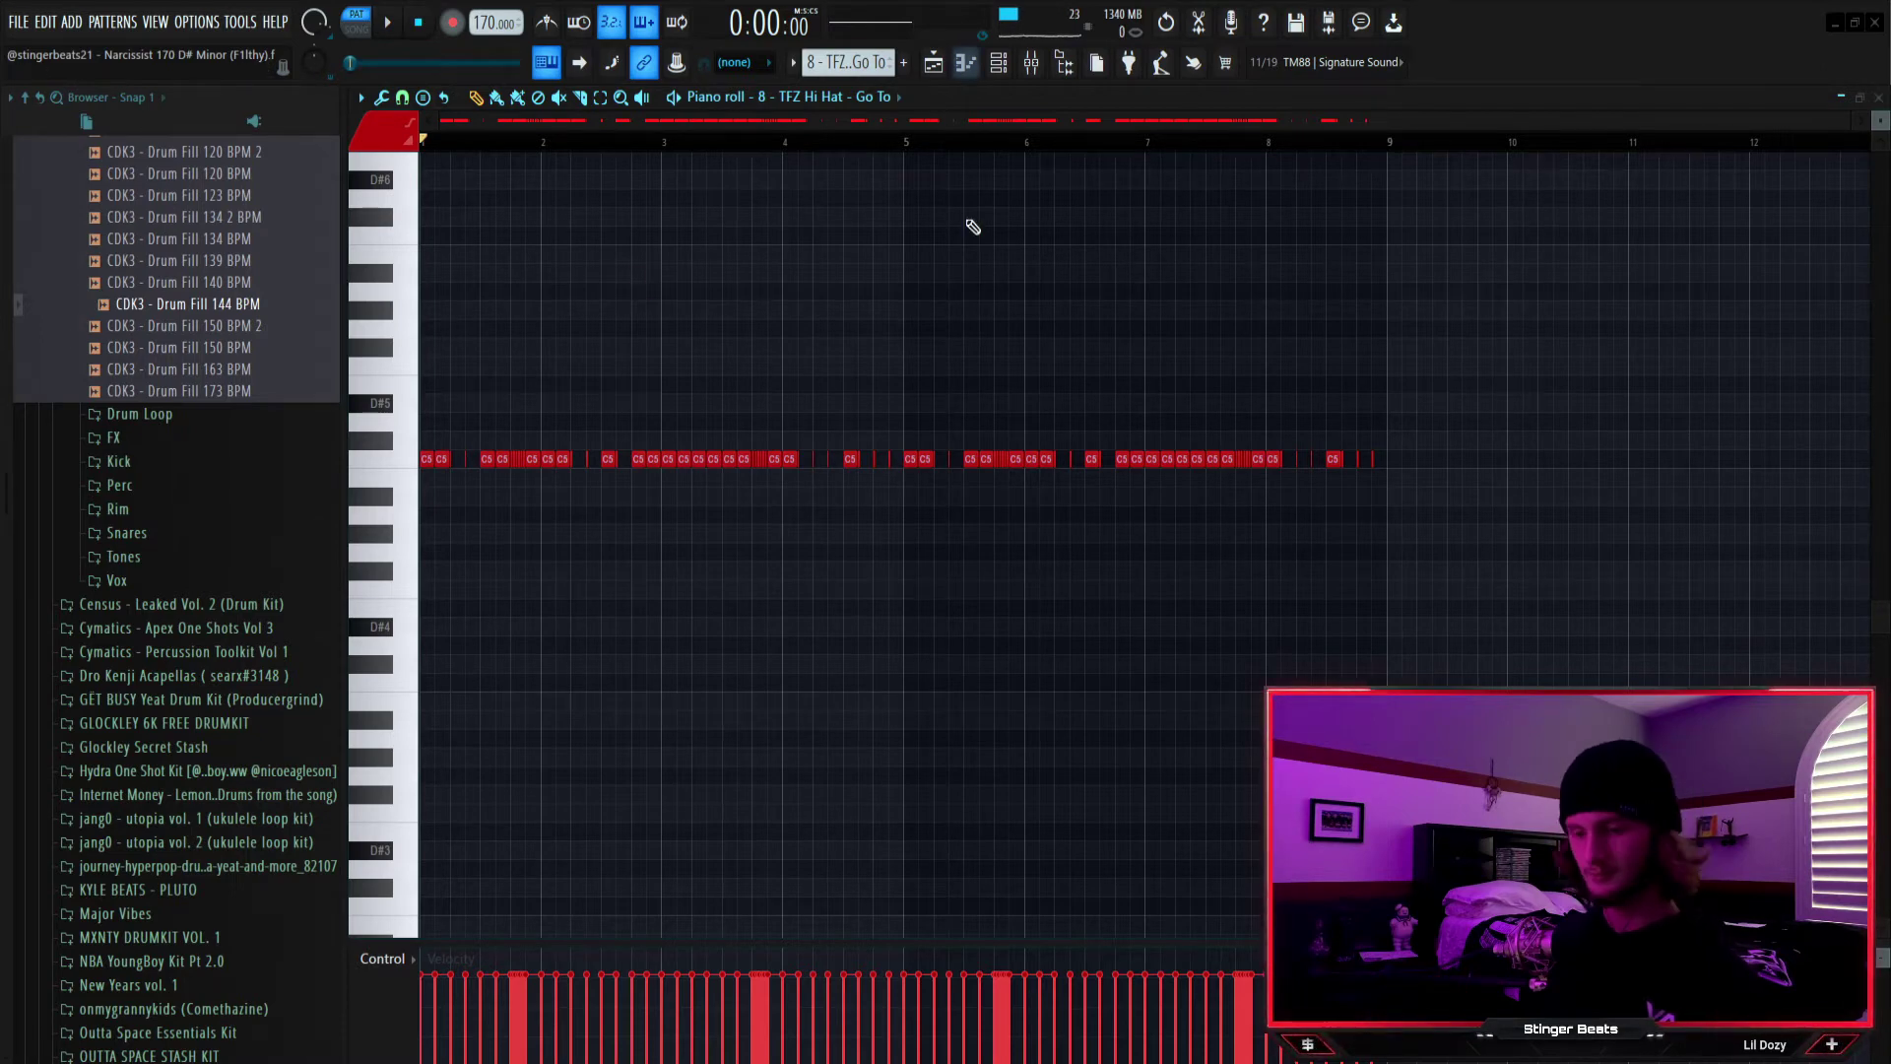
# Play the hi-hat pattern, then bring up the mixer
pyautogui.press('space')
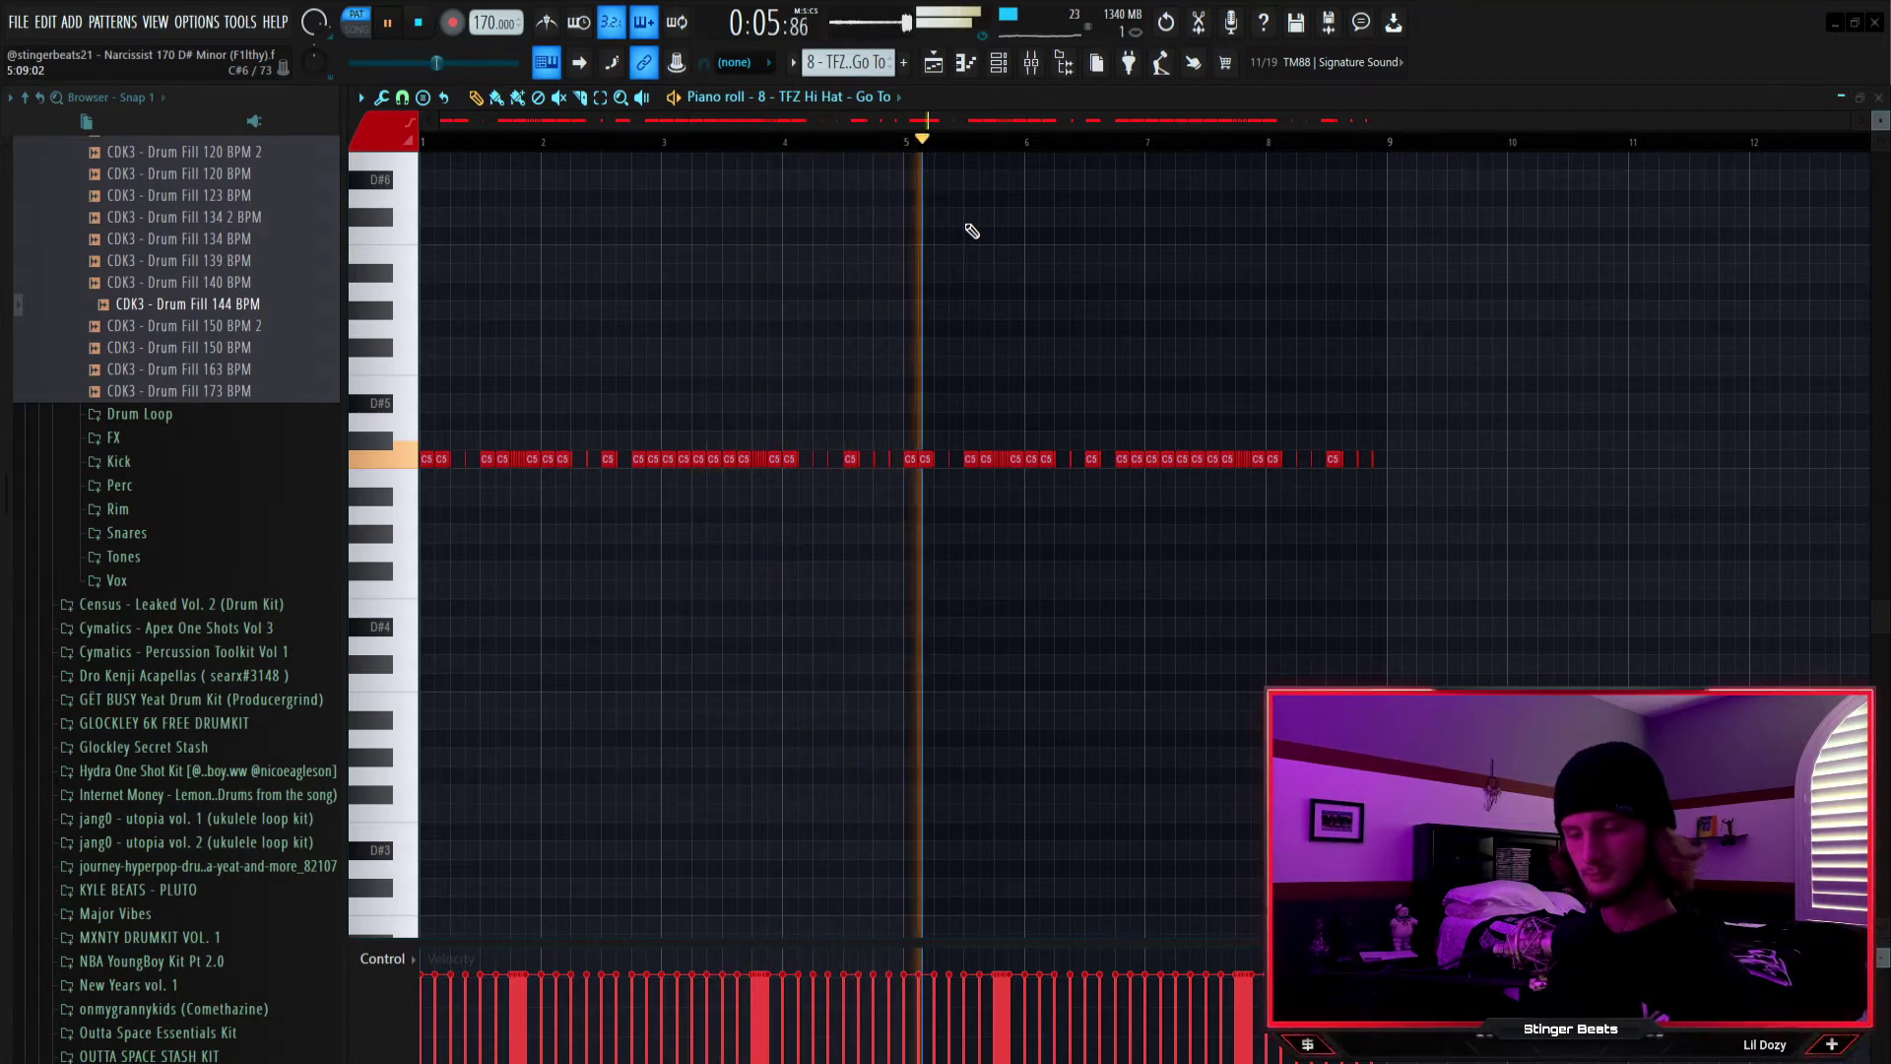
pyautogui.press('space')
pyautogui.press('F9')
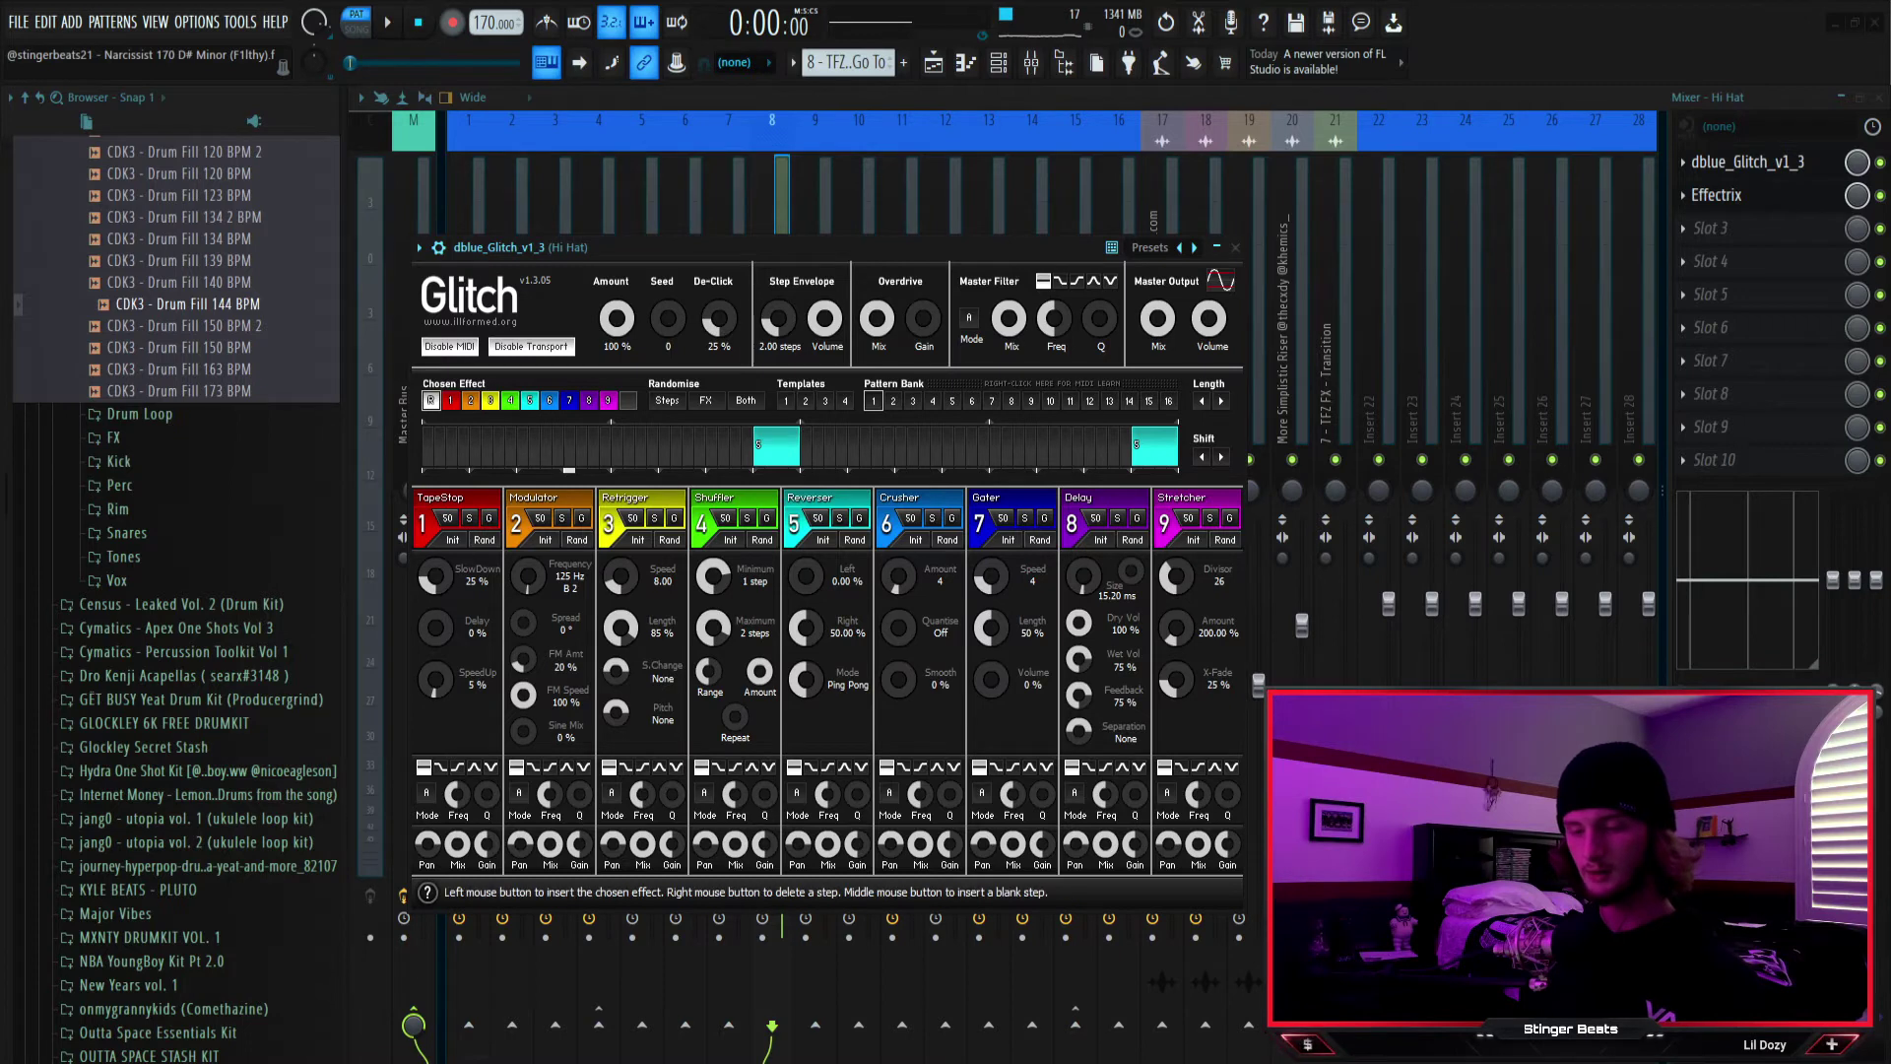
# Close the hi-hat's Glitch and Effectrix windows and go back to the arrangement playlist
pyautogui.click(1788, 174)
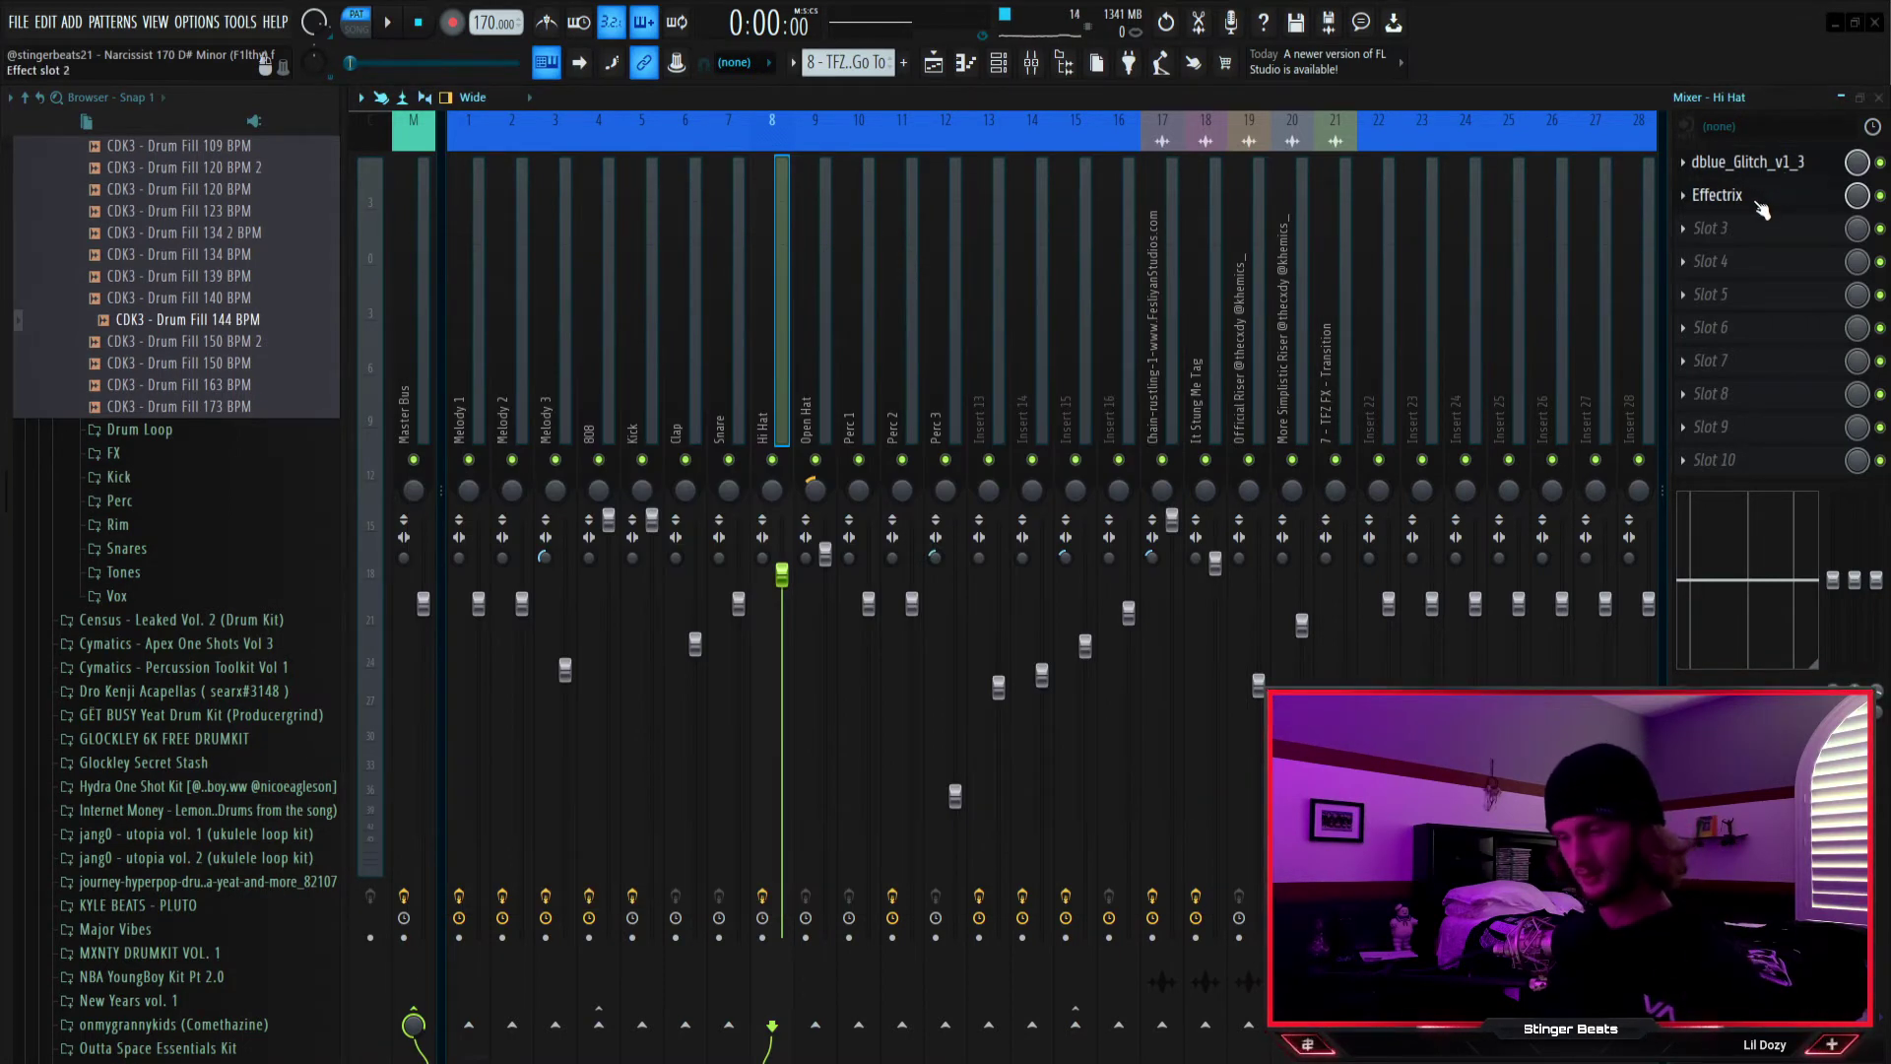
pyautogui.click(1810, 187)
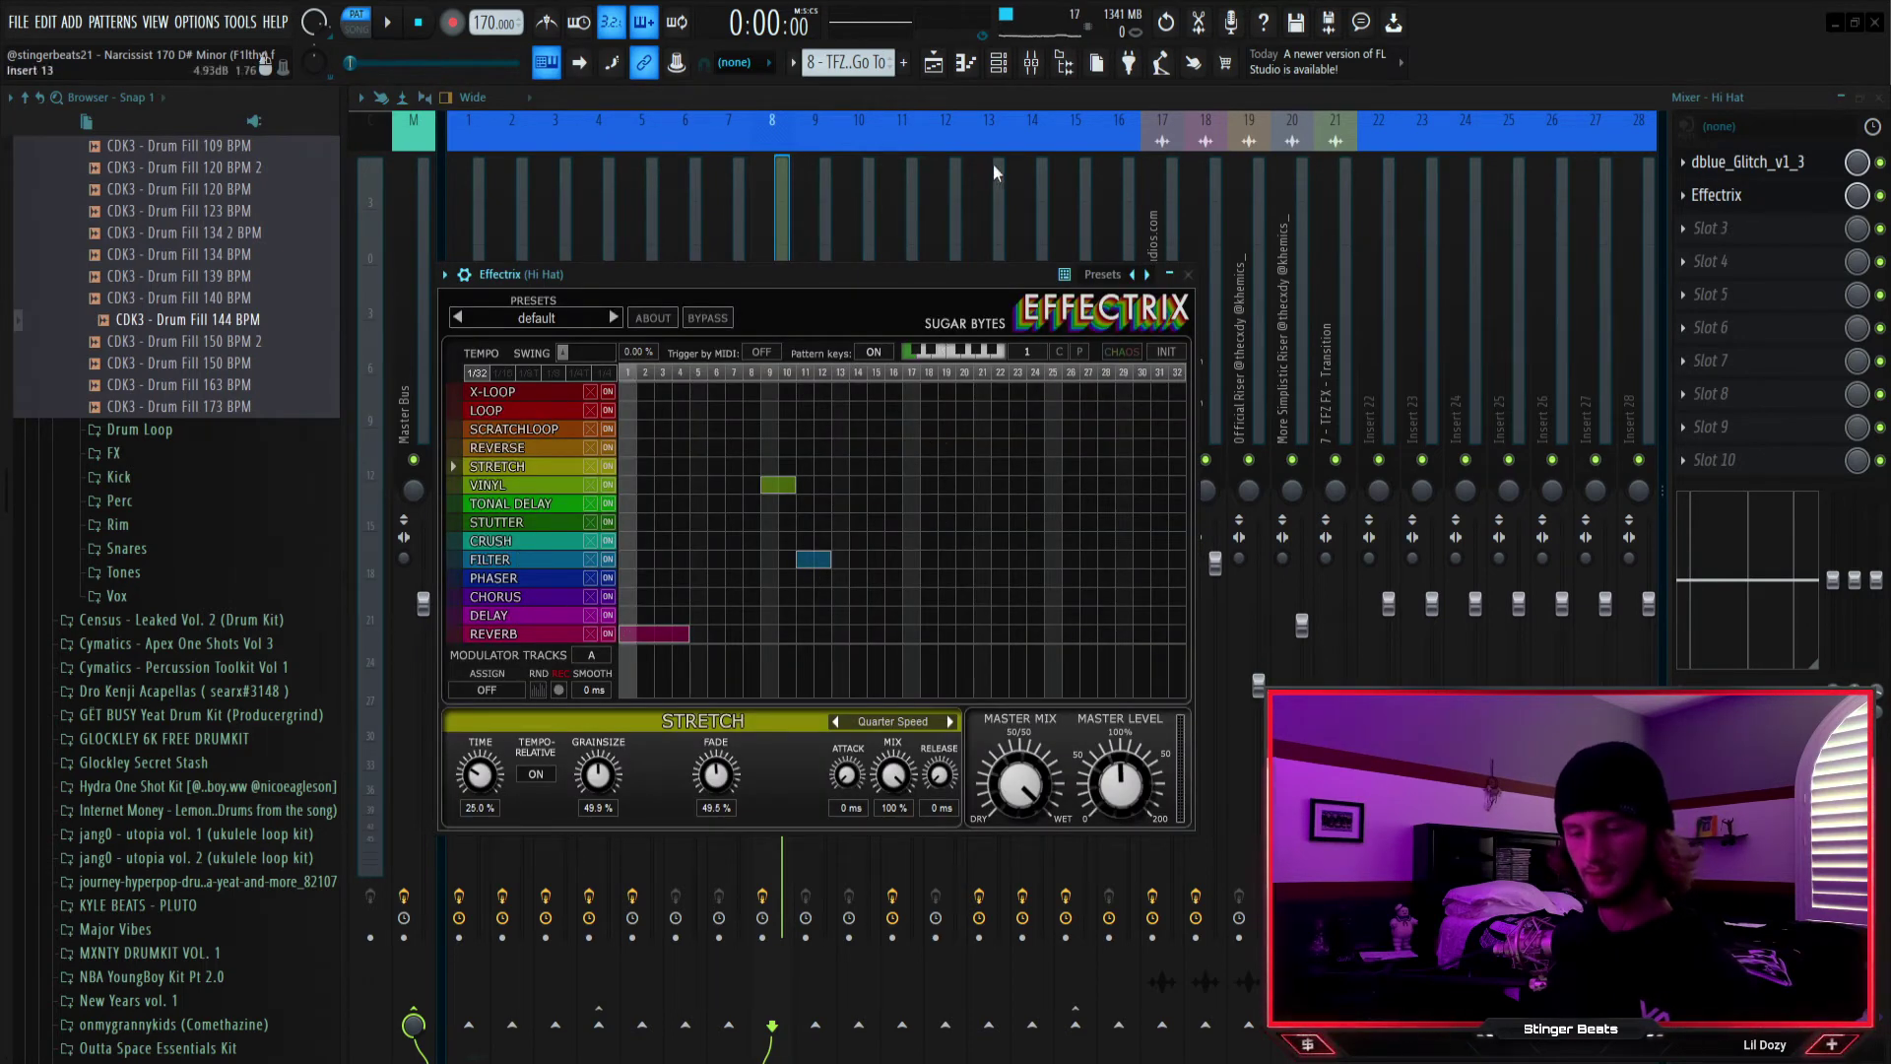
pyautogui.click(788, 227)
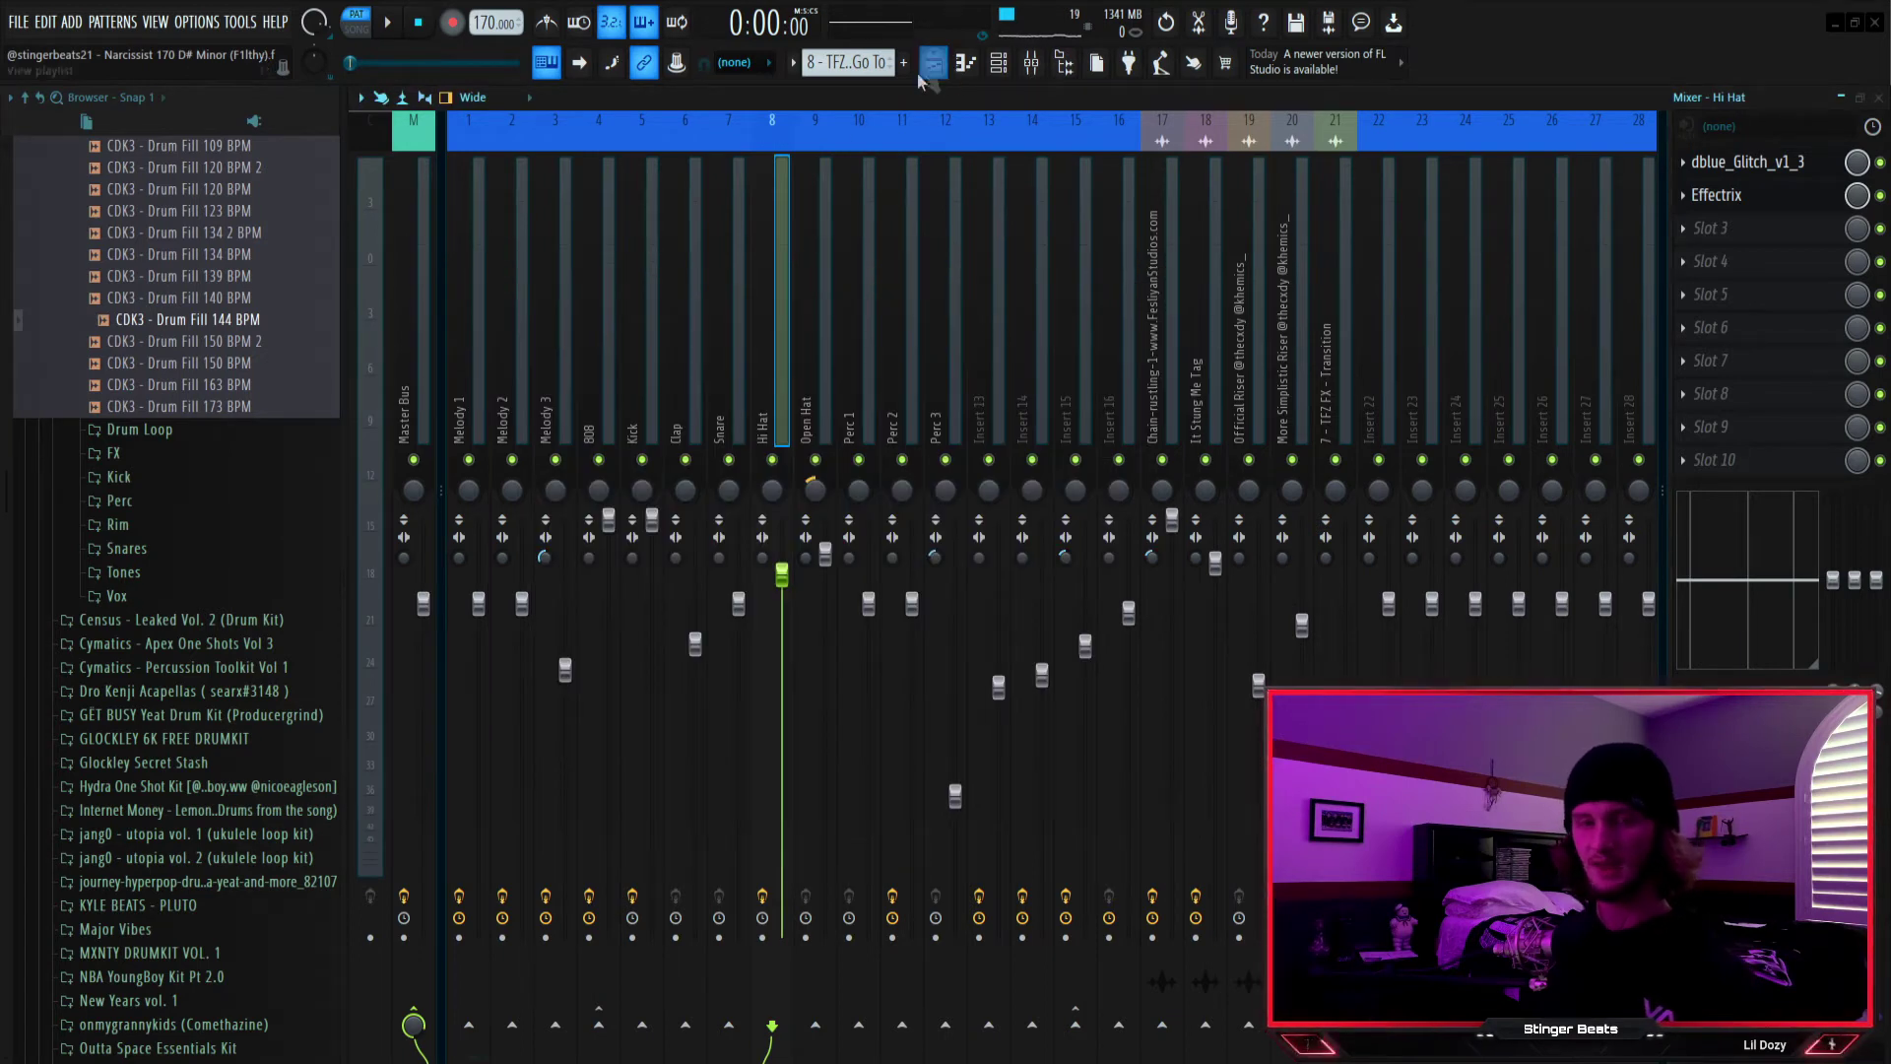
pyautogui.click(955, 64)
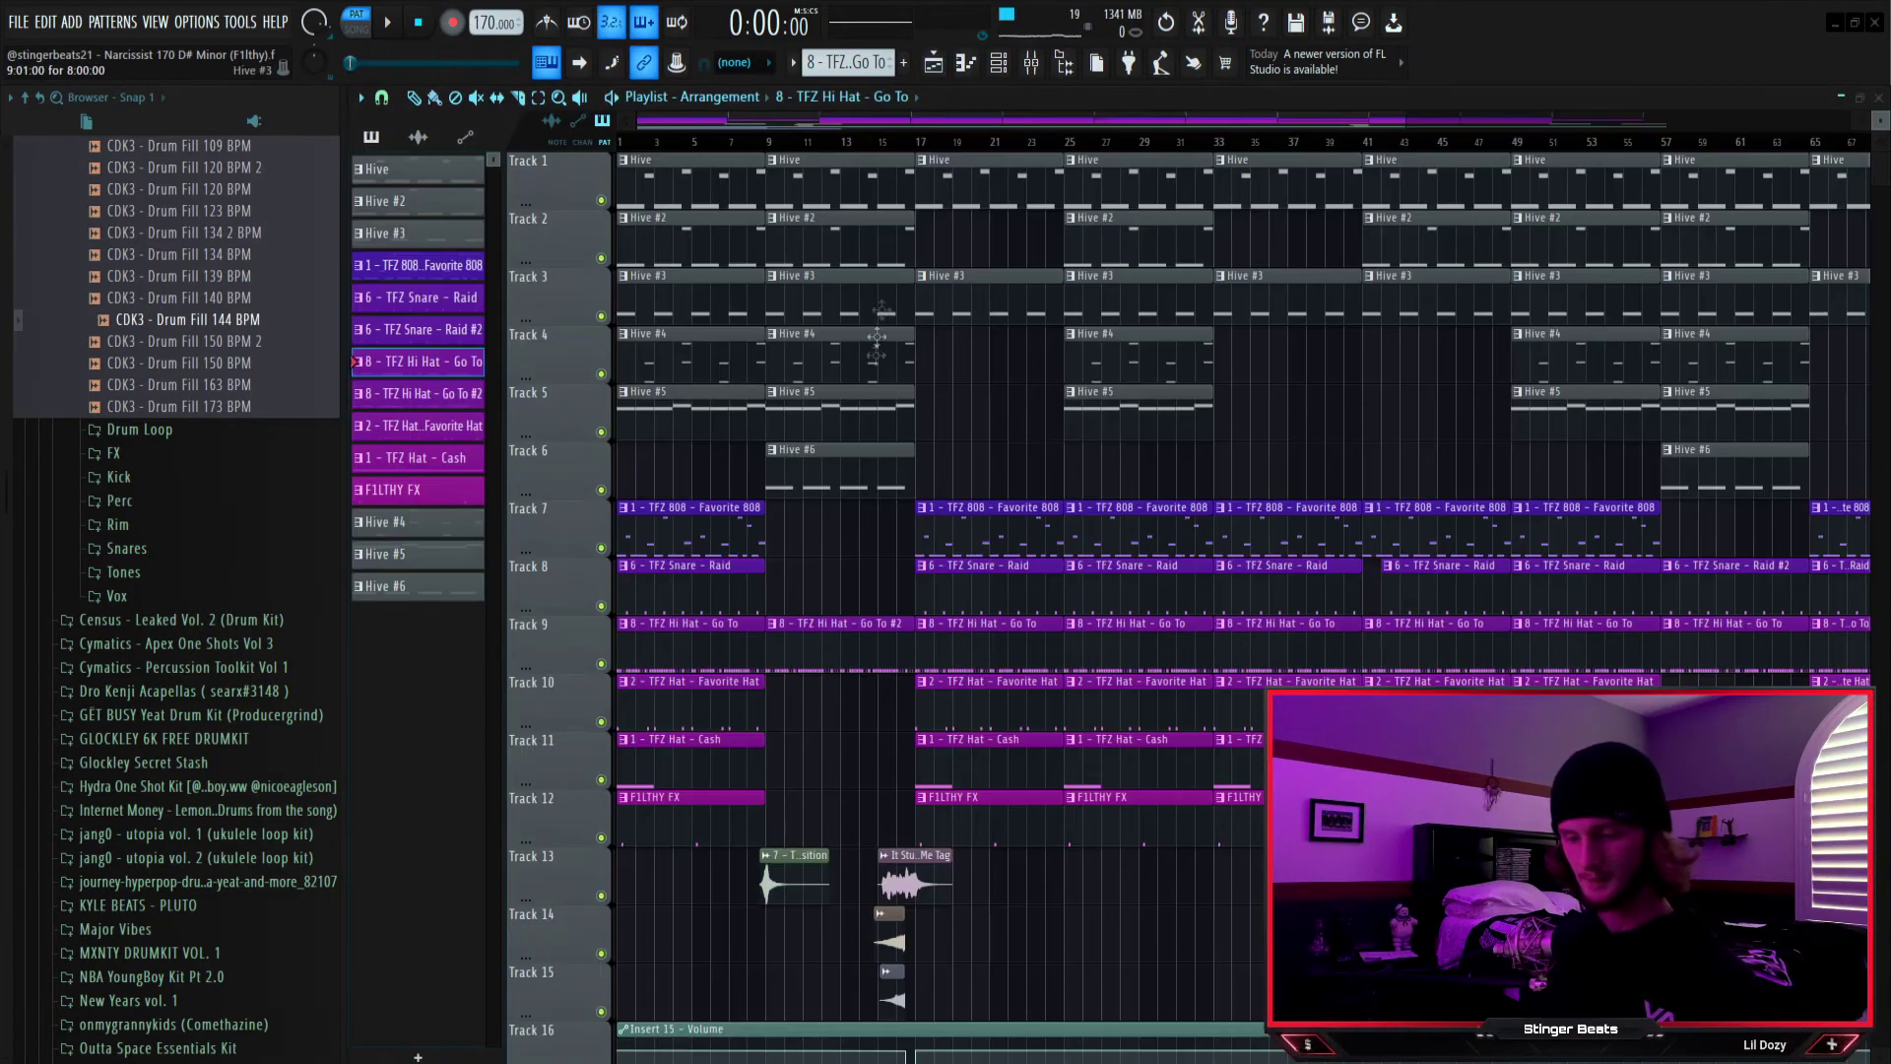
# Solo Tracks 7–11 and play from bar 17, then solo Track 12's F1LTHY FX clips and listen
pyautogui.rightClick(601, 547)
pyautogui.moveTo(601, 591); pyautogui.dragTo(601, 837)
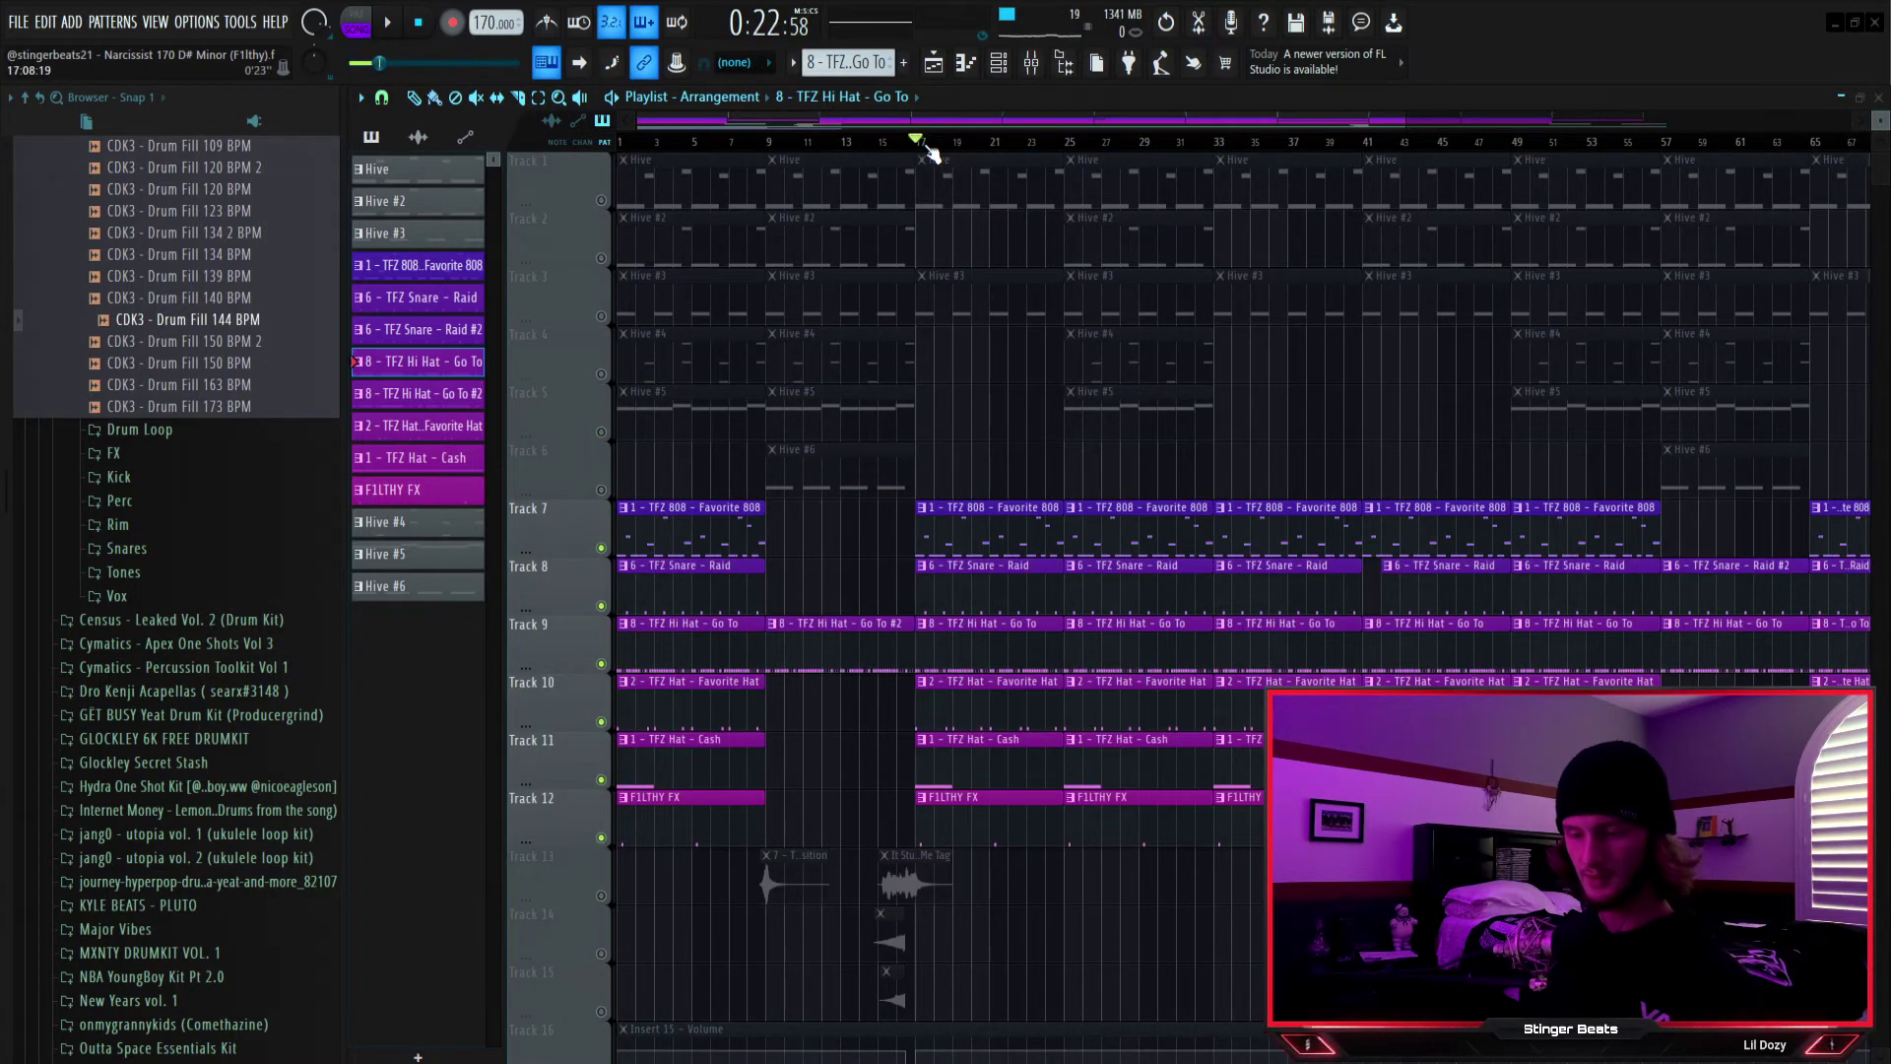
pyautogui.press('space')
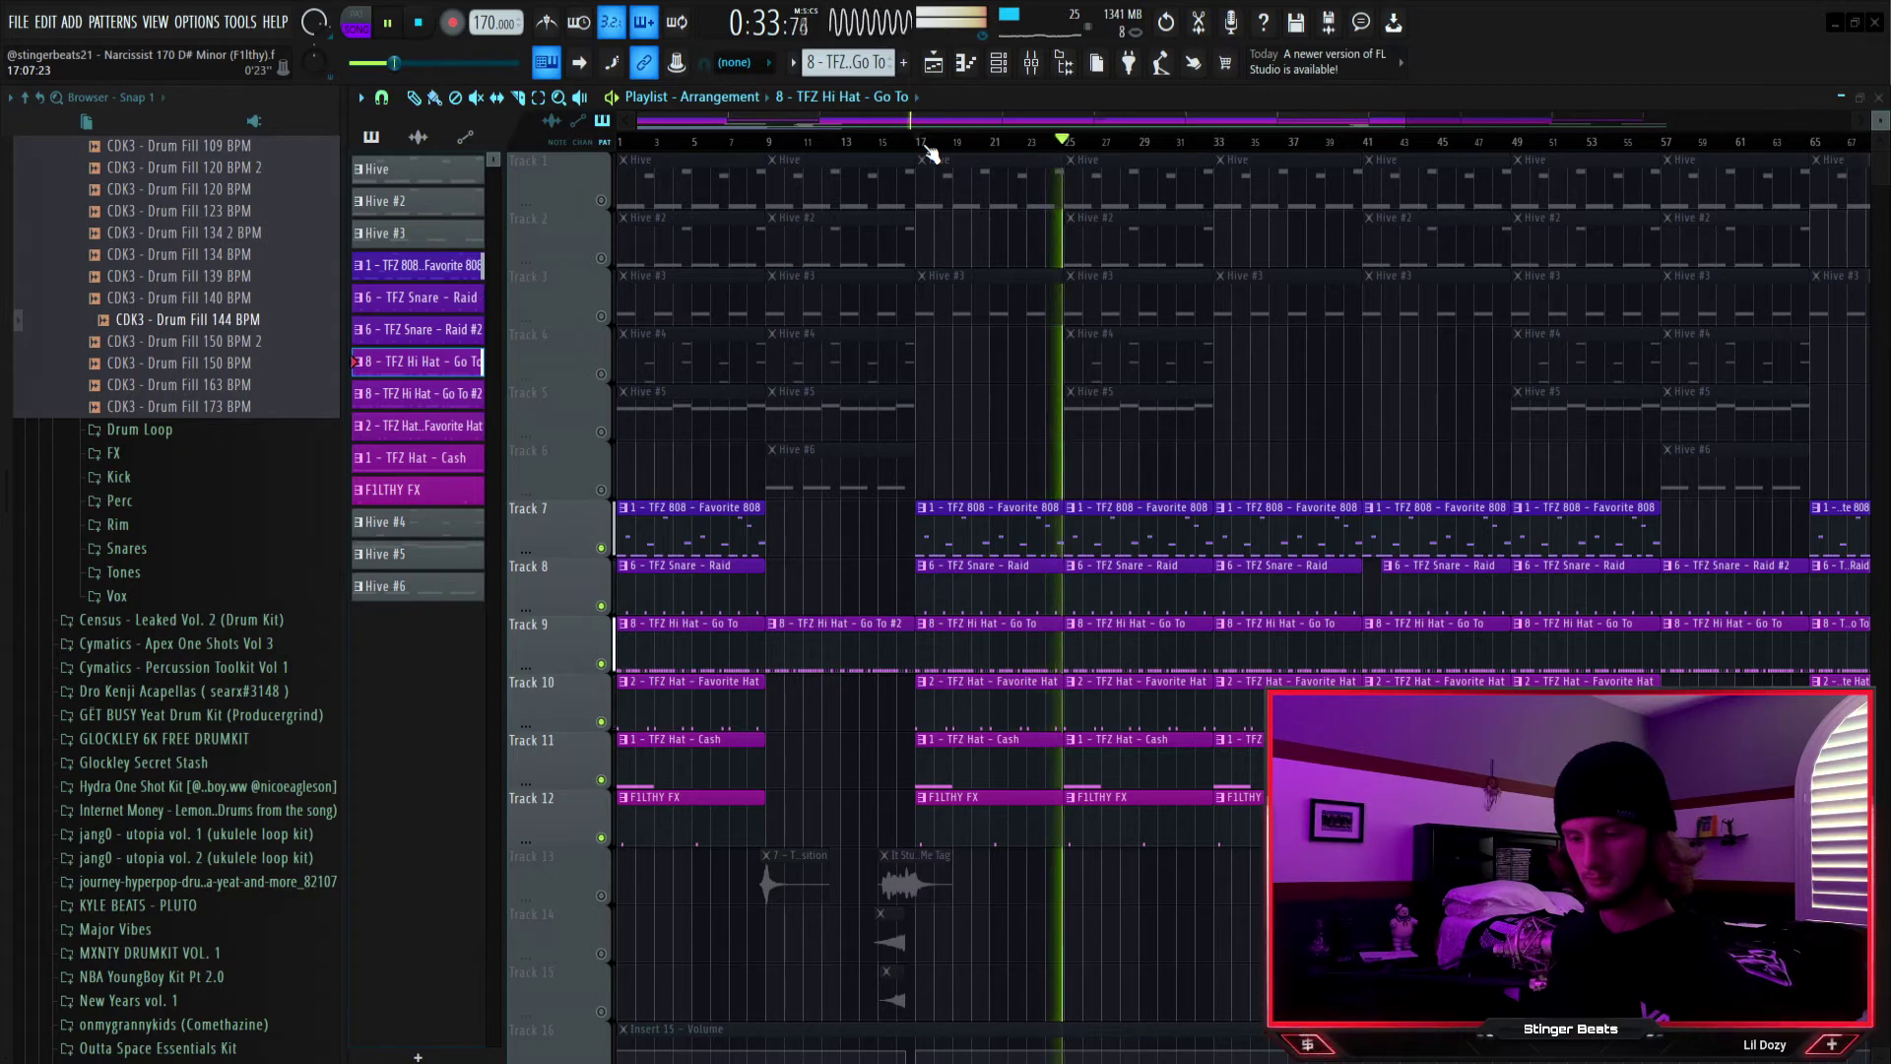
pyautogui.press('space')
pyautogui.rightClick(601, 838)
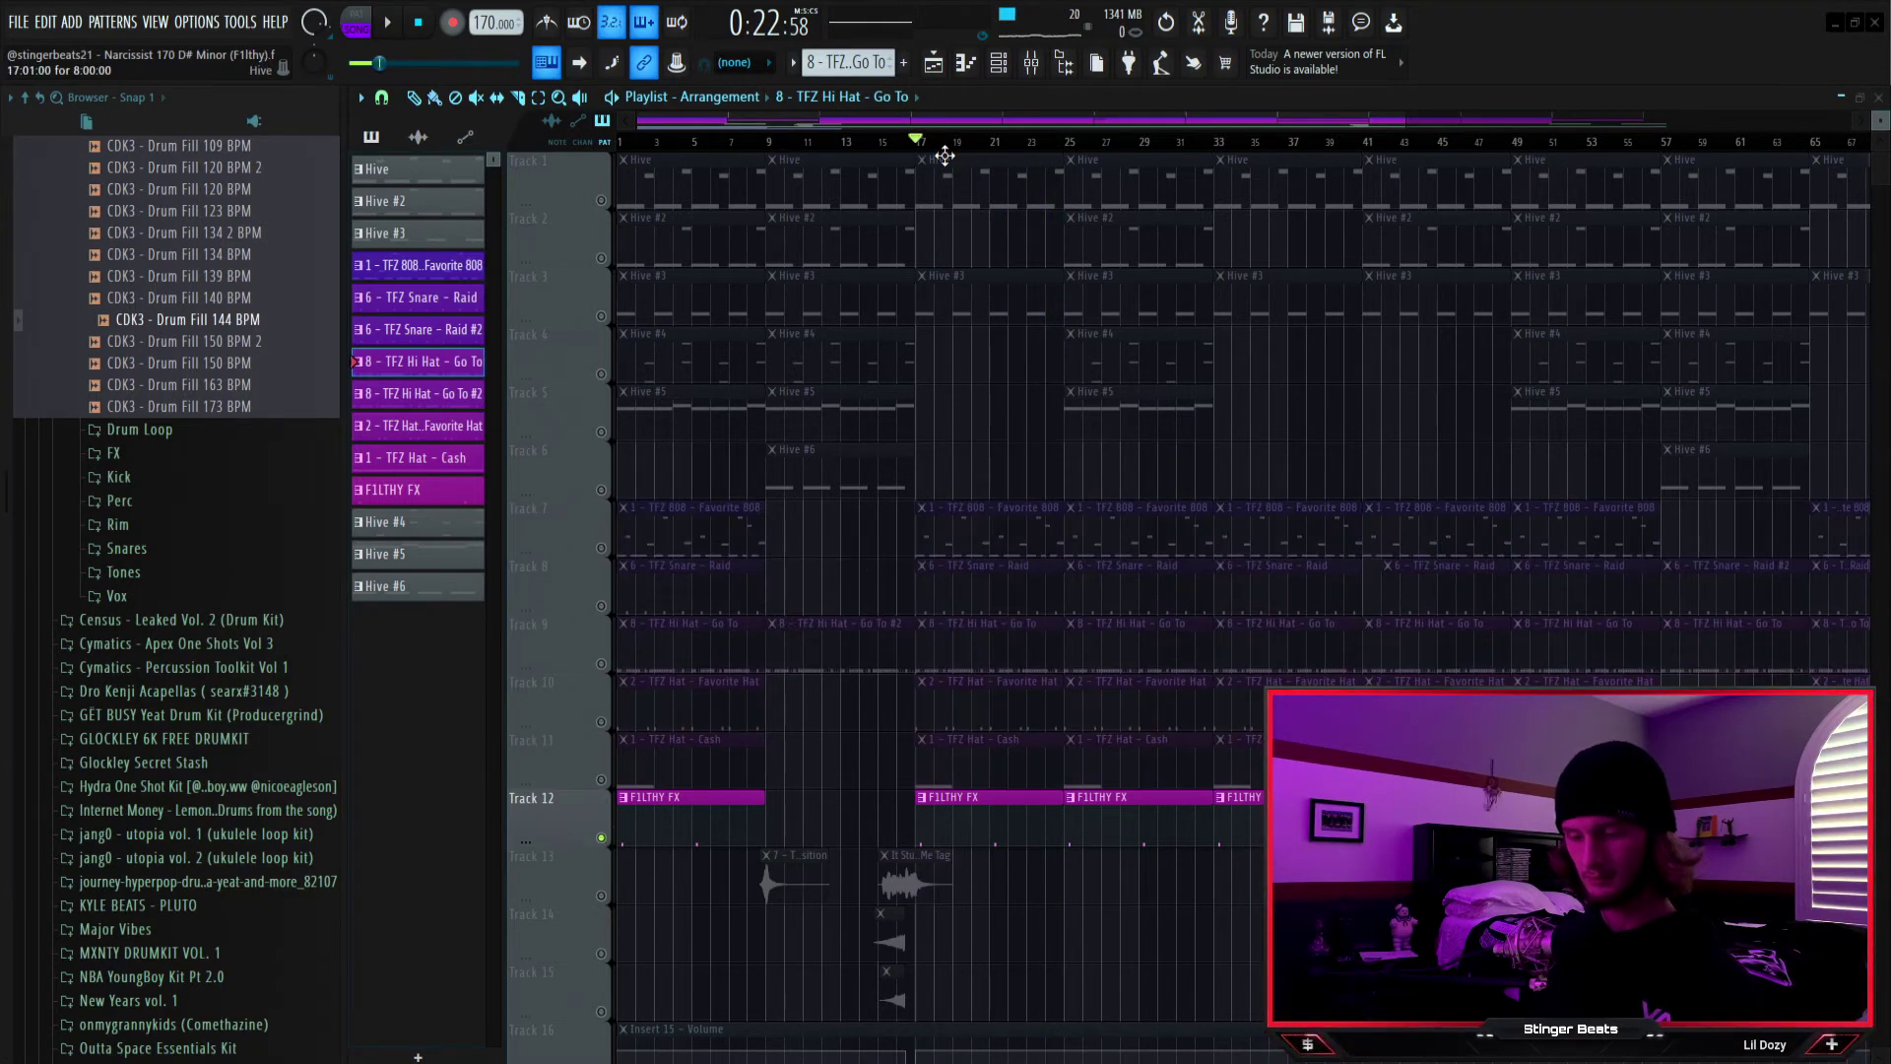
pyautogui.press('space')
pyautogui.press('space')
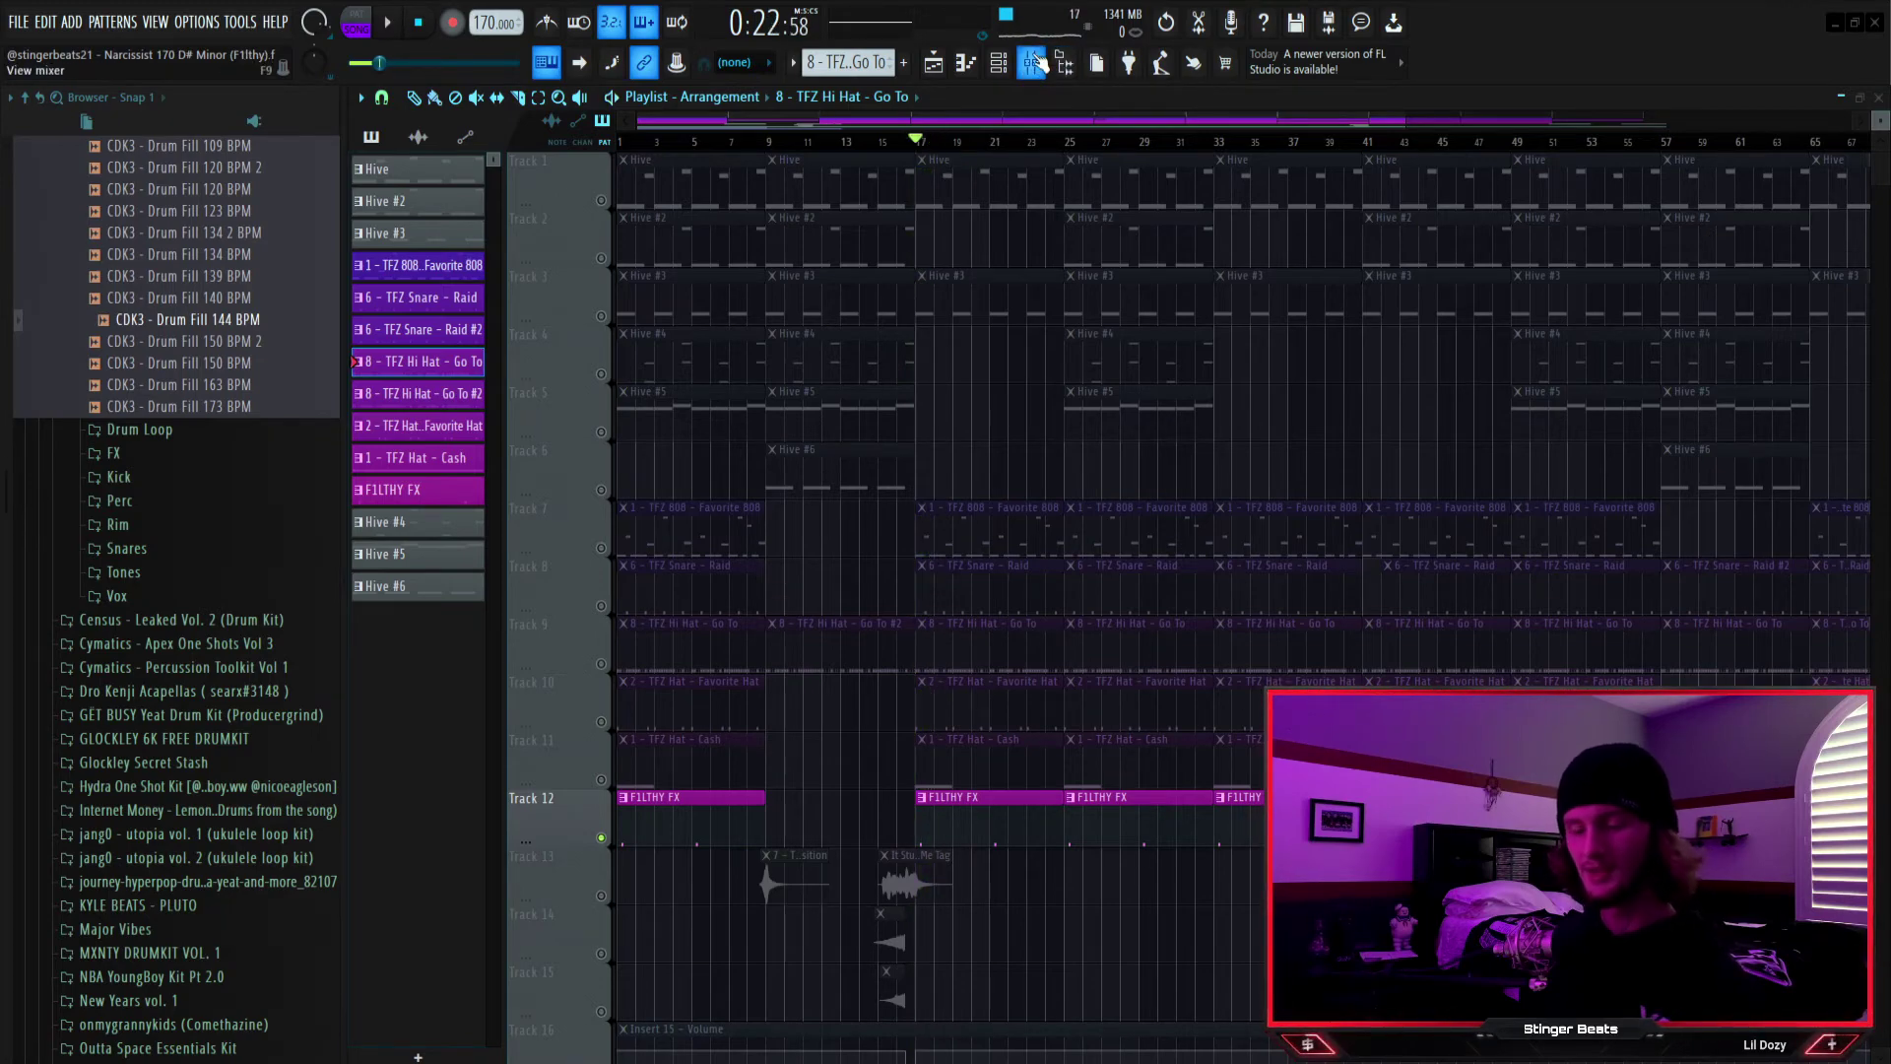
# Select the Hive clips in bars 9–16 on tracks 1–5, then show the mixer
pyautogui.click(1040, 63)
pyautogui.click(934, 63)
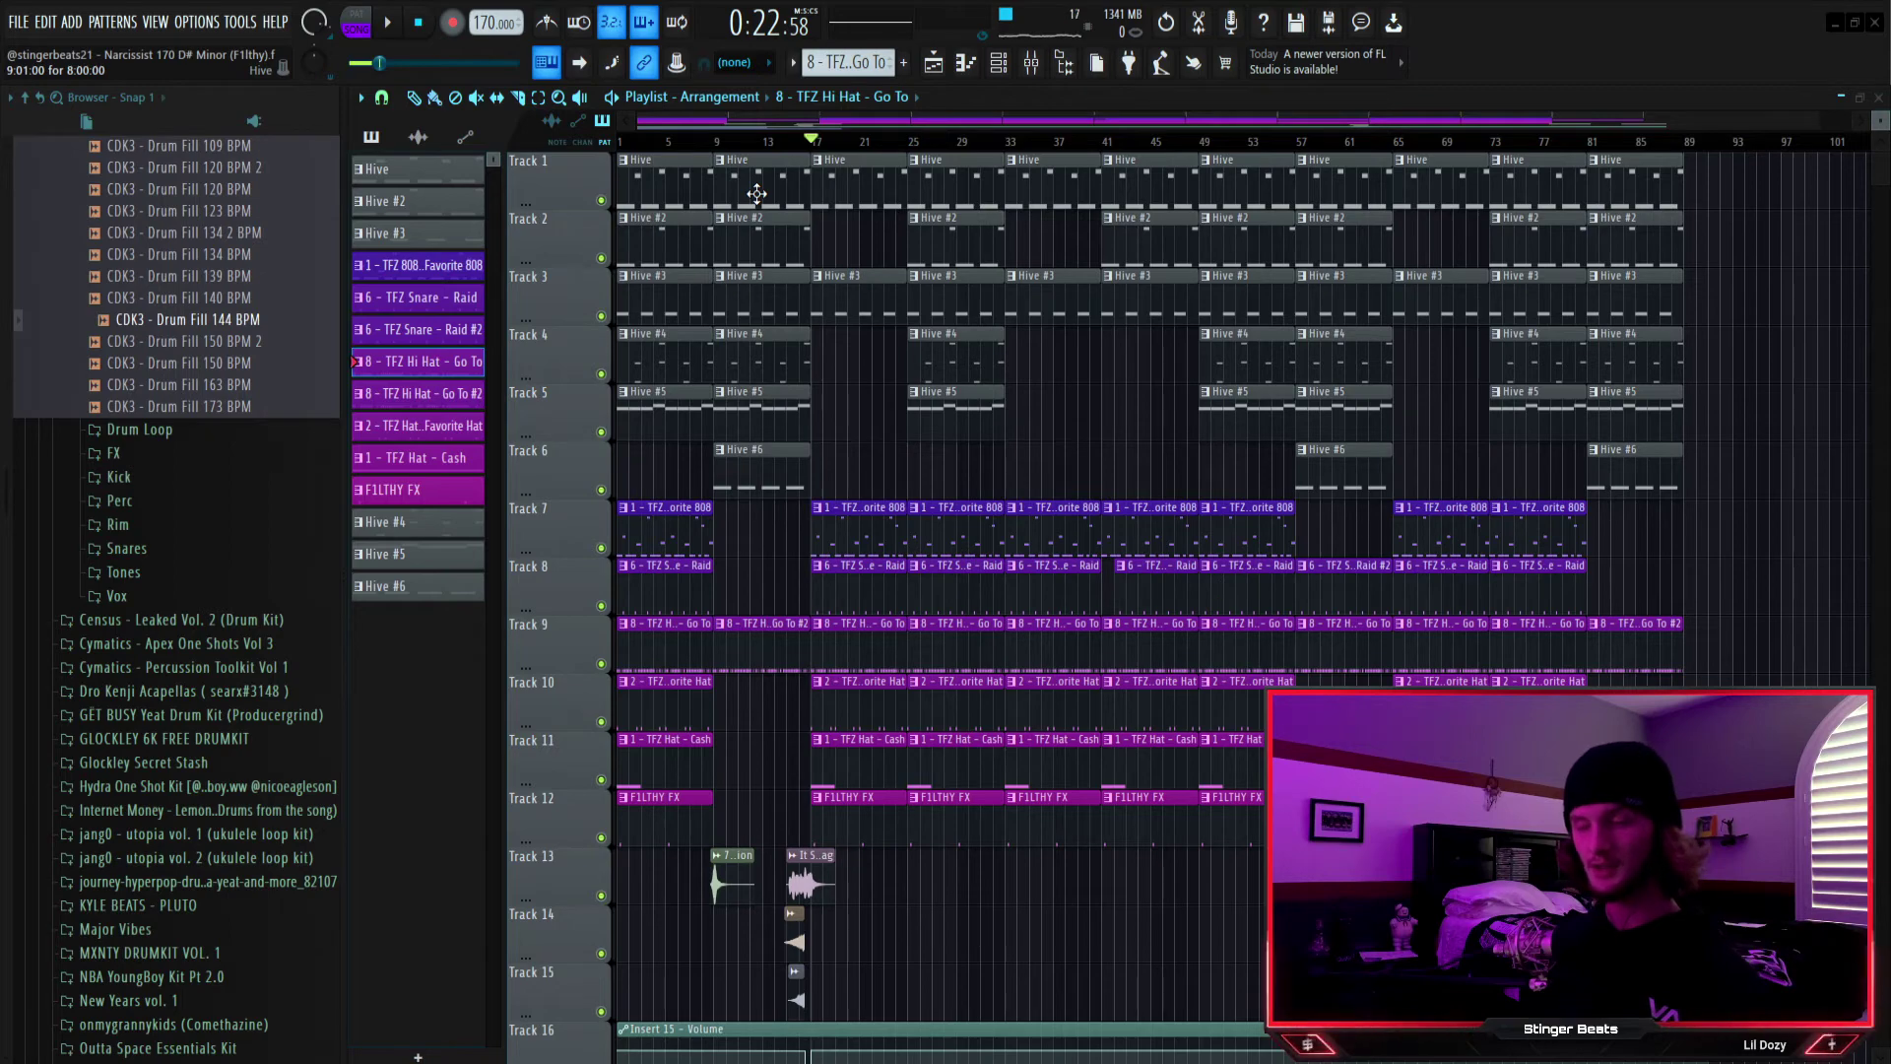
pyautogui.moveTo(757, 194); pyautogui.dragTo(798, 434)
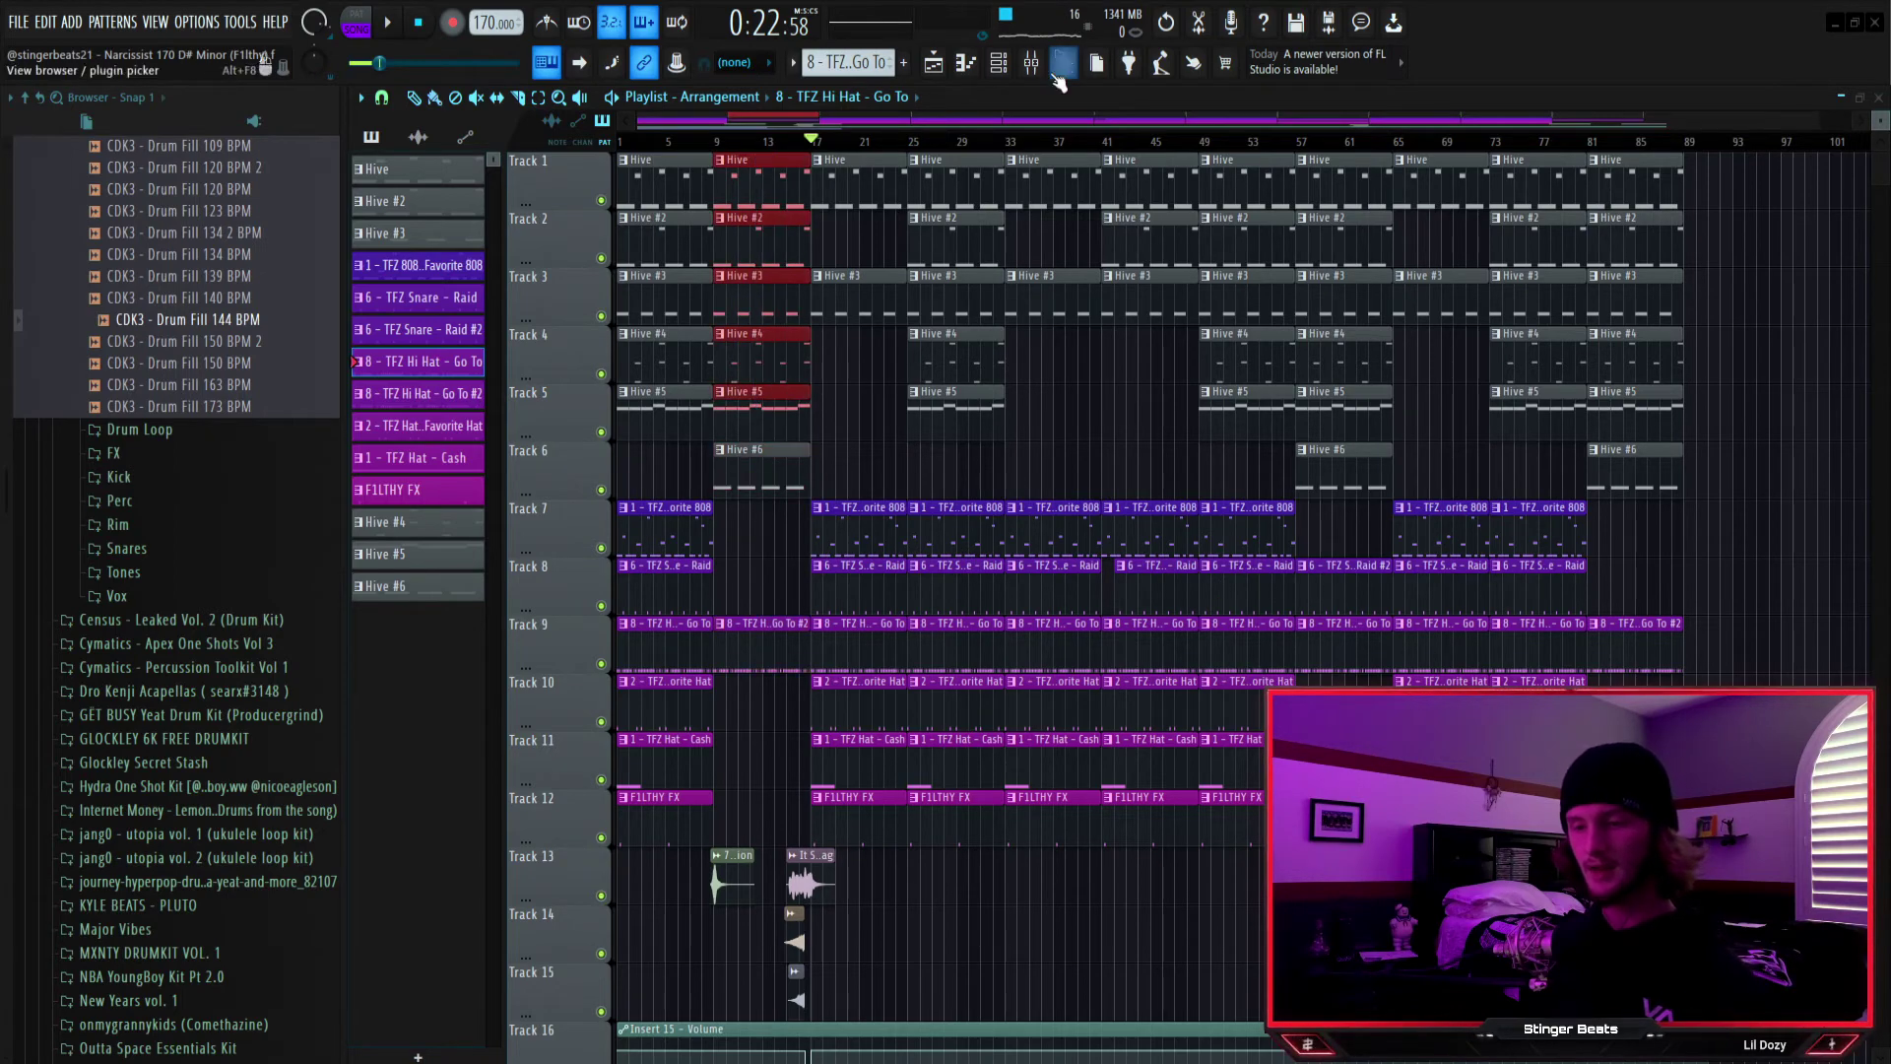
pyautogui.click(1030, 63)
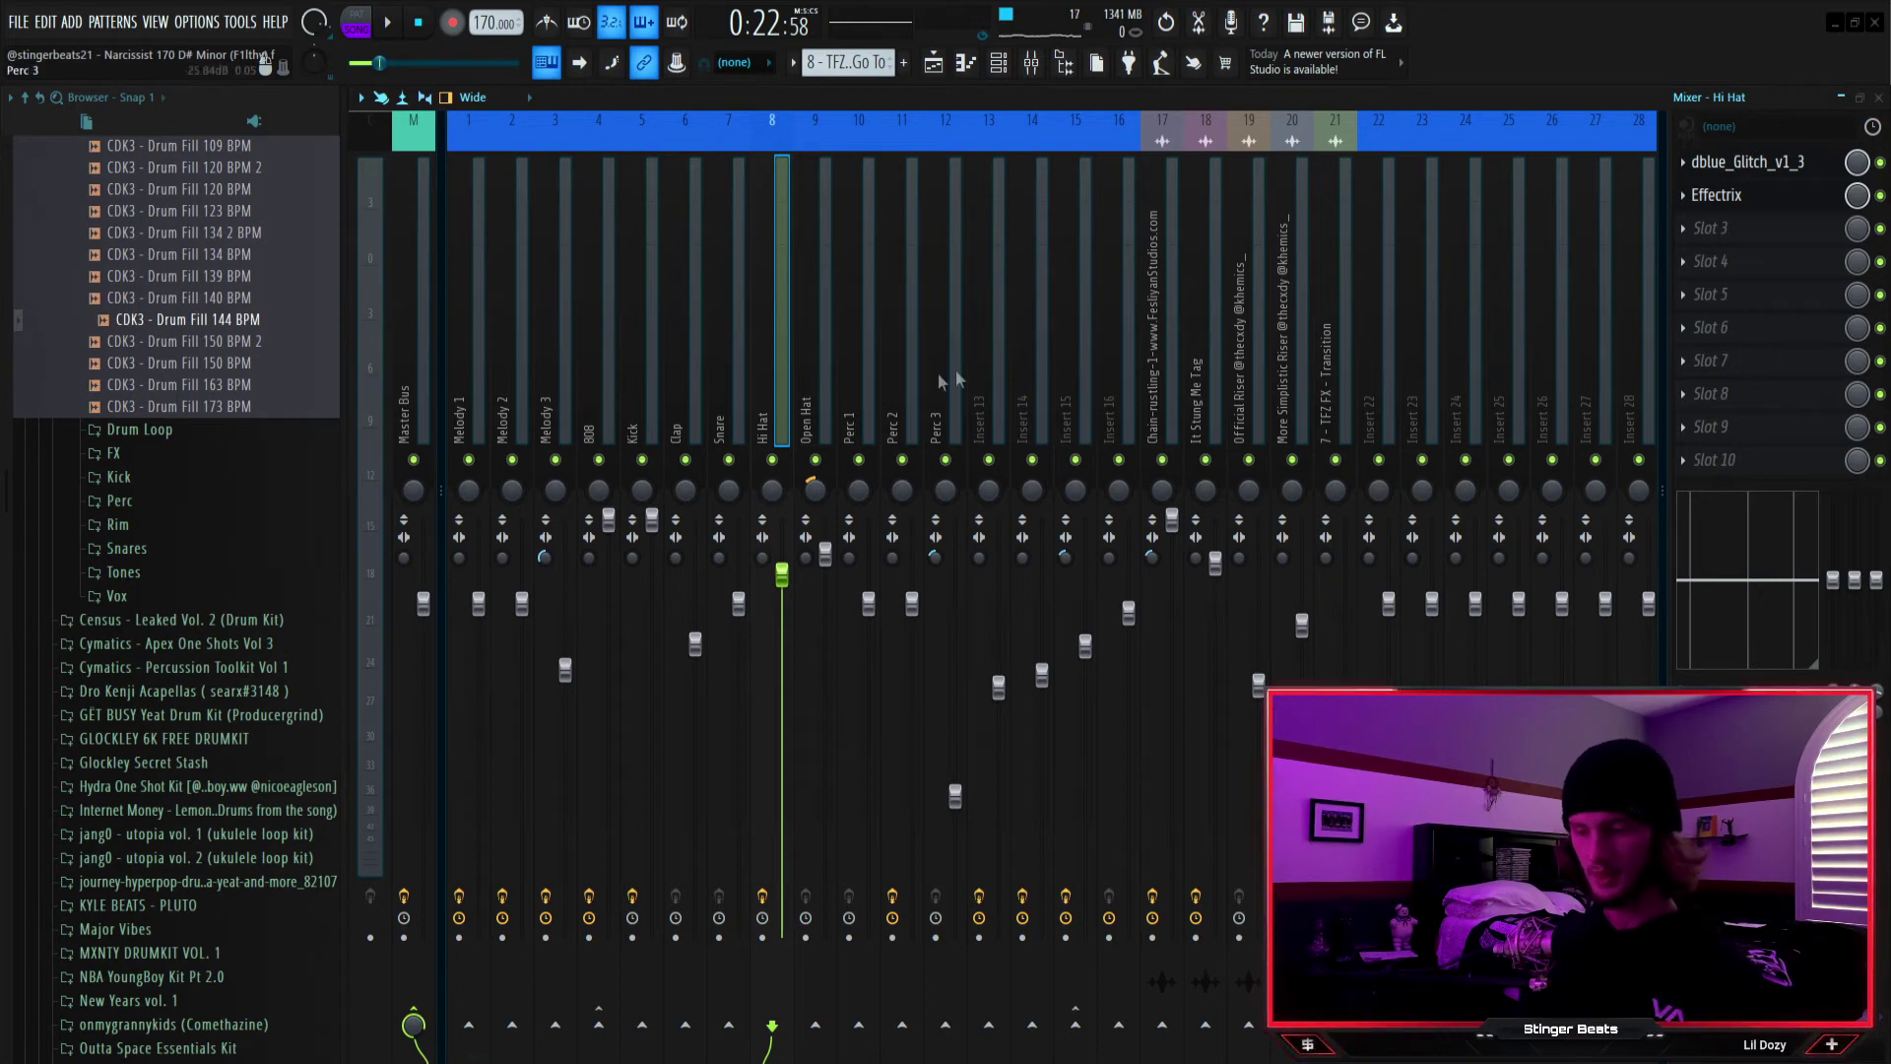
# Select mixer Insert 15 and bypass its OTT effect
pyautogui.click(1052, 359)
pyautogui.click(1076, 358)
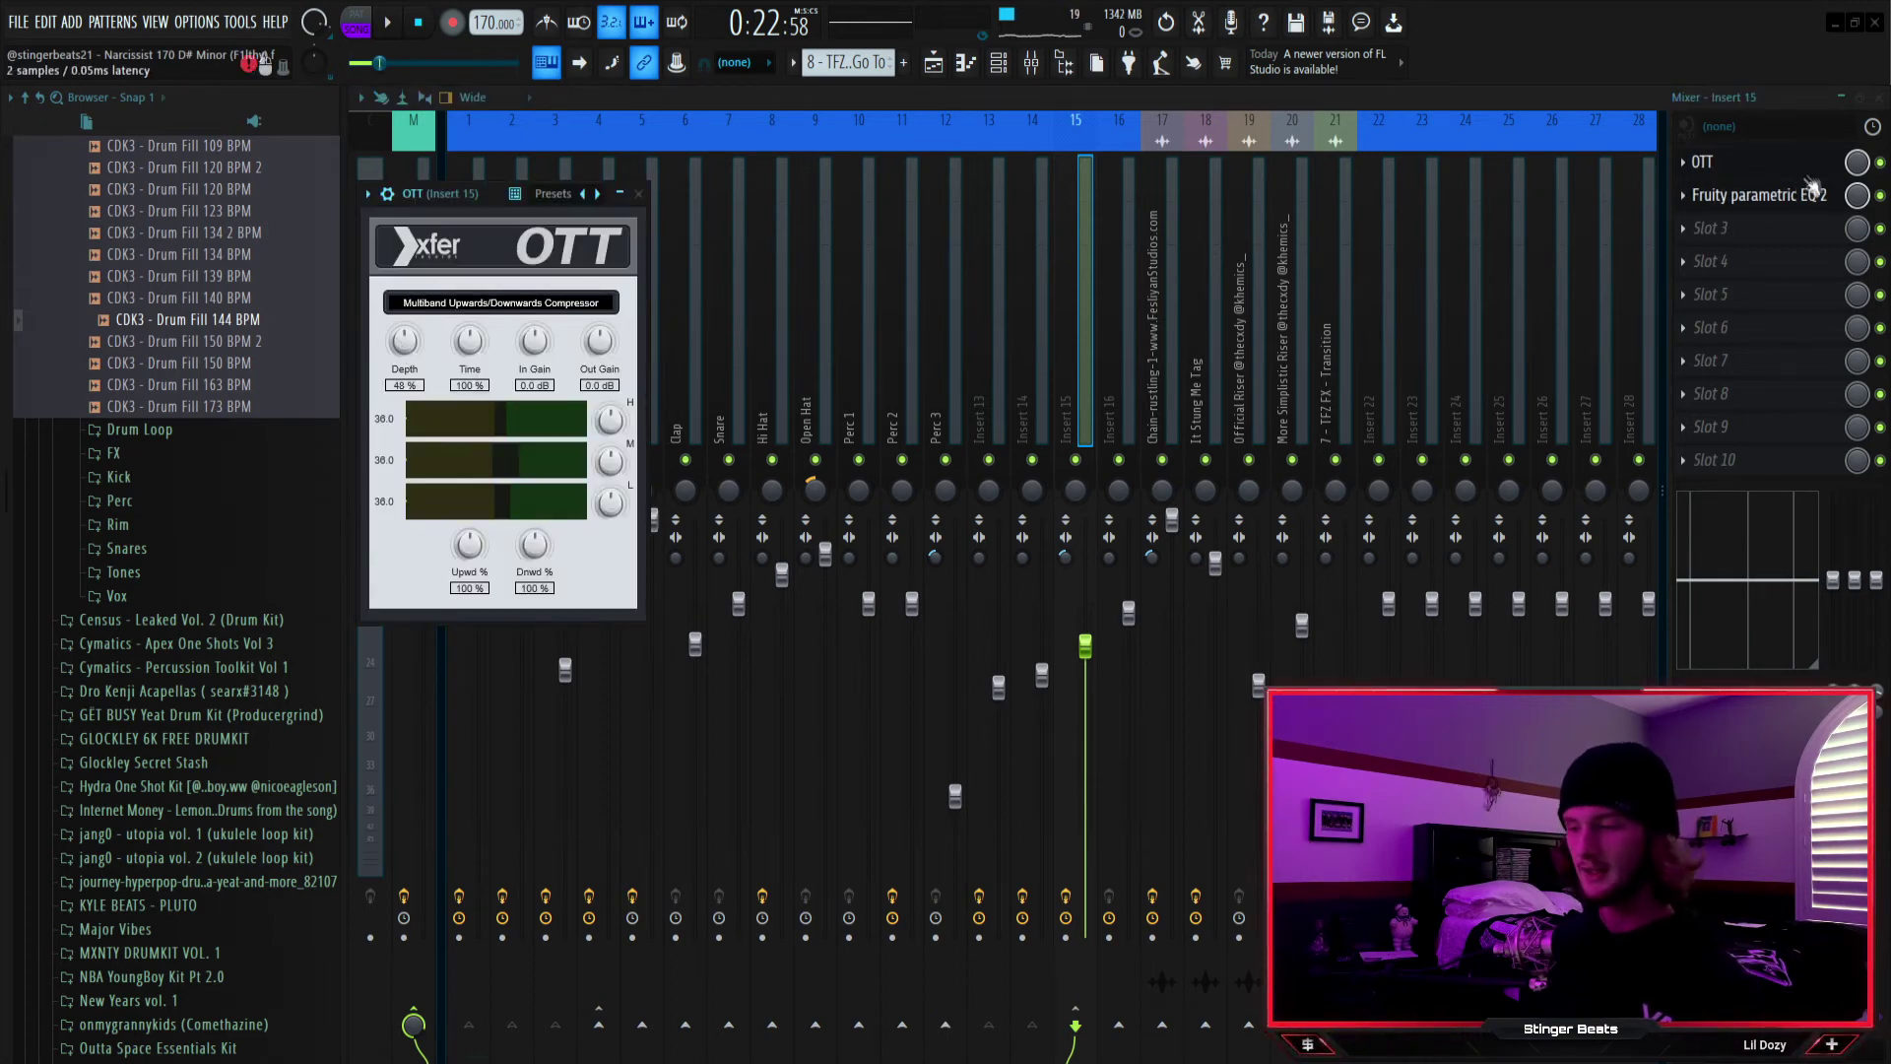
pyautogui.click(1880, 164)
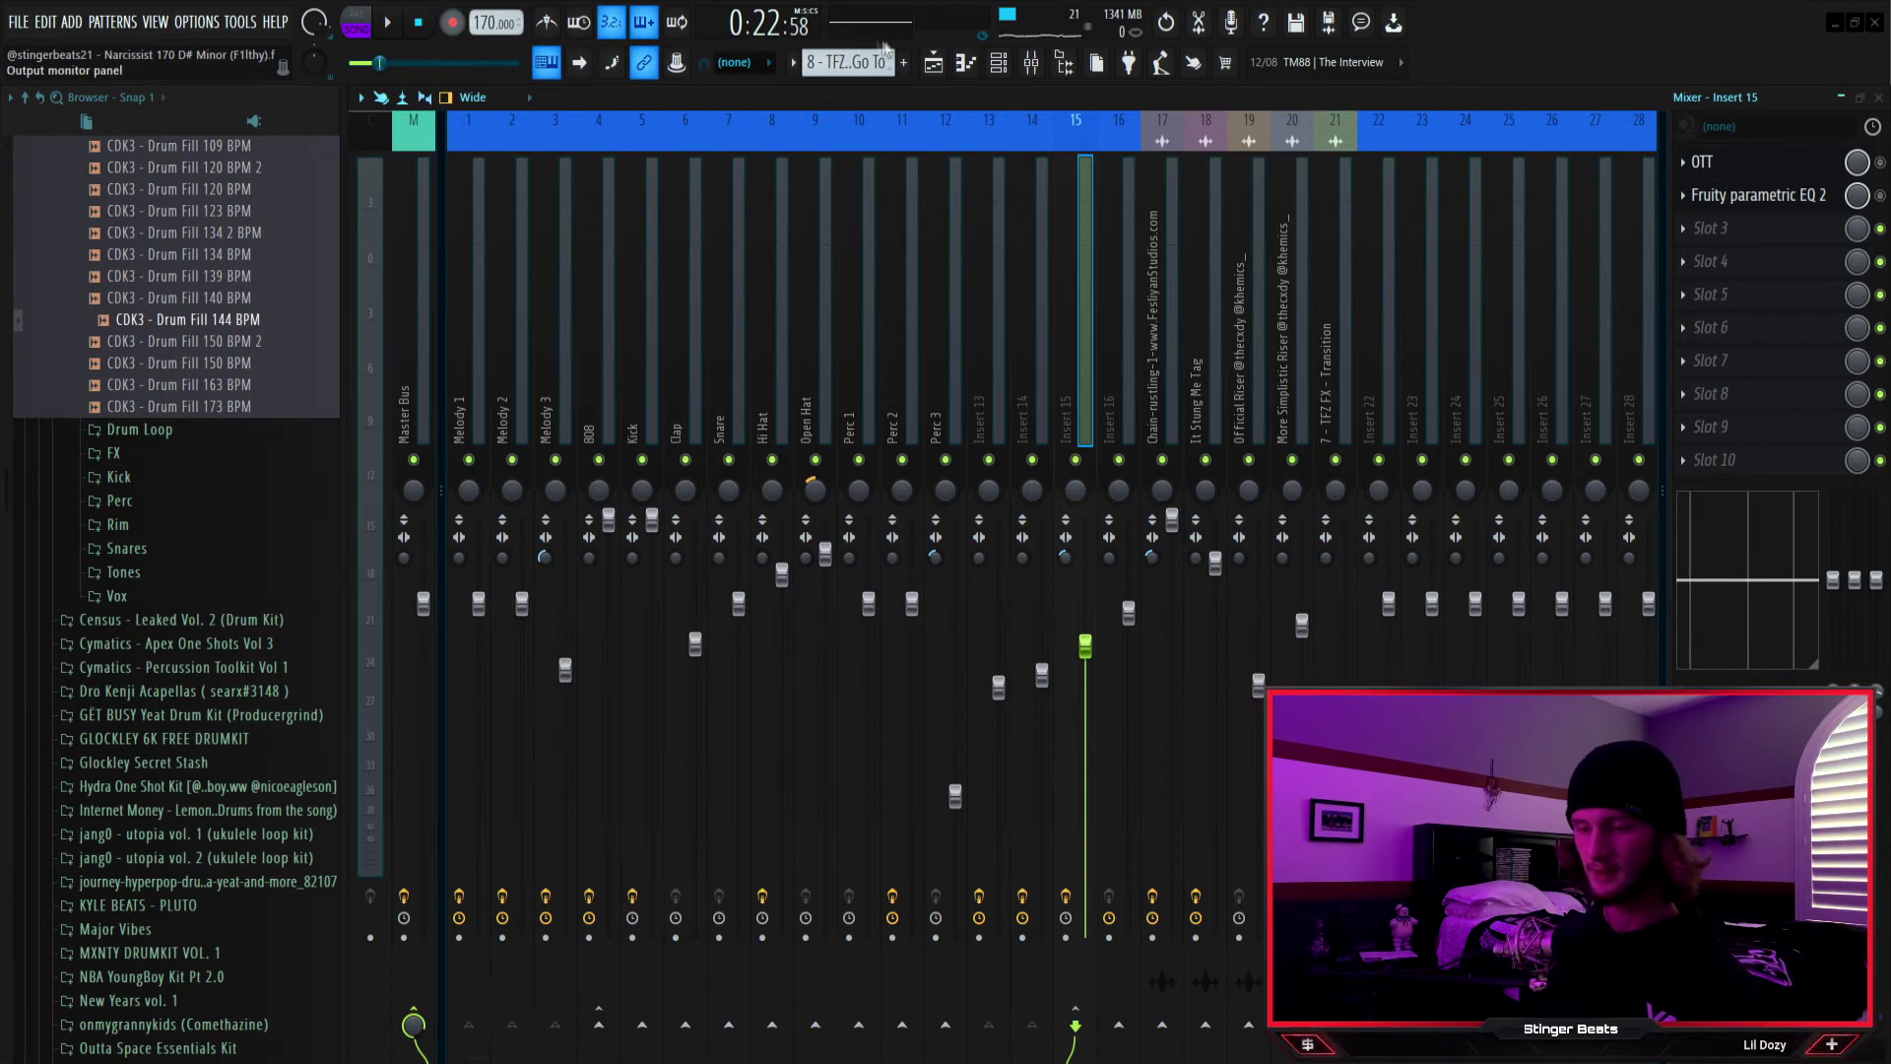
# Play from 0:11 twice to compare the sound without OTT, then return to the playlist
pyautogui.click(933, 62)
pyautogui.press('F9')
pyautogui.press('space')
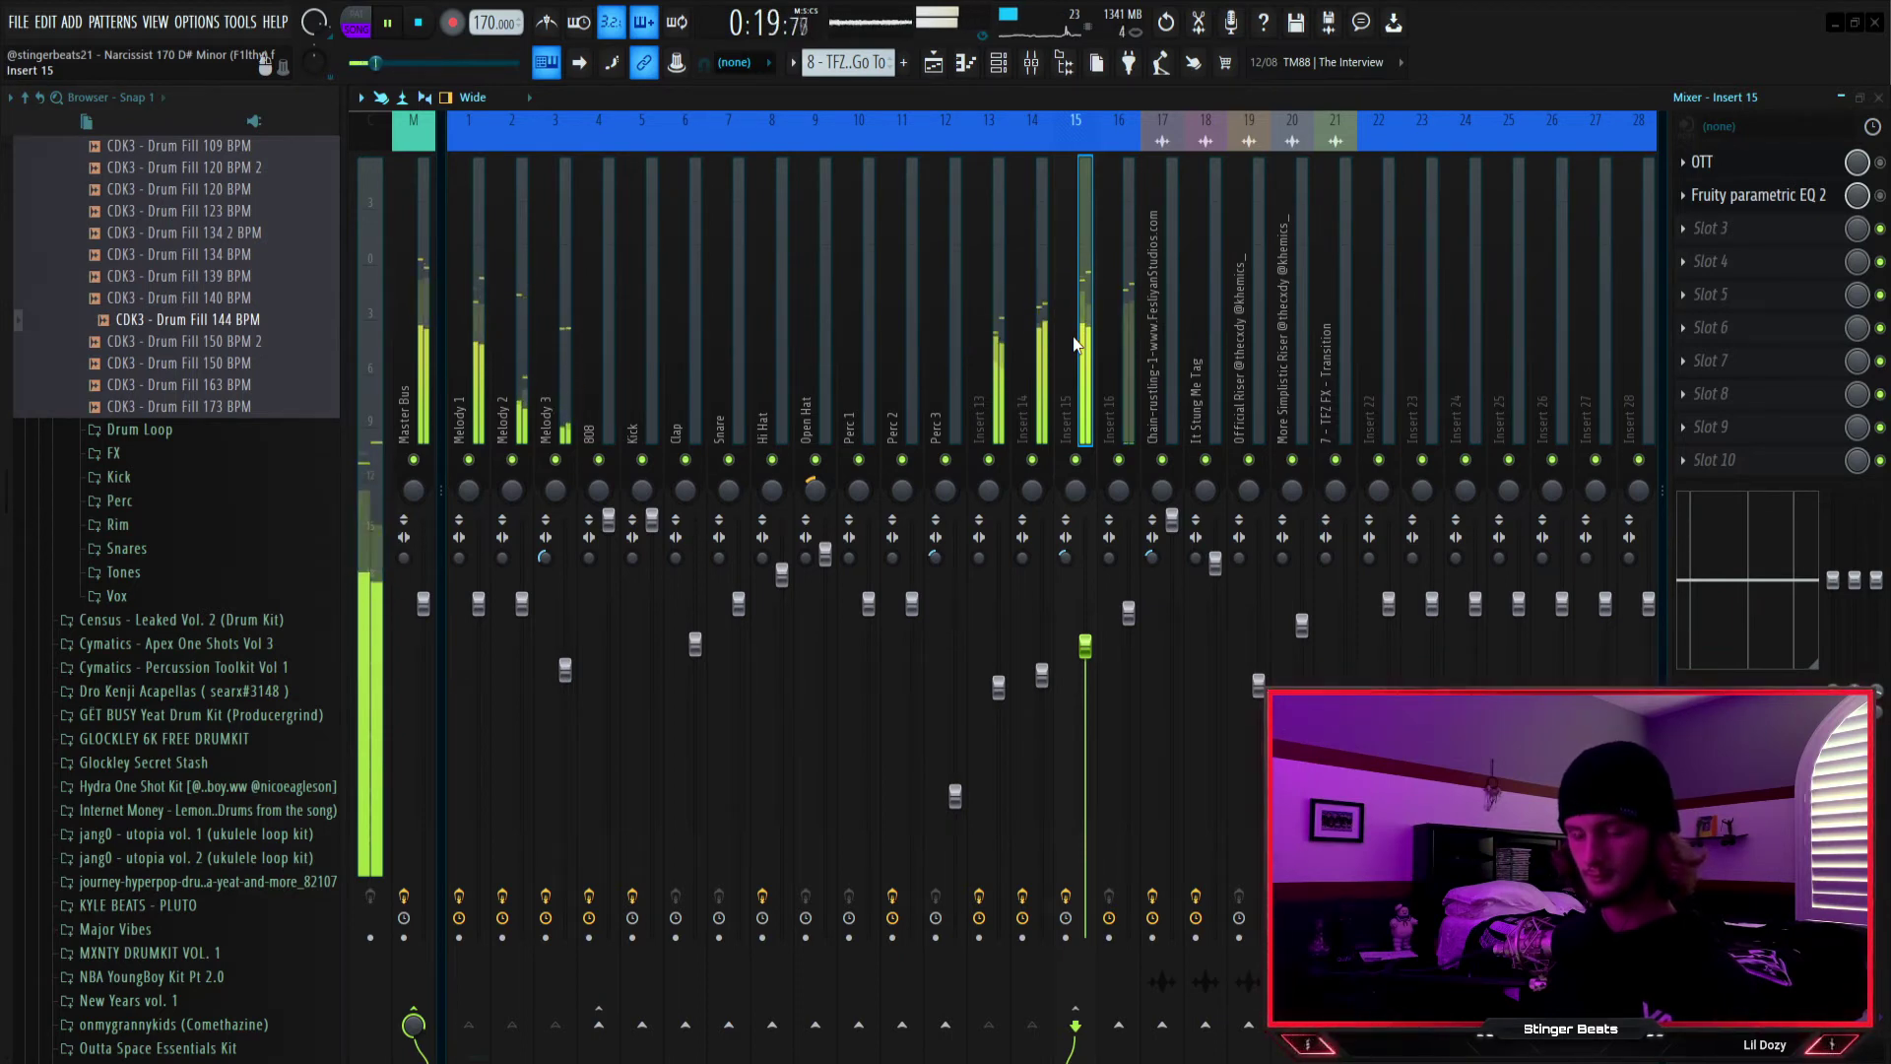
pyautogui.press('space')
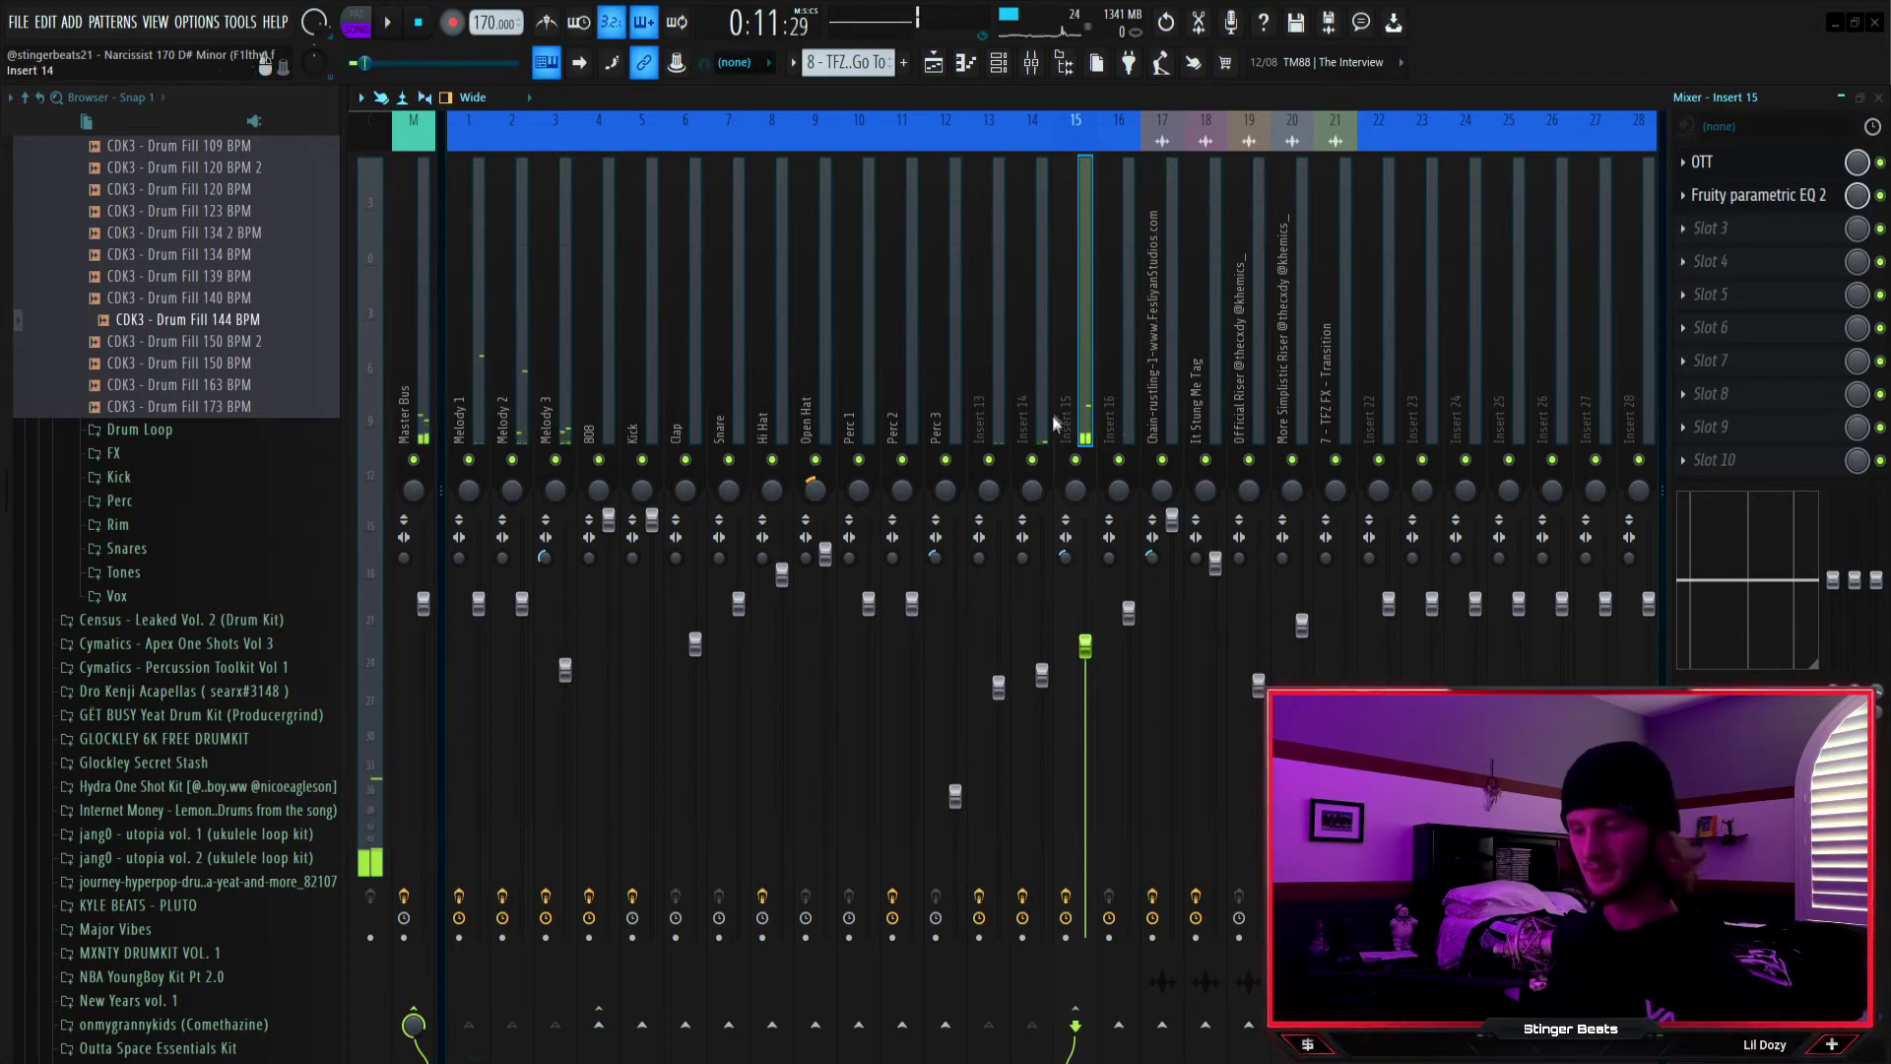
pyautogui.press('space')
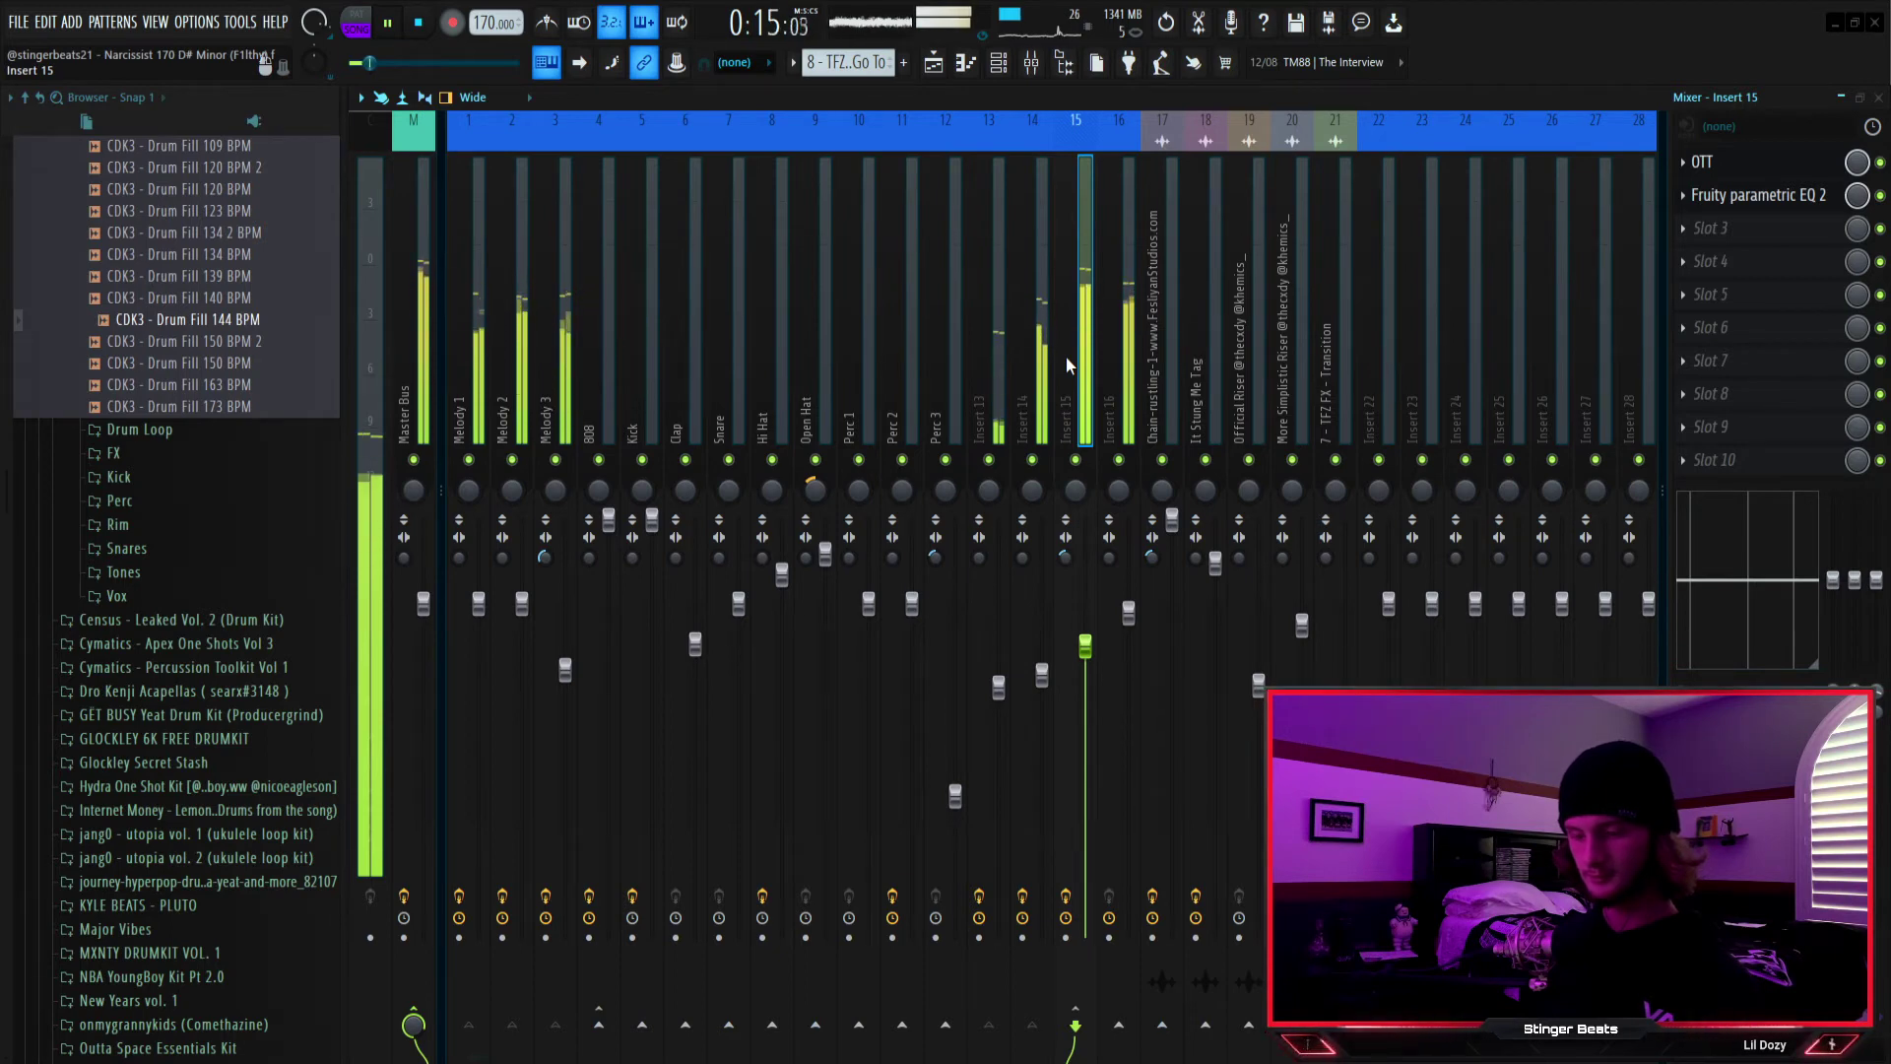
pyautogui.press('space')
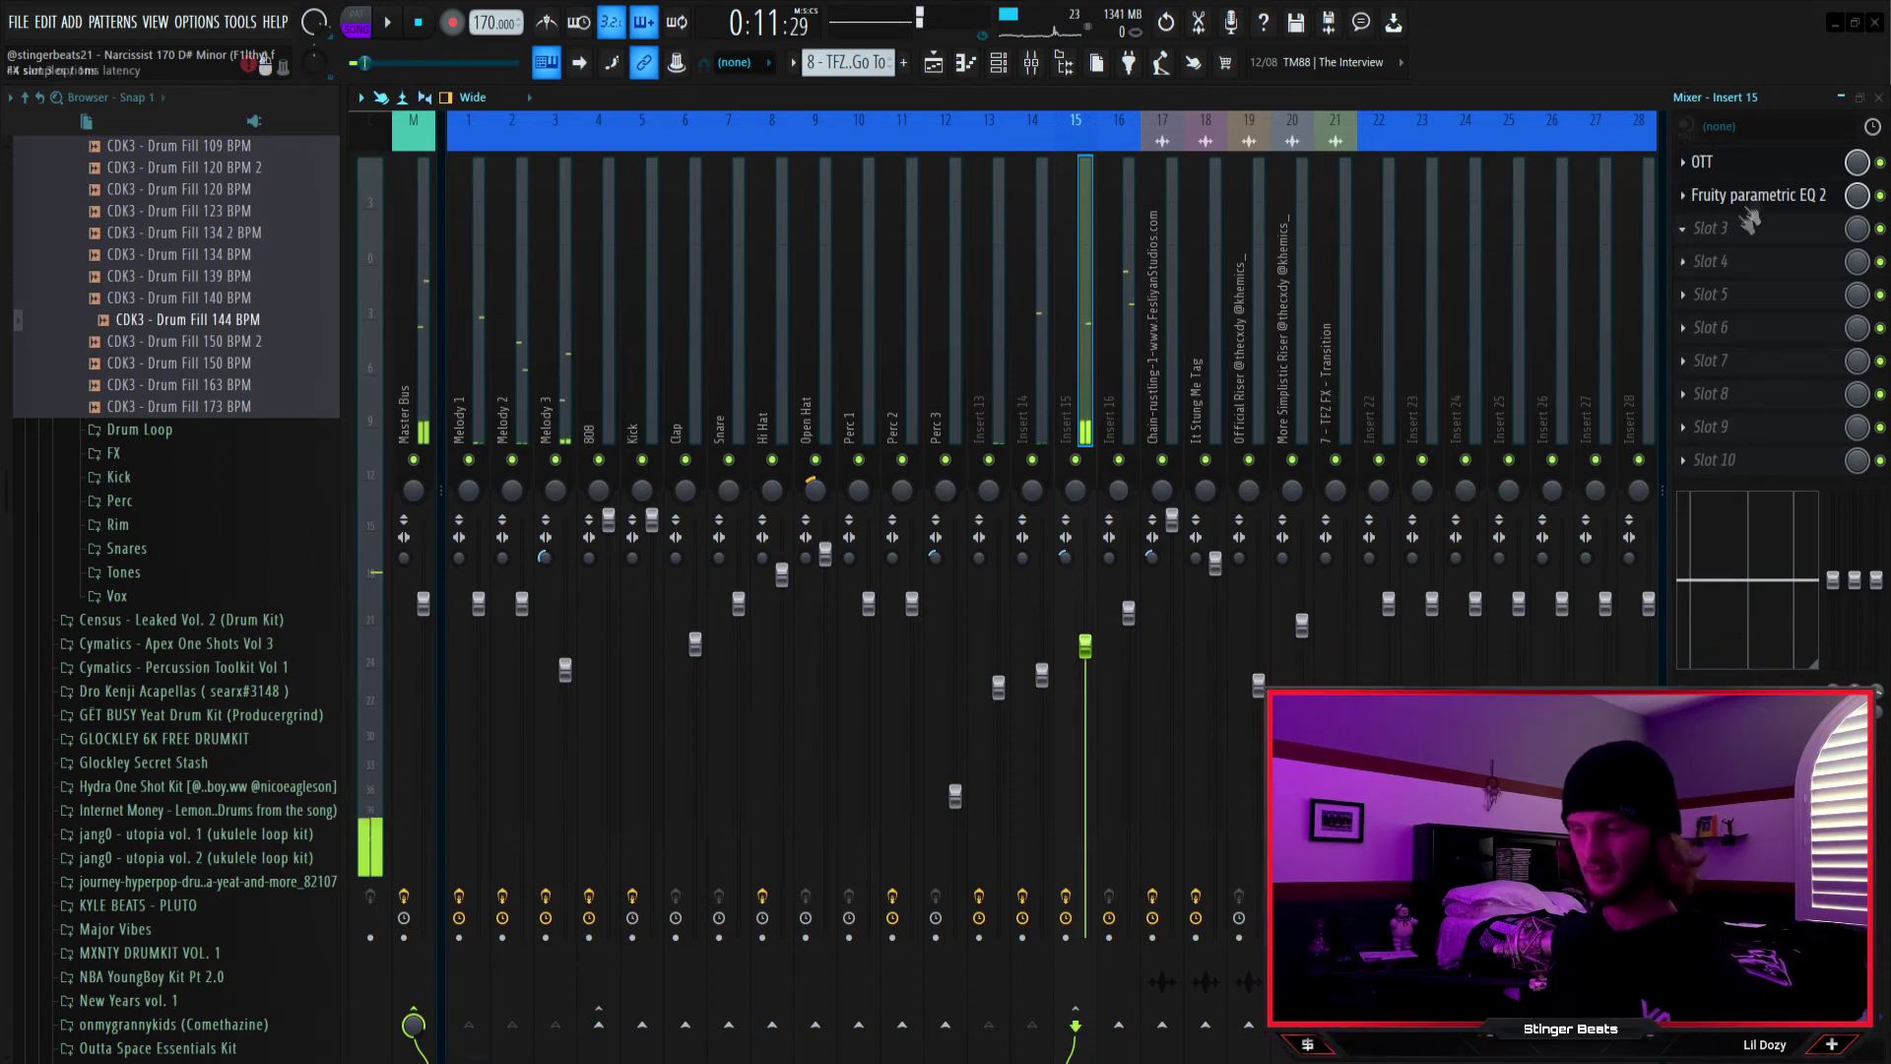
pyautogui.click(933, 62)
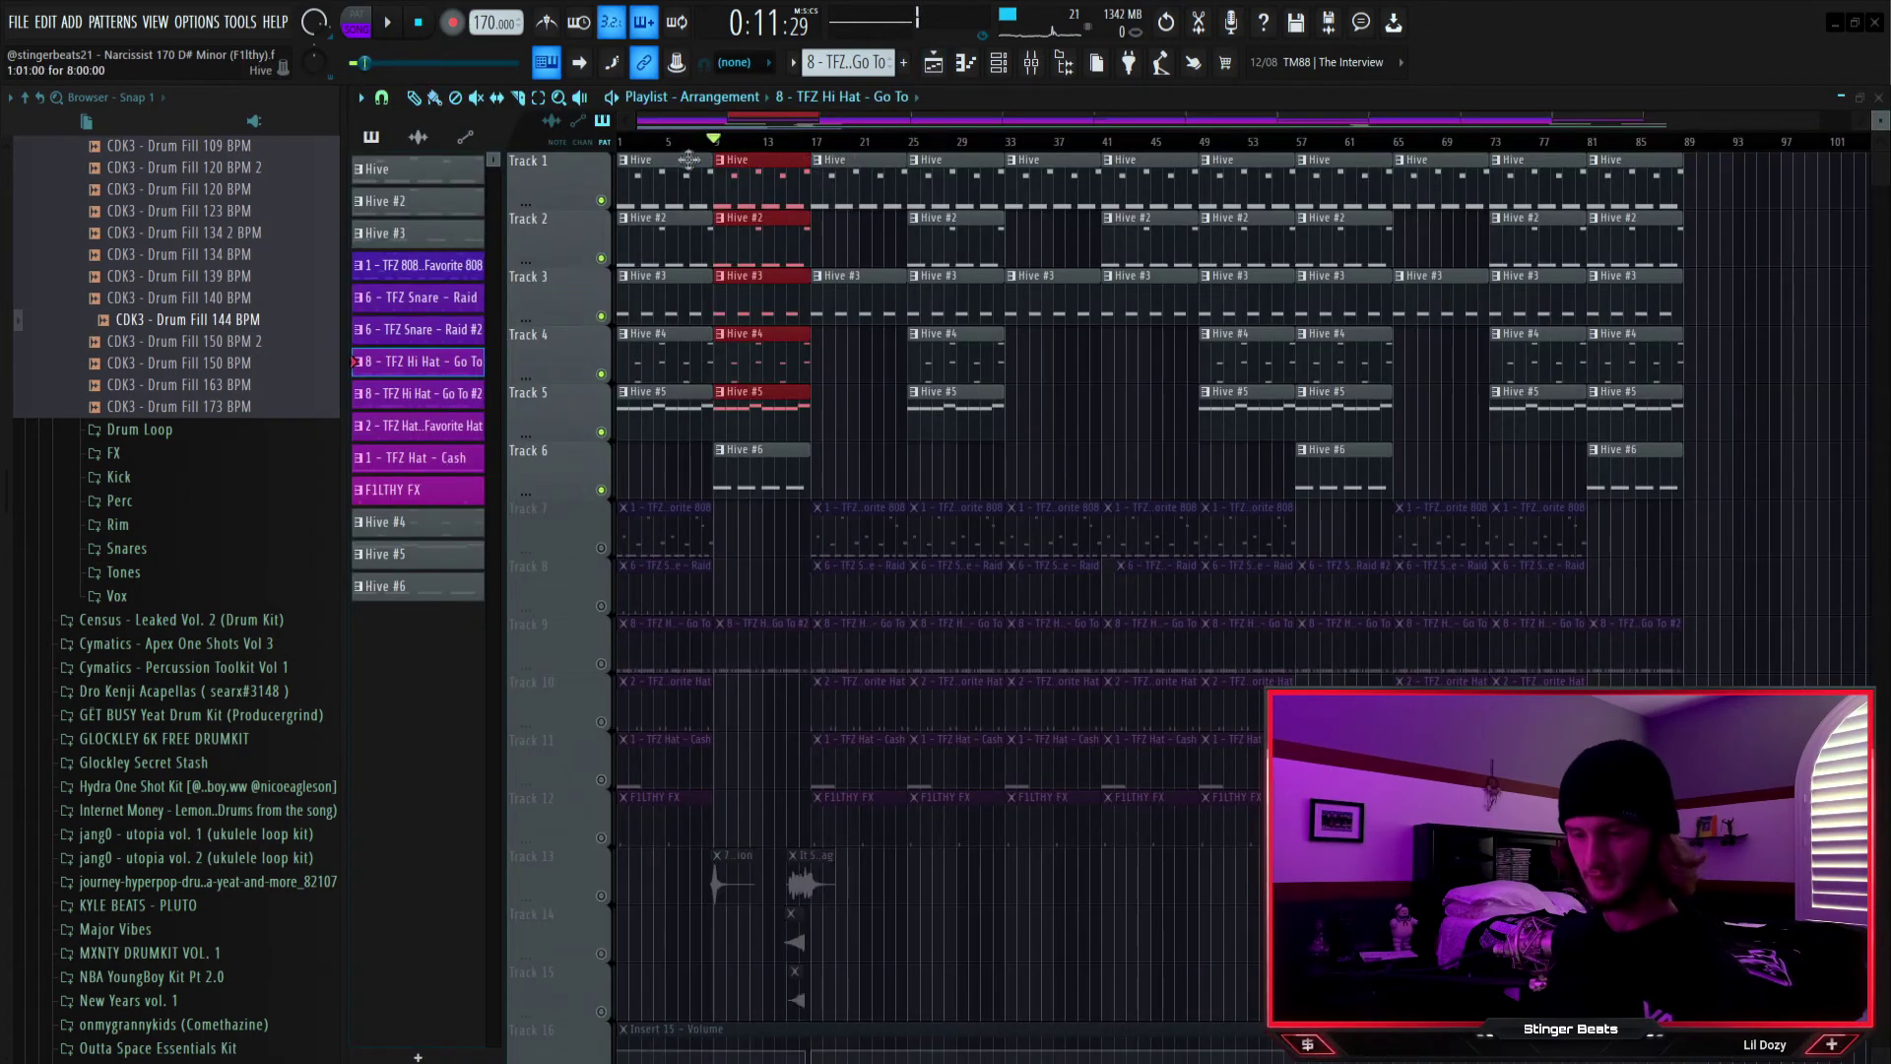
# Unsolo Track 1 so every track plays, and deselect the Hive clips
pyautogui.rightClick(602, 202)
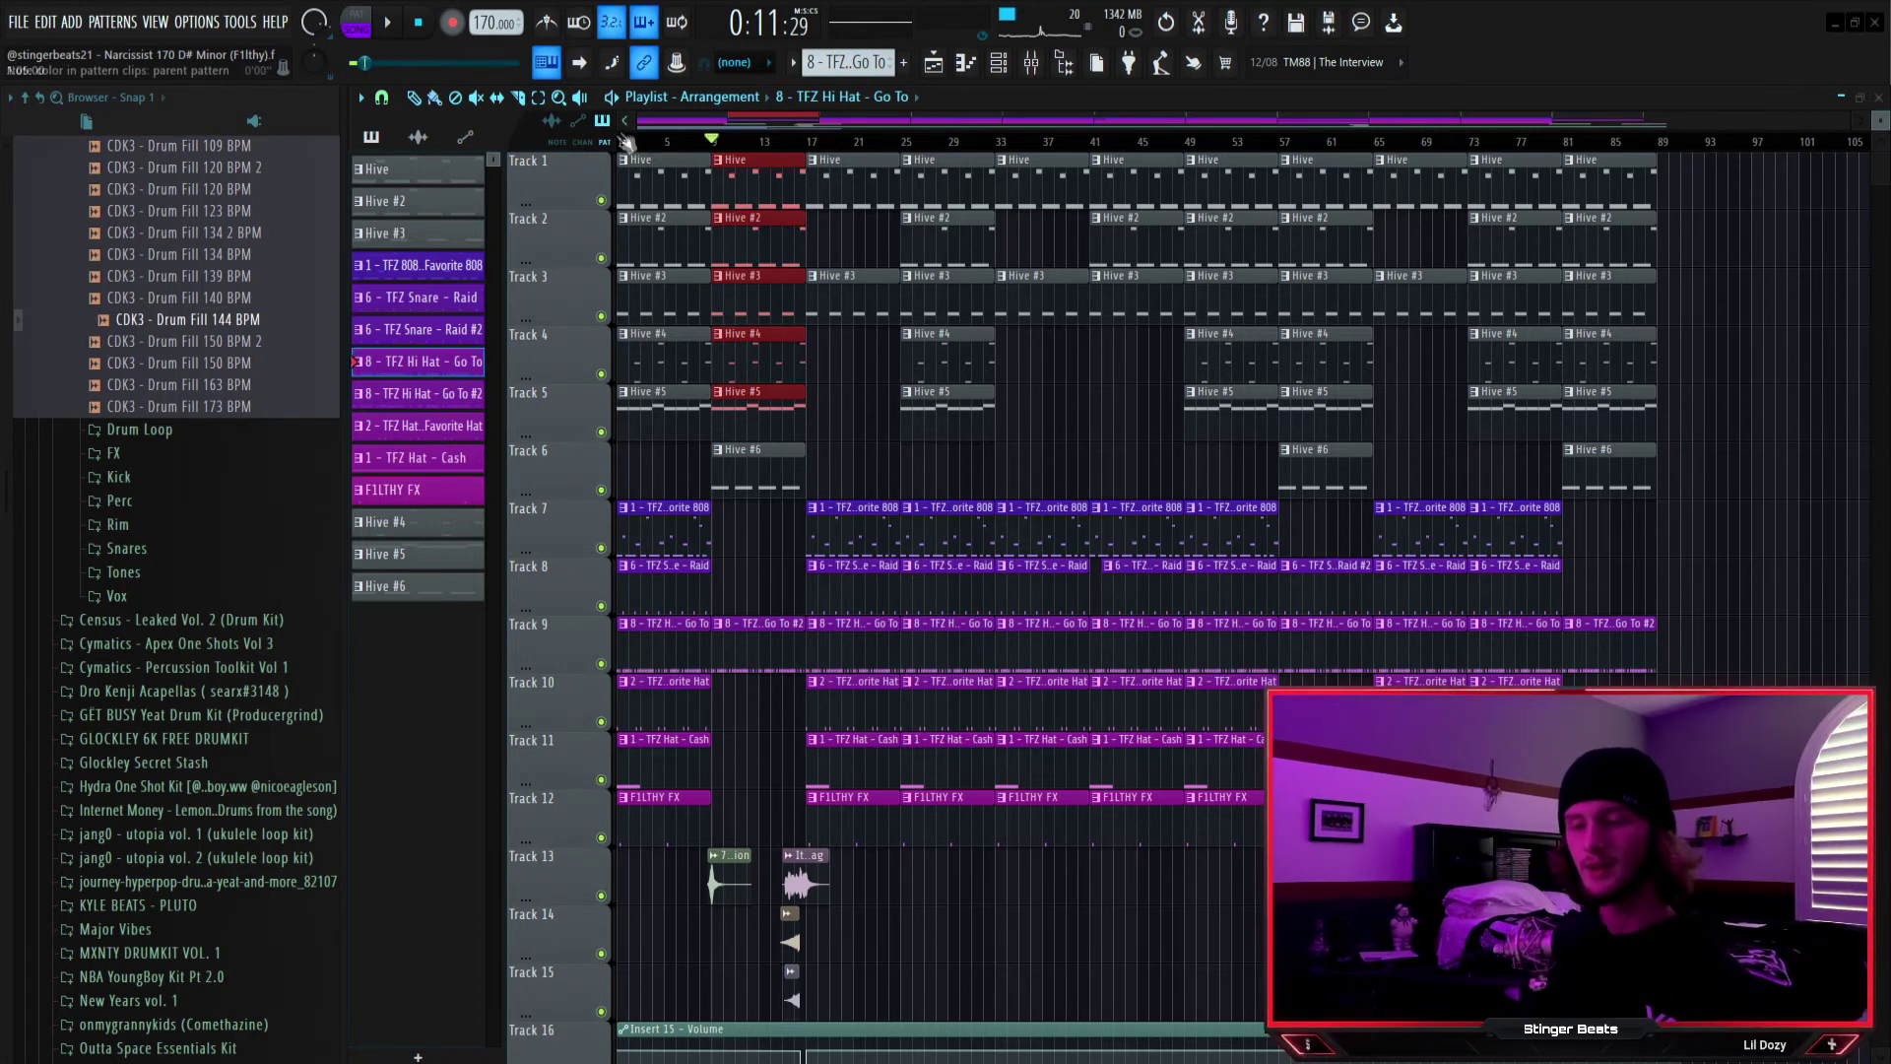
pyautogui.click(630, 151)
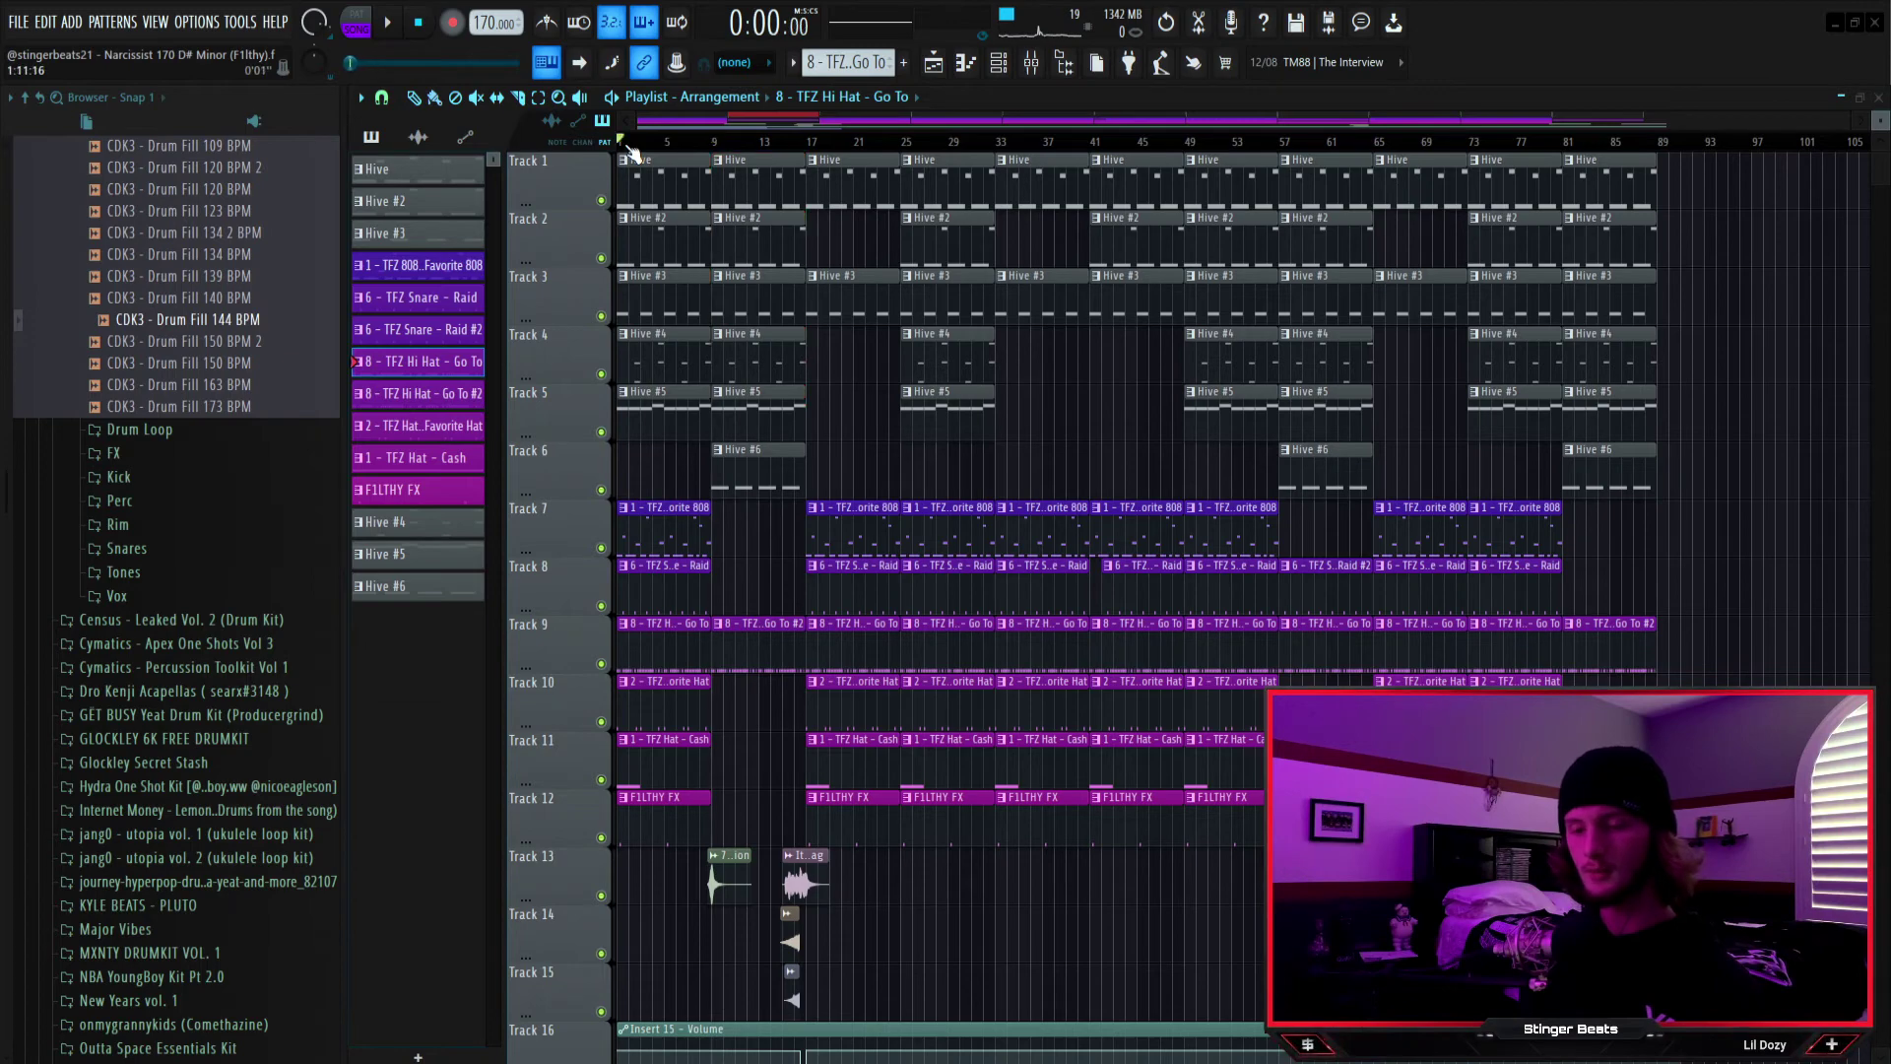
pyautogui.scroll(-4, 650, 296)
pyautogui.scroll(4, 673, 349)
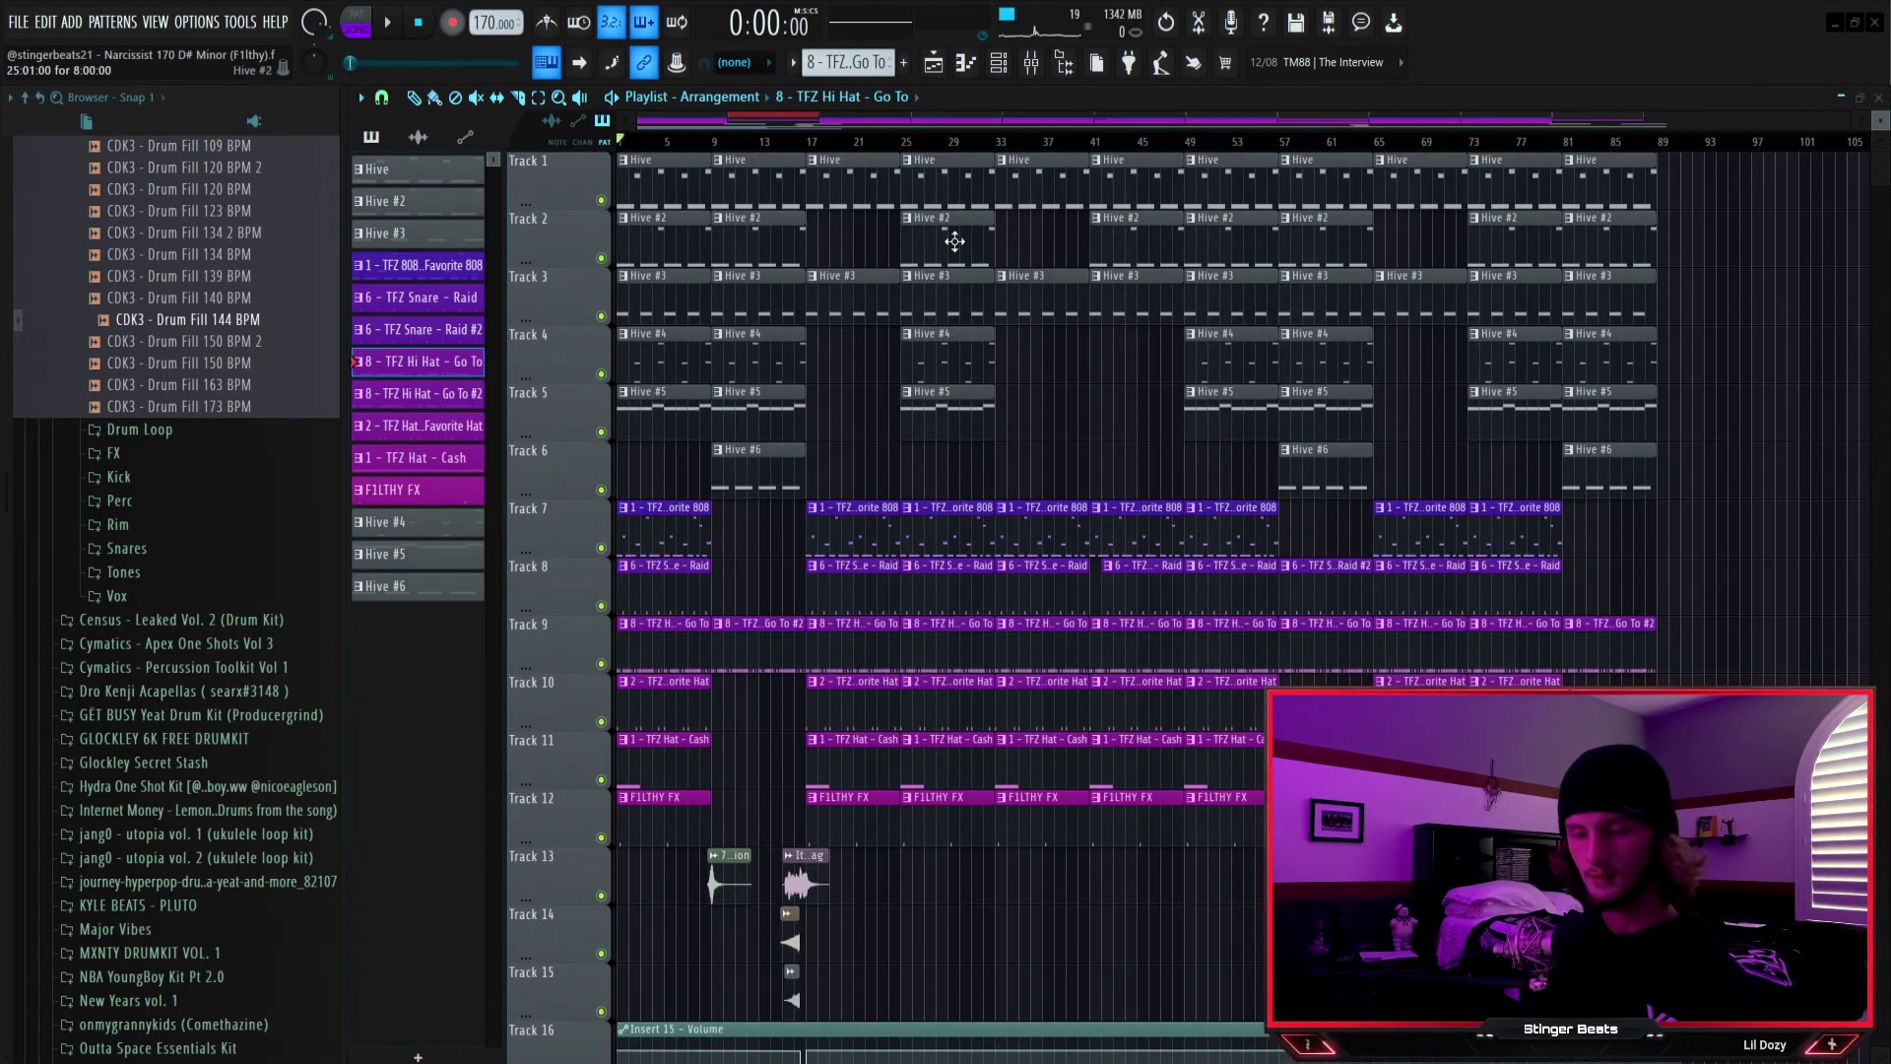
# Play the beat from the start, stop it back at the beginning, and show the mixer
pyautogui.press('space')
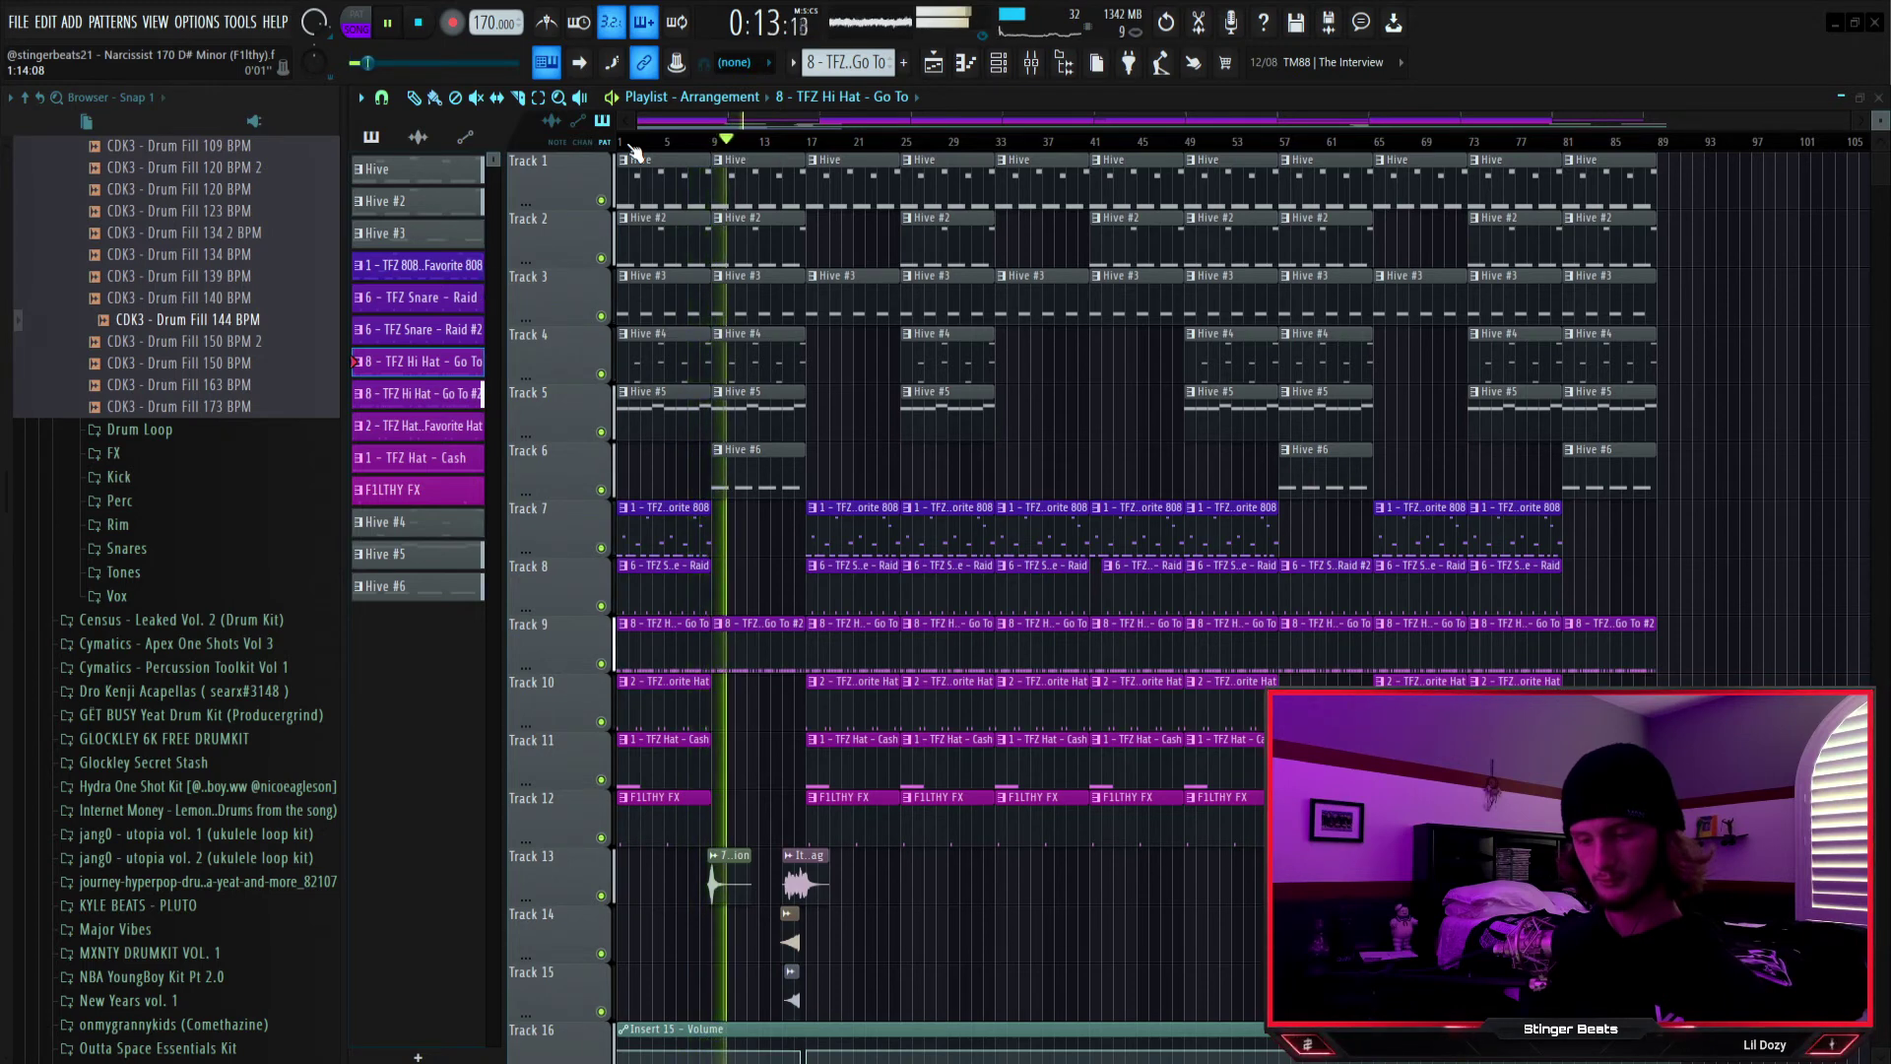
pyautogui.press('space')
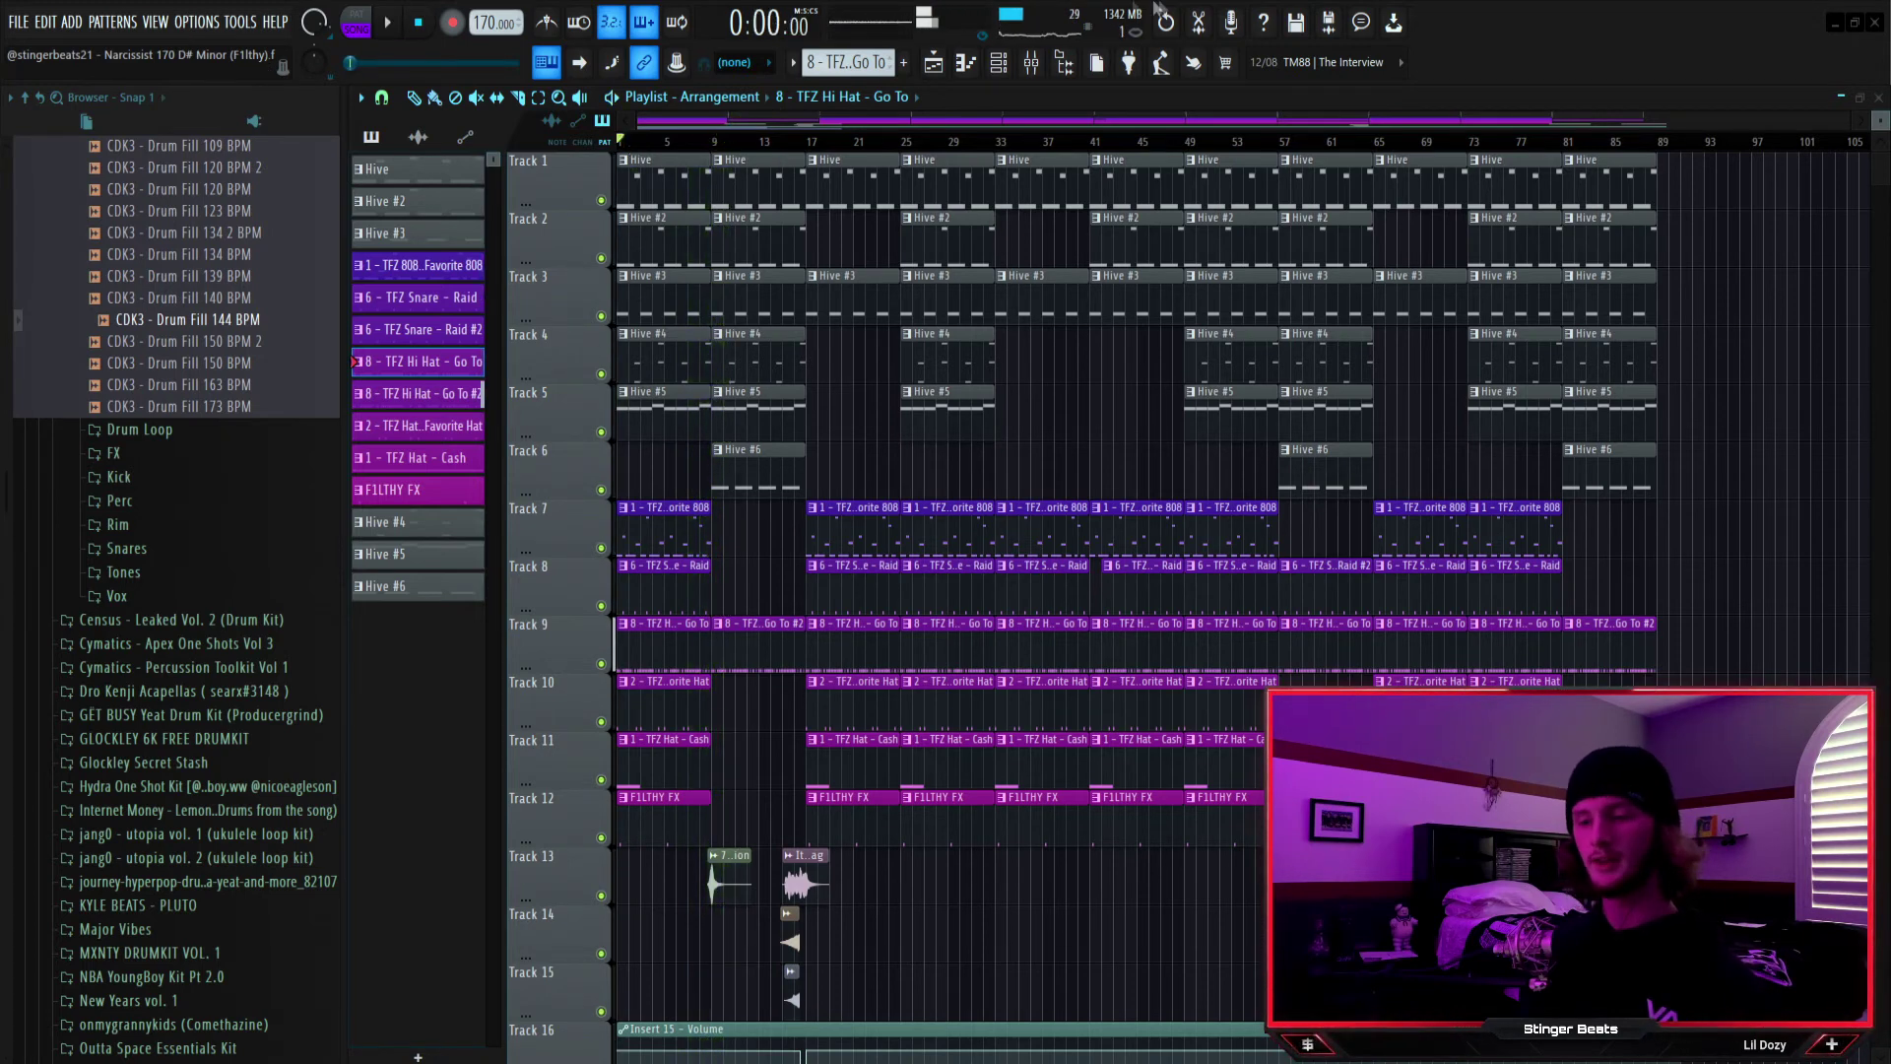
pyautogui.click(1029, 62)
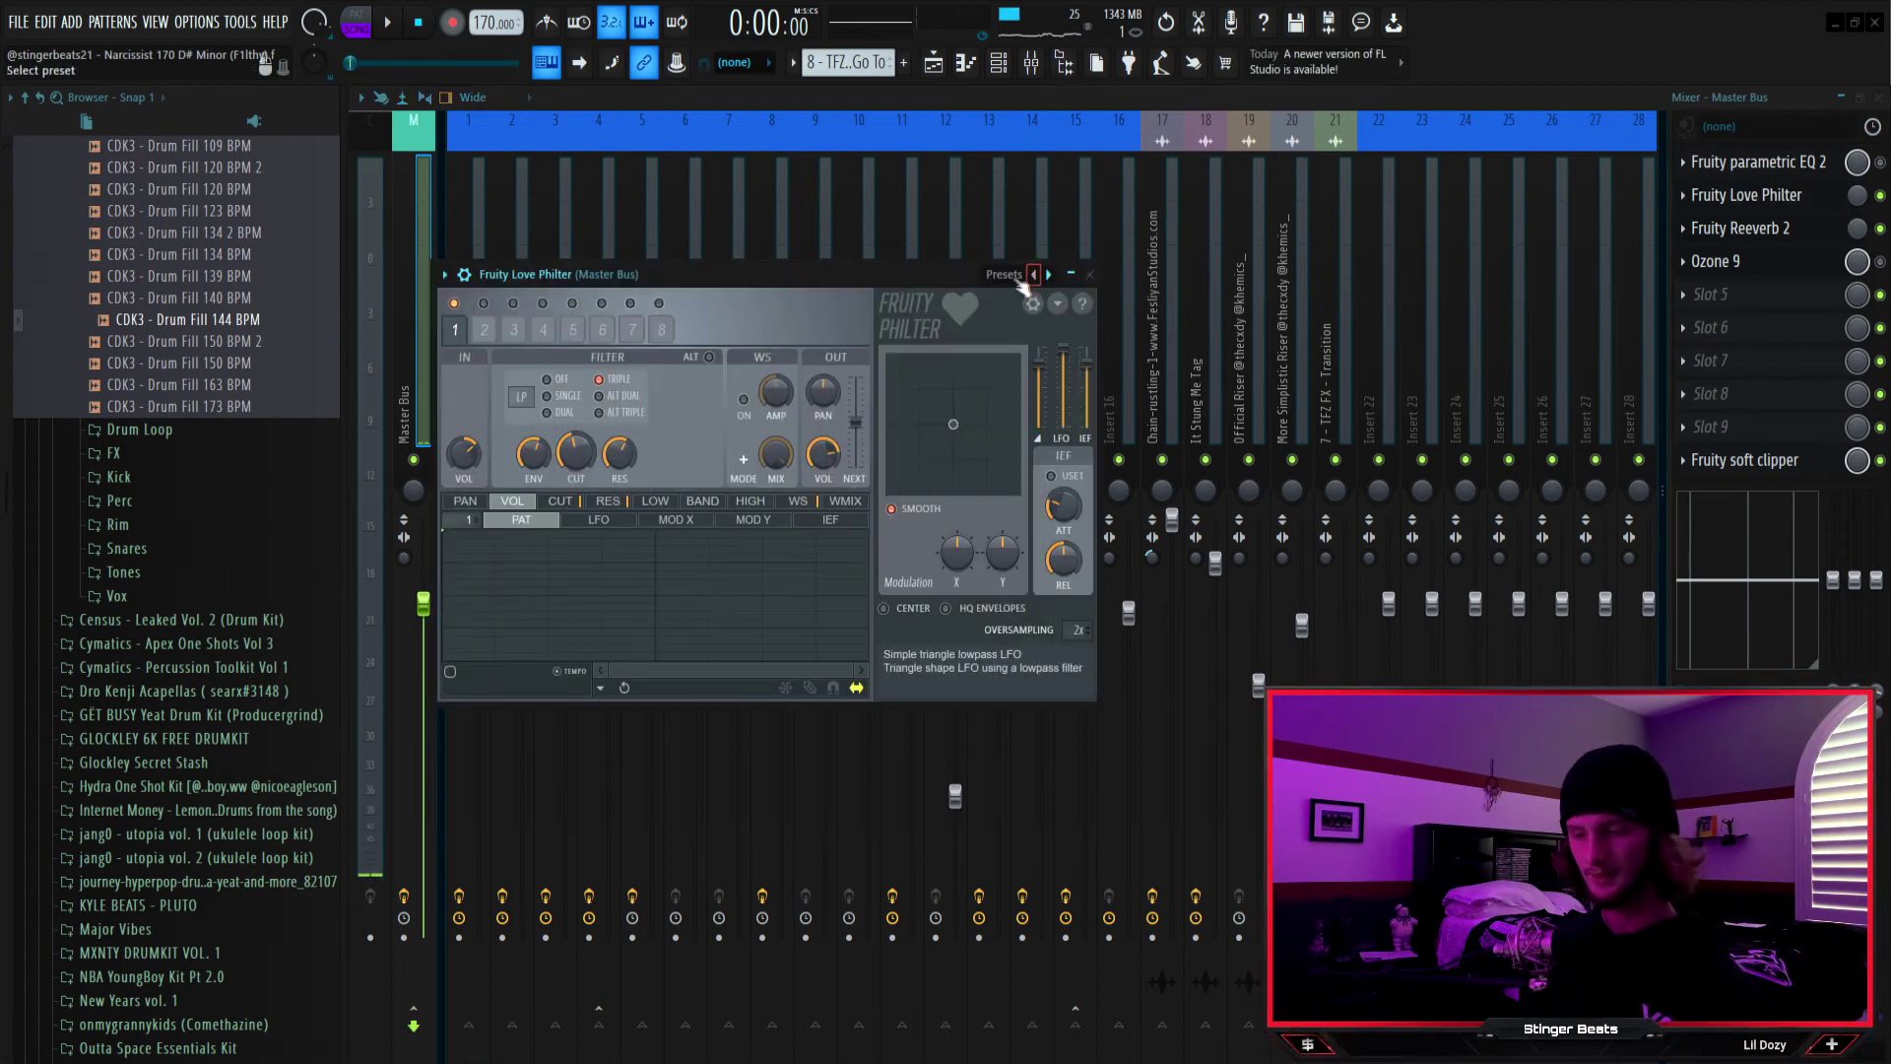
# Close the Master Bus's Fruity Love Philter and Fruity Reeverb 2 windows
pyautogui.click(1089, 275)
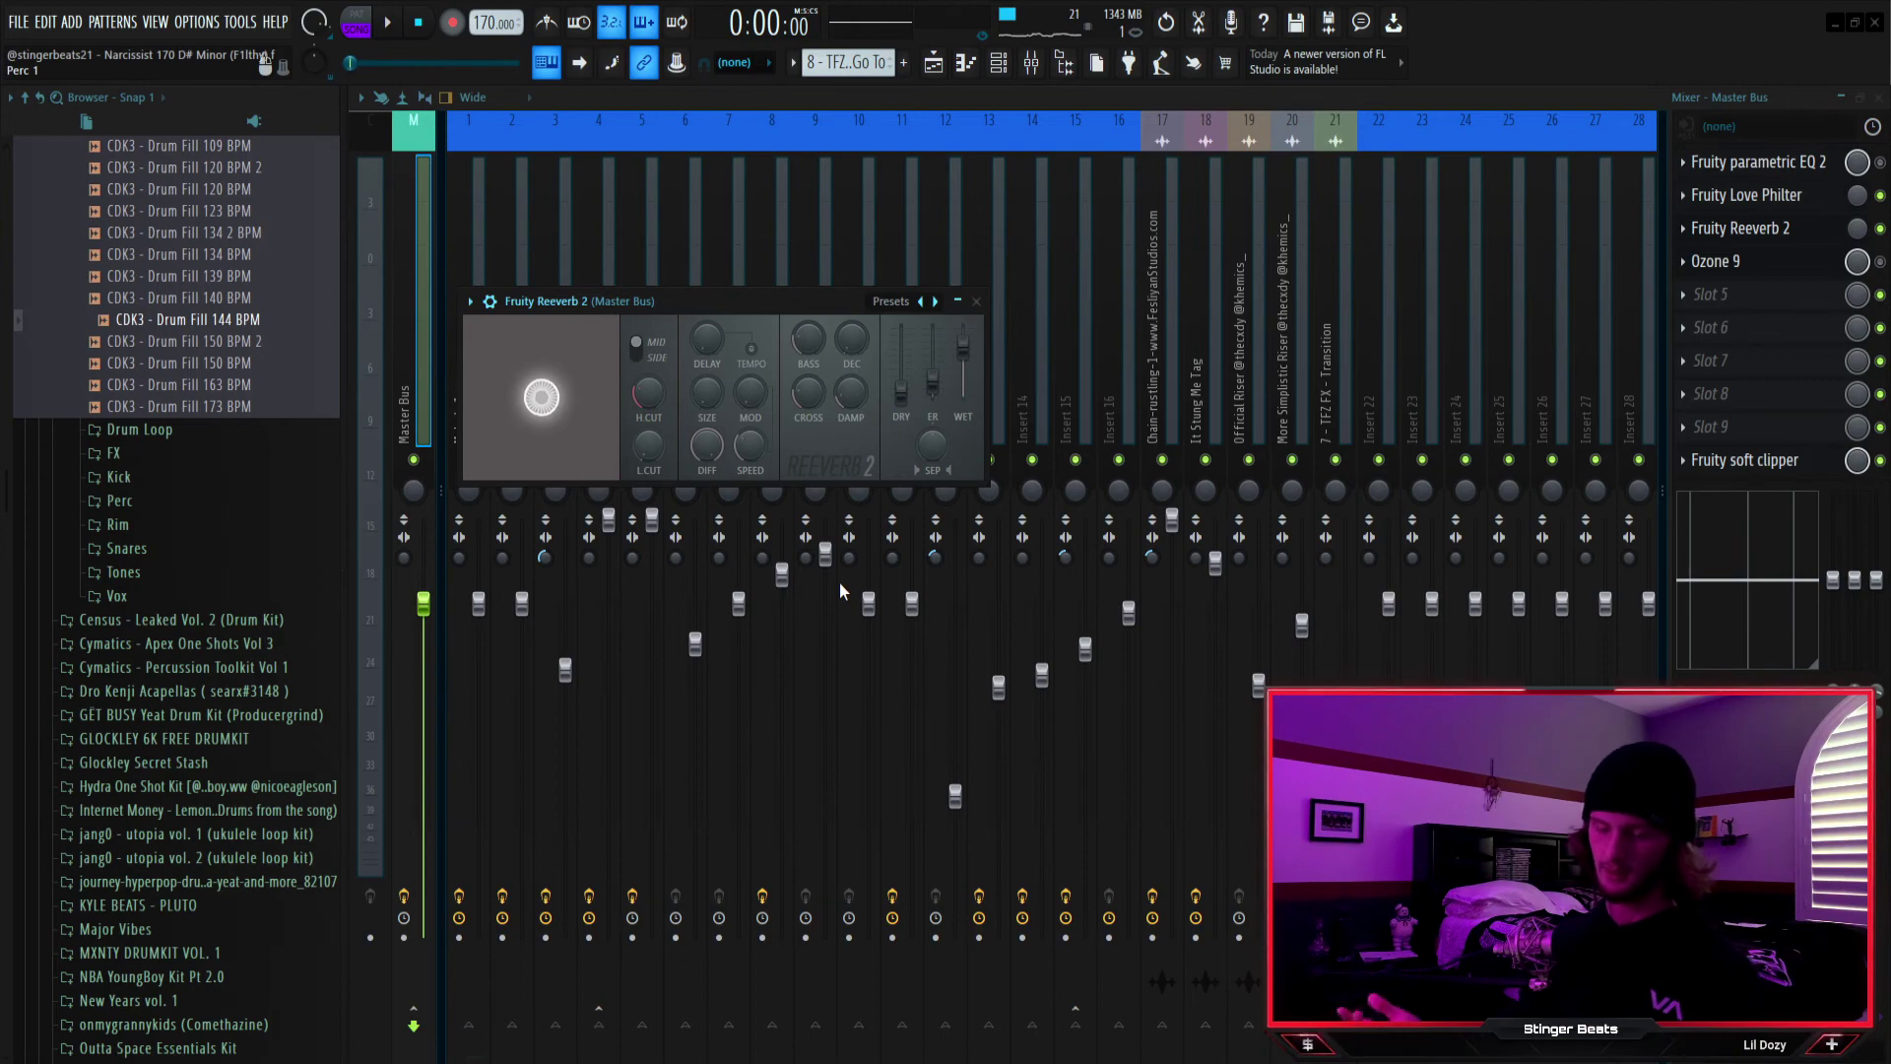
pyautogui.click(1784, 231)
# Bring the arrangement playlist back and scroll through its tracks
pyautogui.click(934, 64)
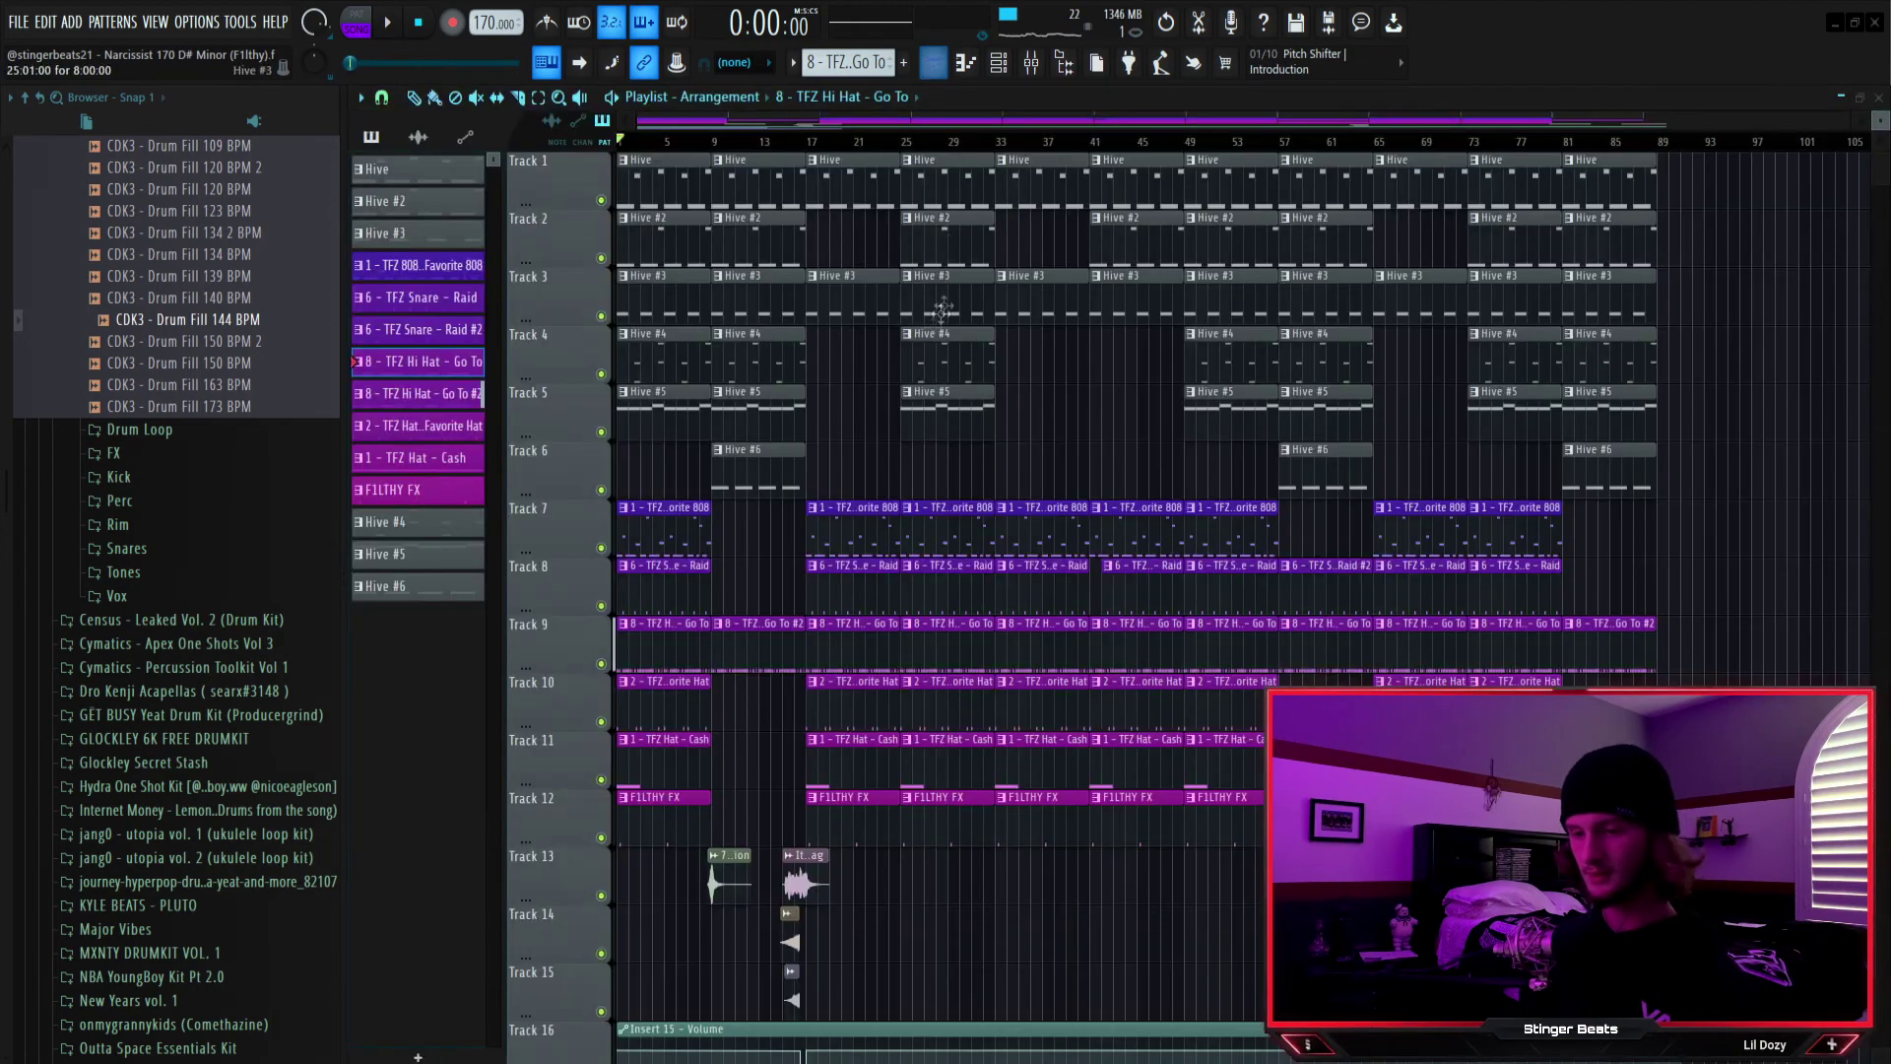
pyautogui.scroll(-5, 855, 388)
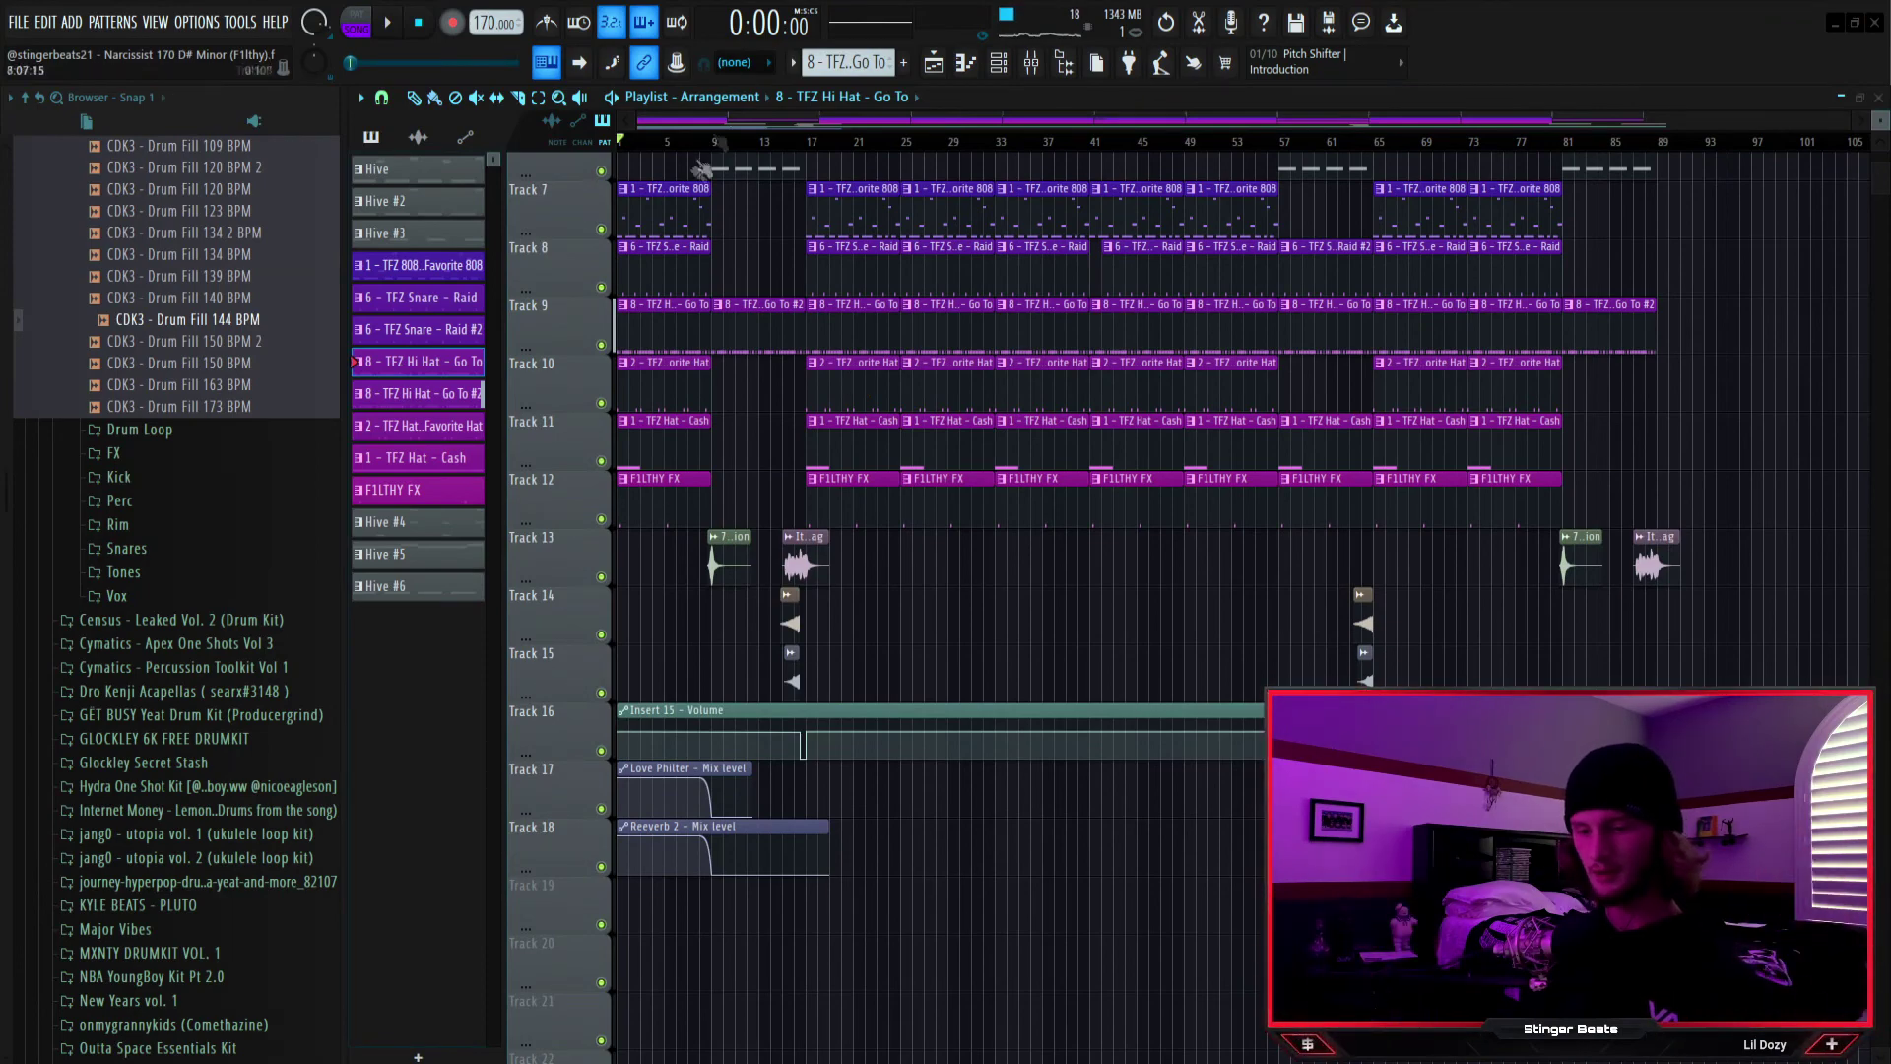
pyautogui.scroll(5, 707, 145)
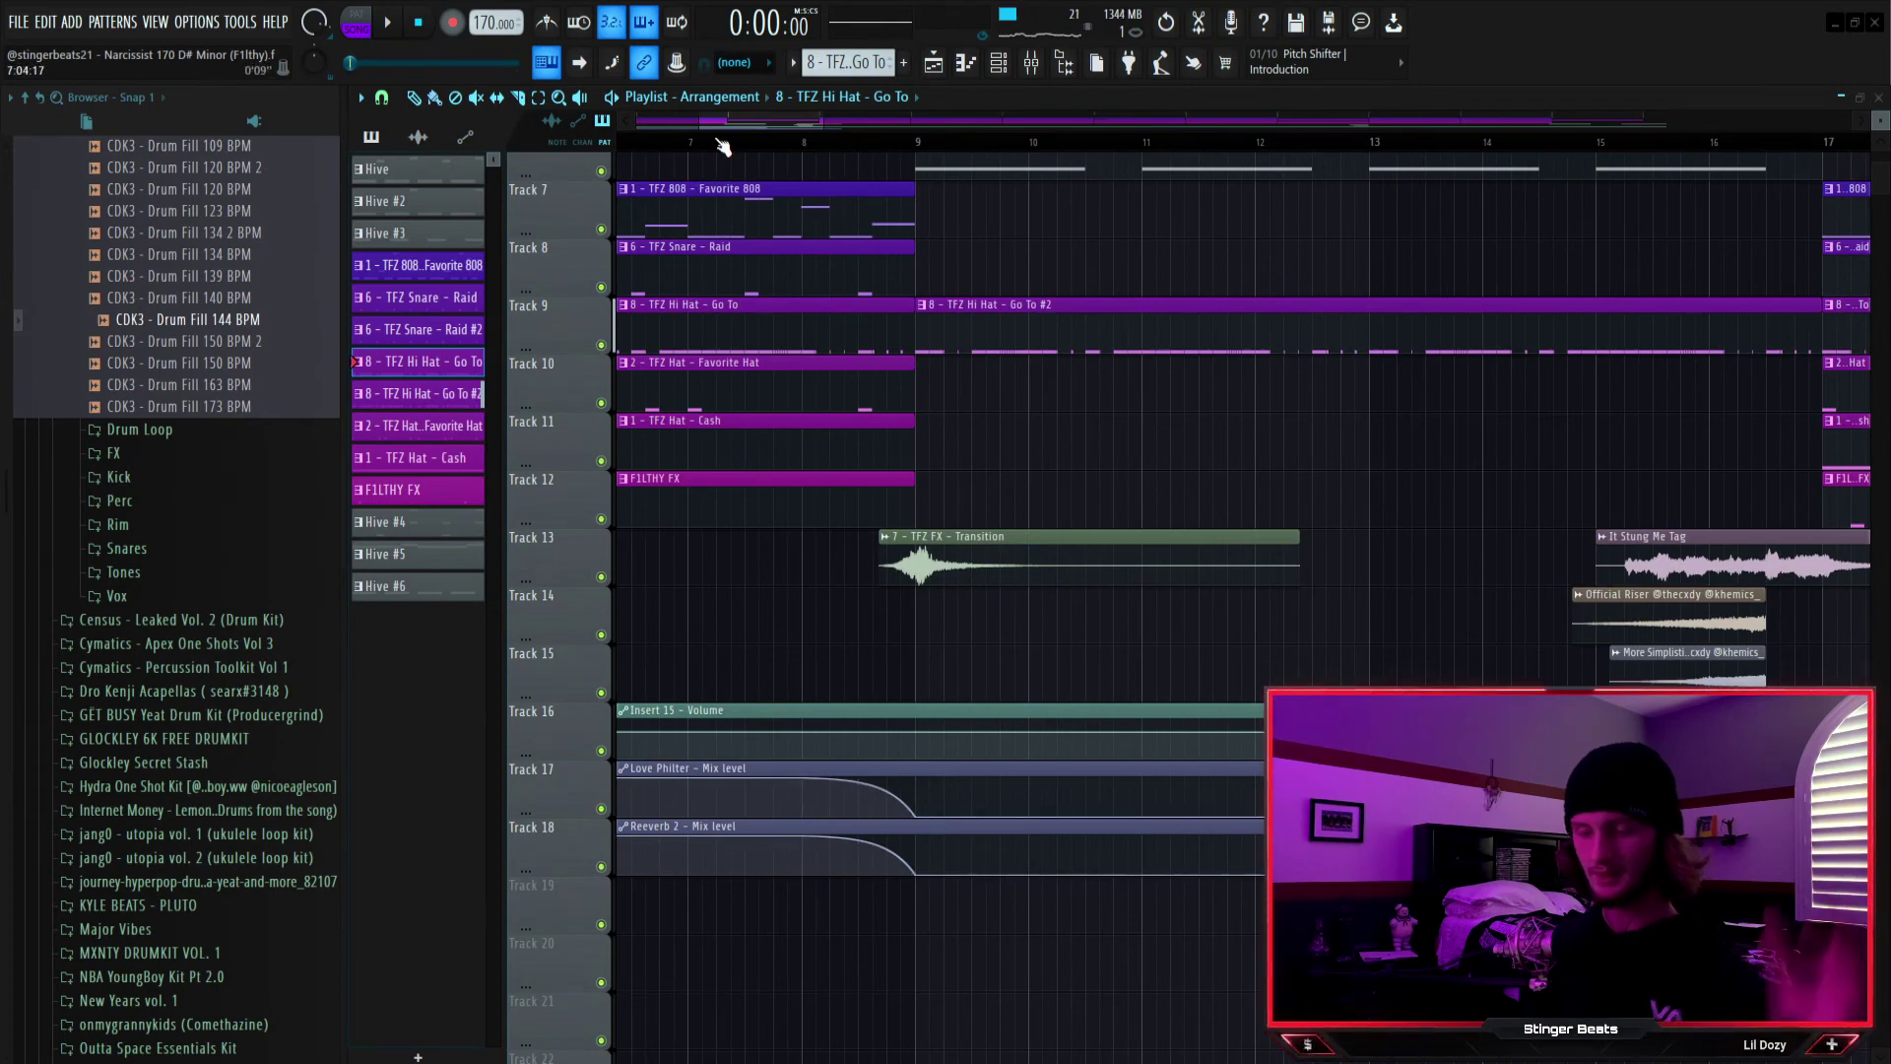
# Select Track 13's TFZ FX Transition clip, zoom to bars 10–49, and play from bar 13
pyautogui.click(1010, 552)
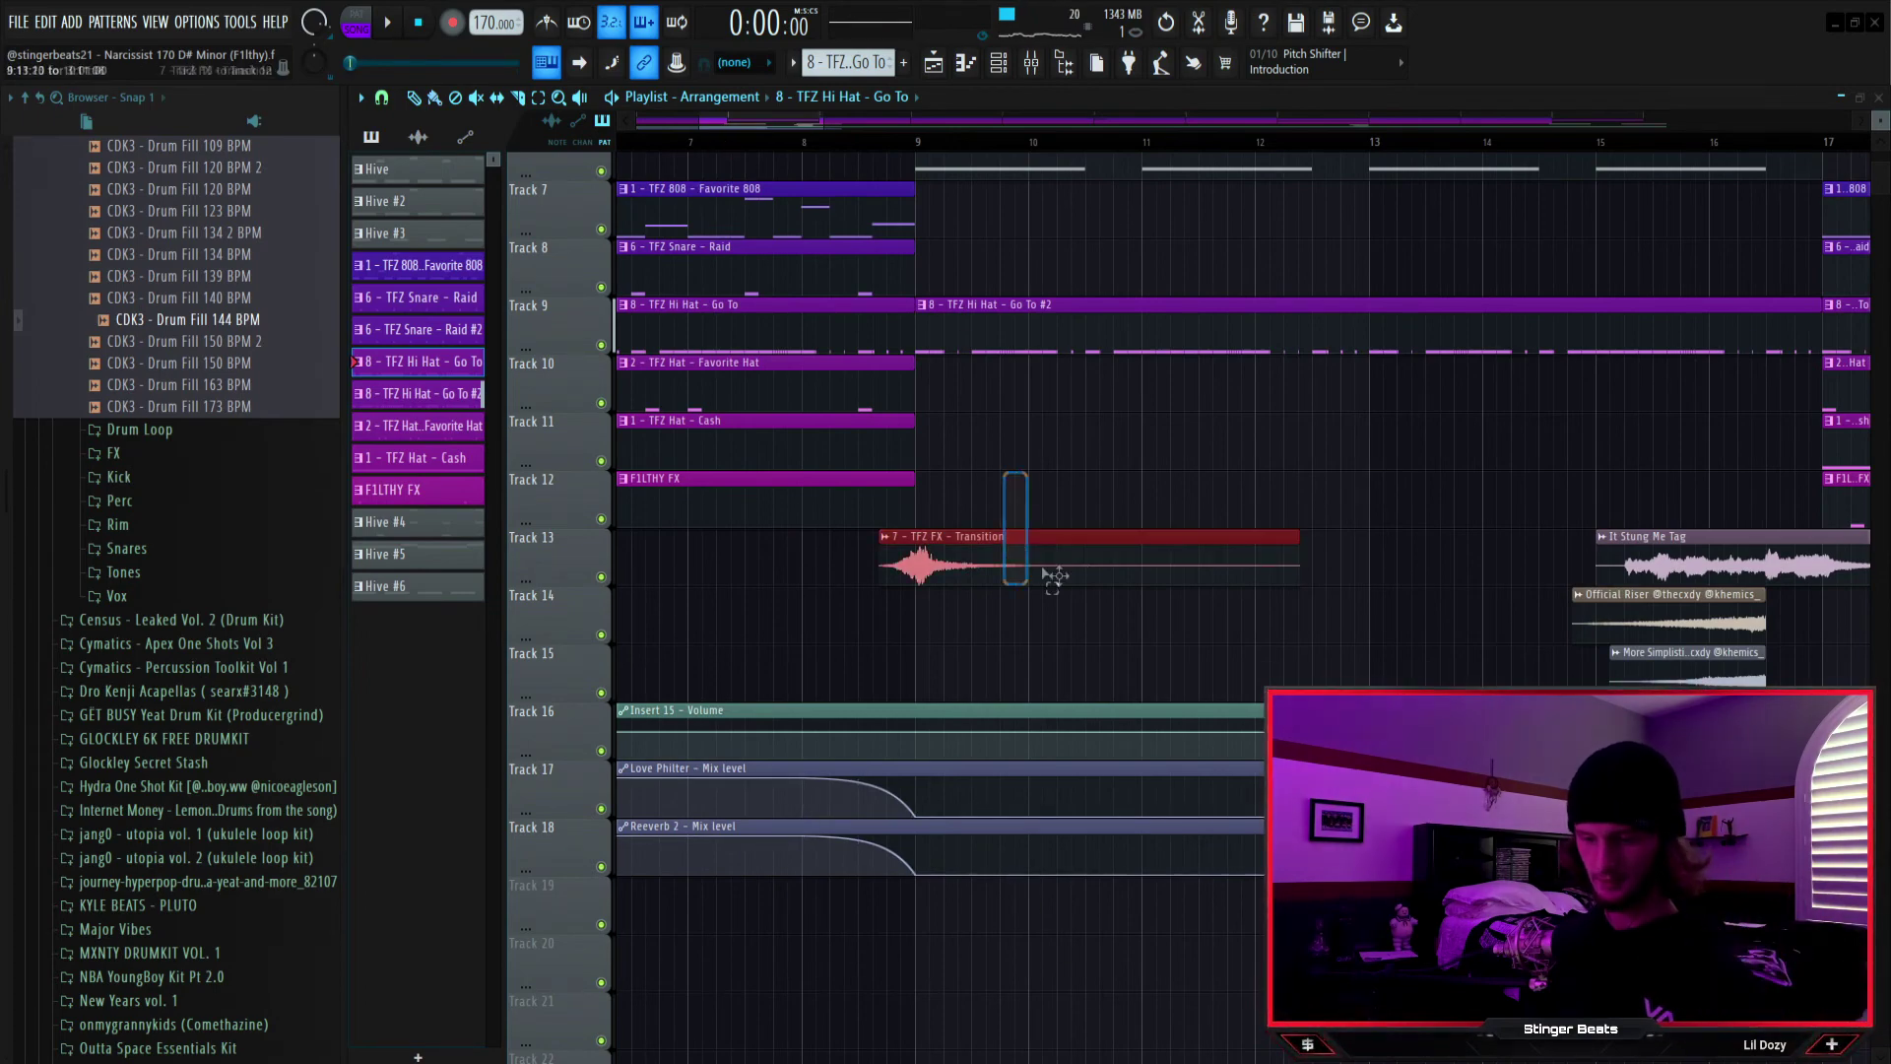
pyautogui.scroll(-3, 817, 148)
pyautogui.scroll(-3, 822, 148)
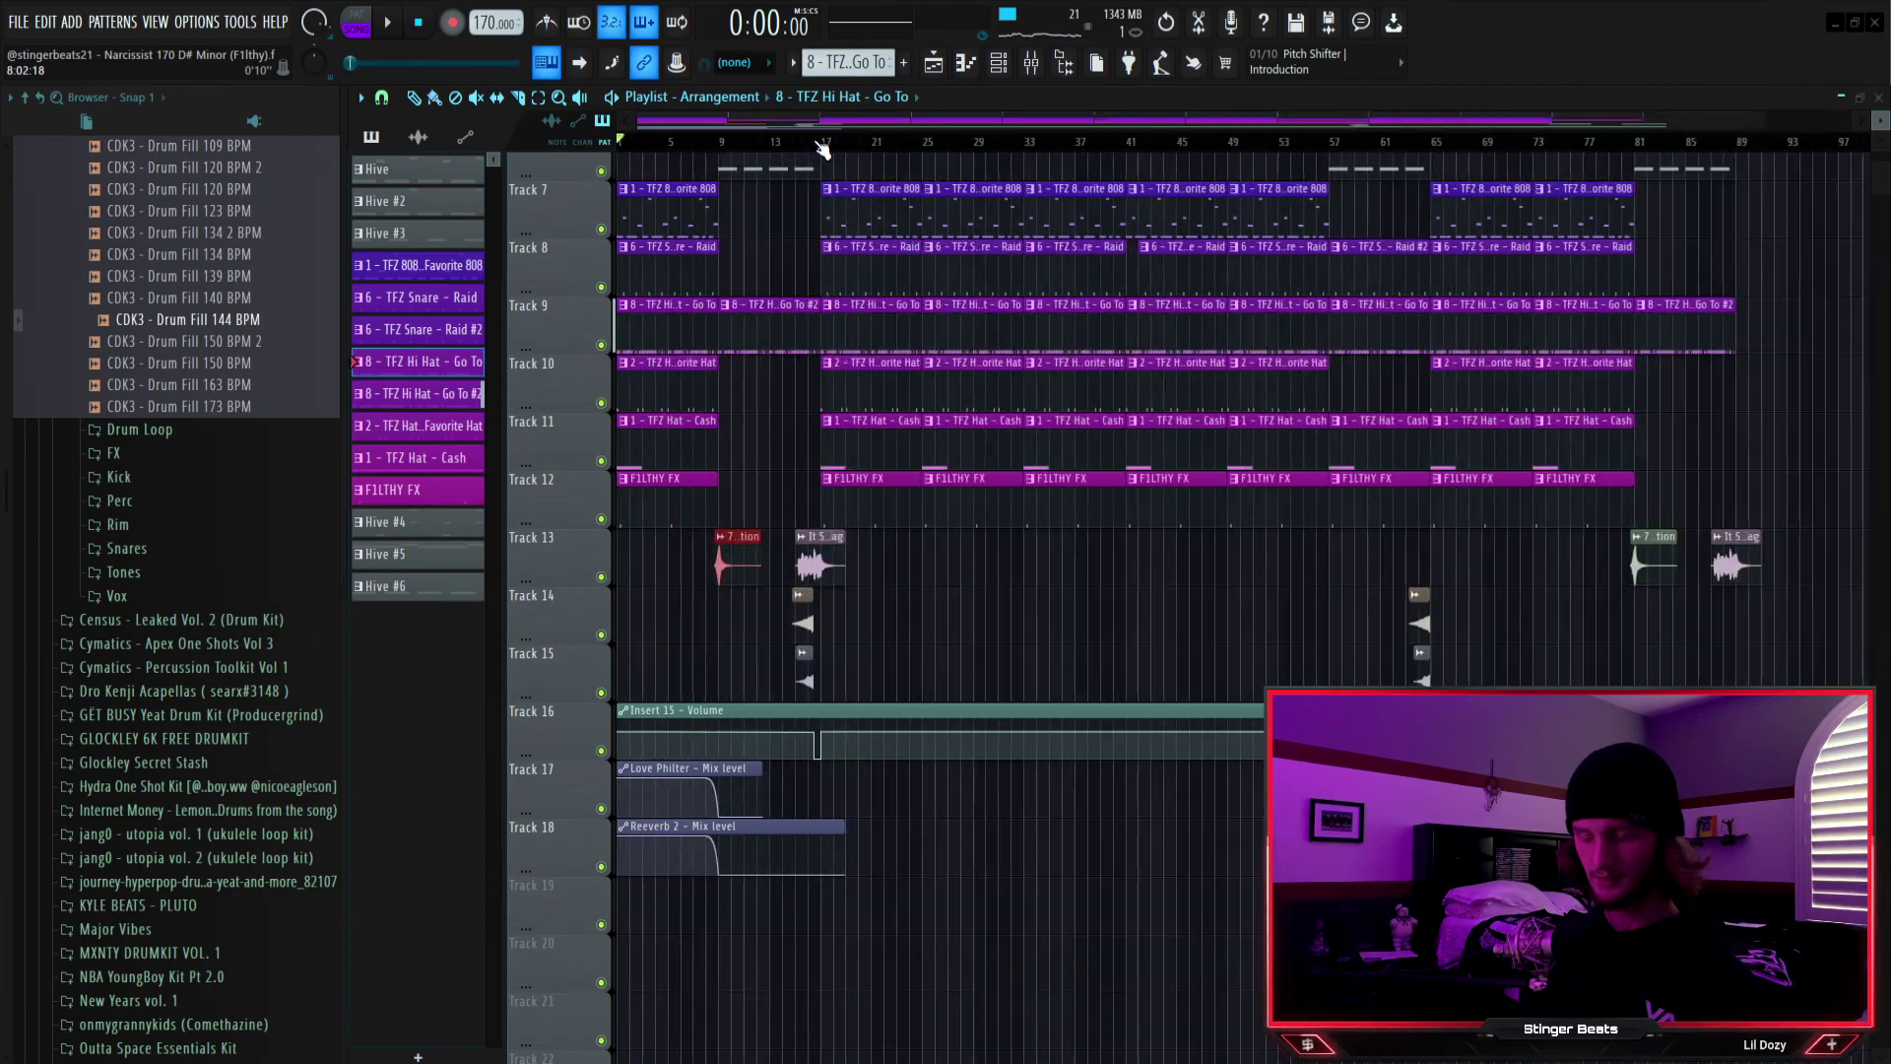
pyautogui.scroll(3, 826, 185)
pyautogui.scroll(4, 791, 147)
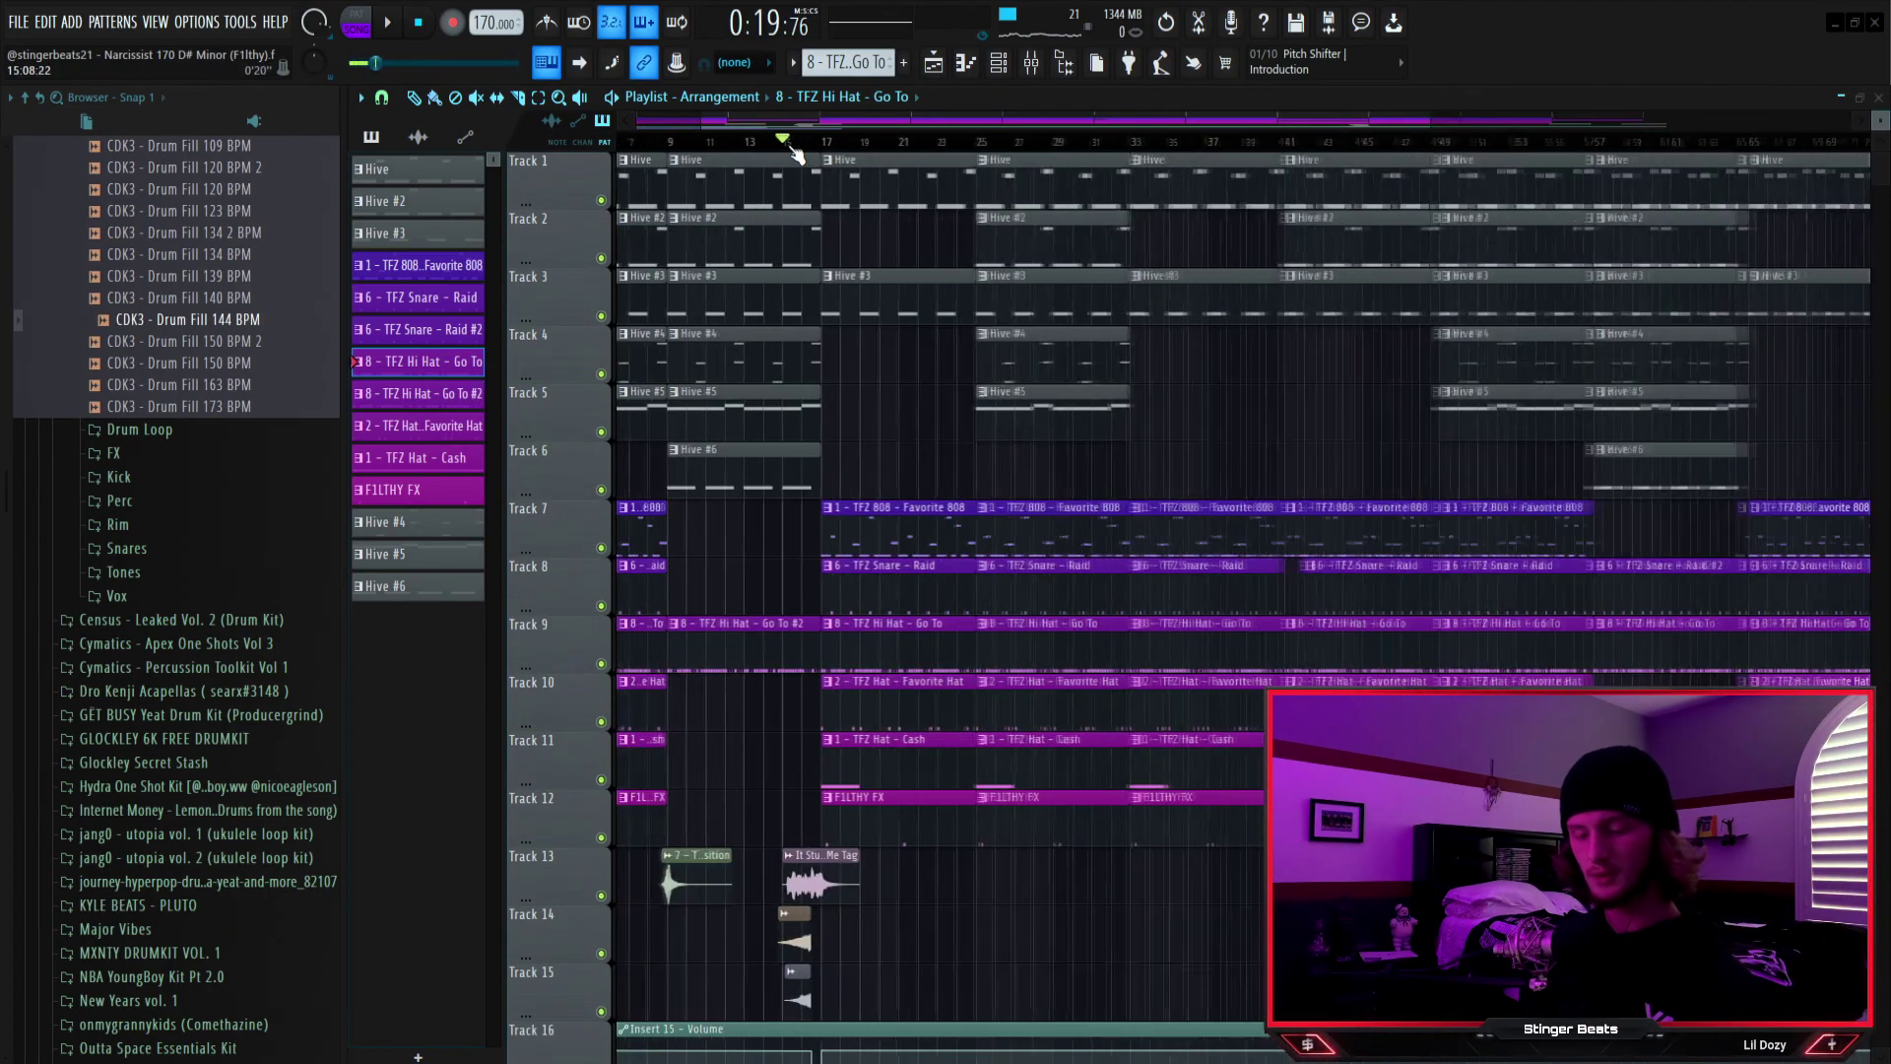
pyautogui.scroll(-2, 788, 453)
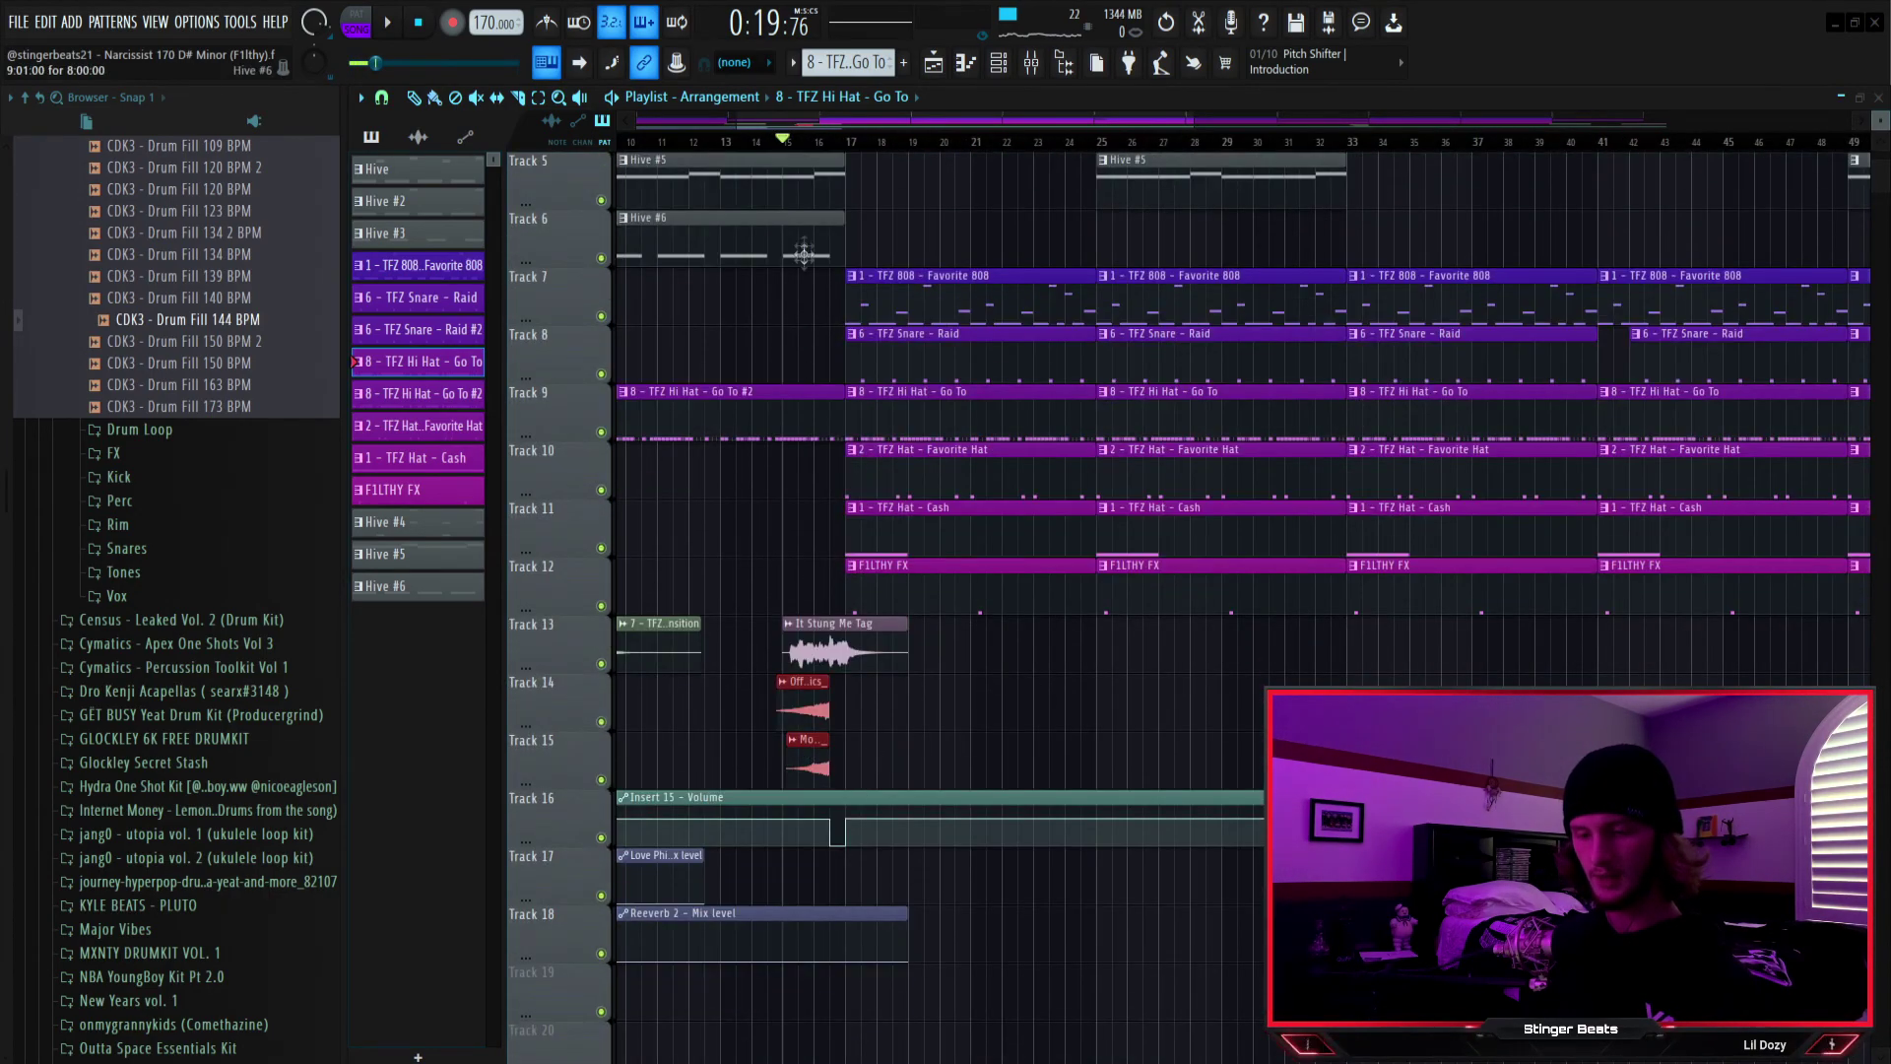
pyautogui.scroll(1, 768, 173)
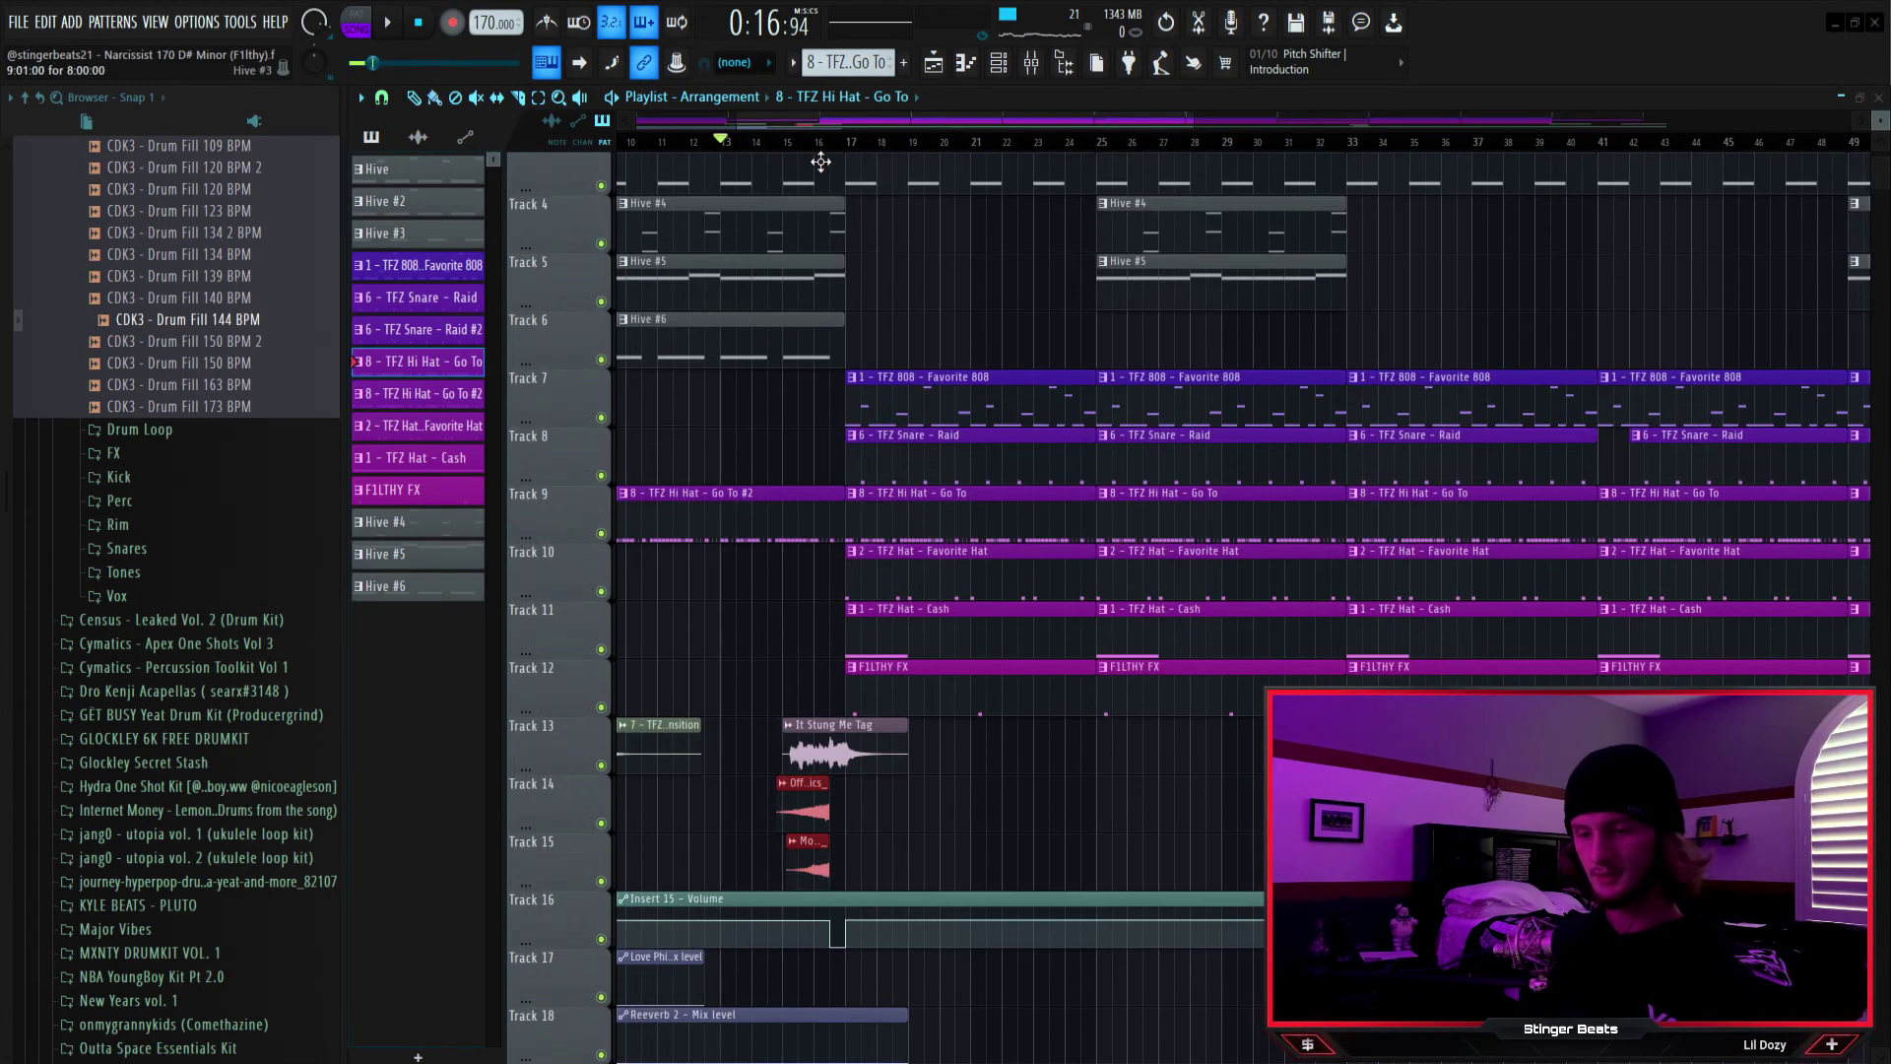
pyautogui.press('space')
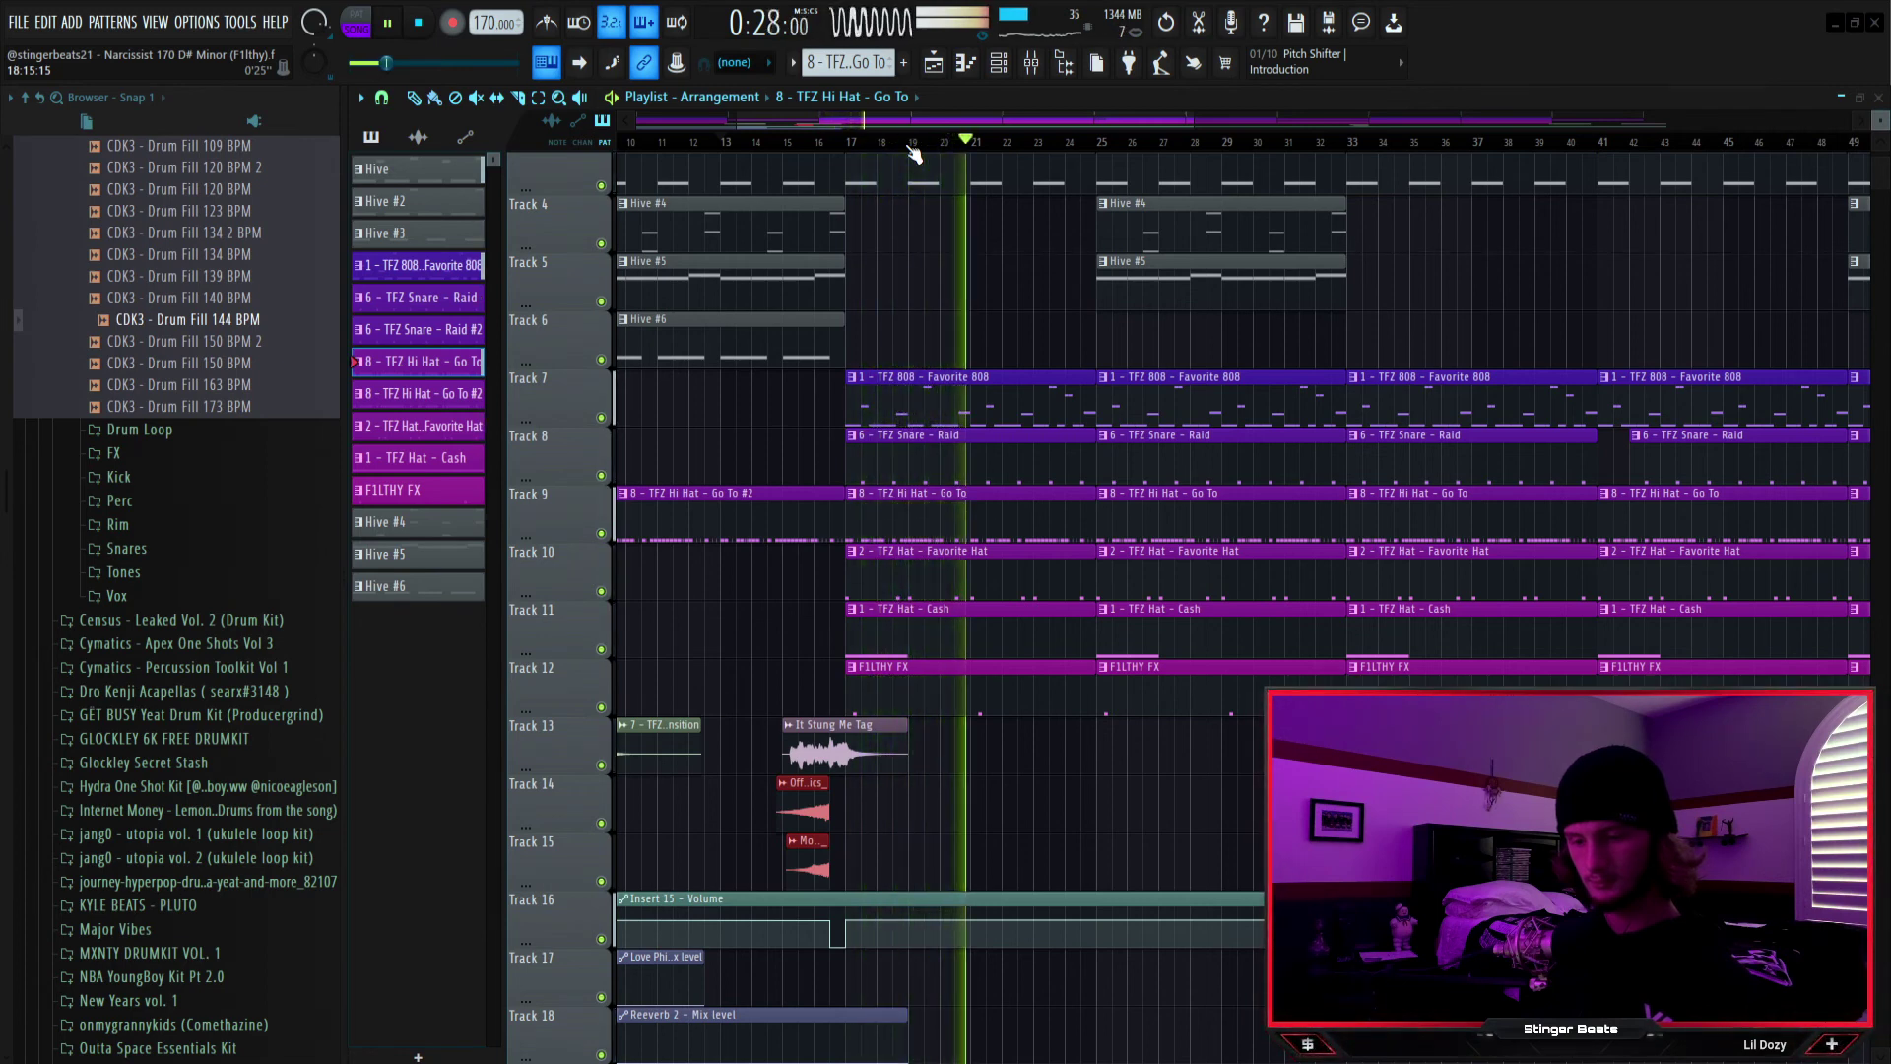
# Stop playback at 0:16 and zoom out to show the full arrangement to bar 89
pyautogui.press('space')
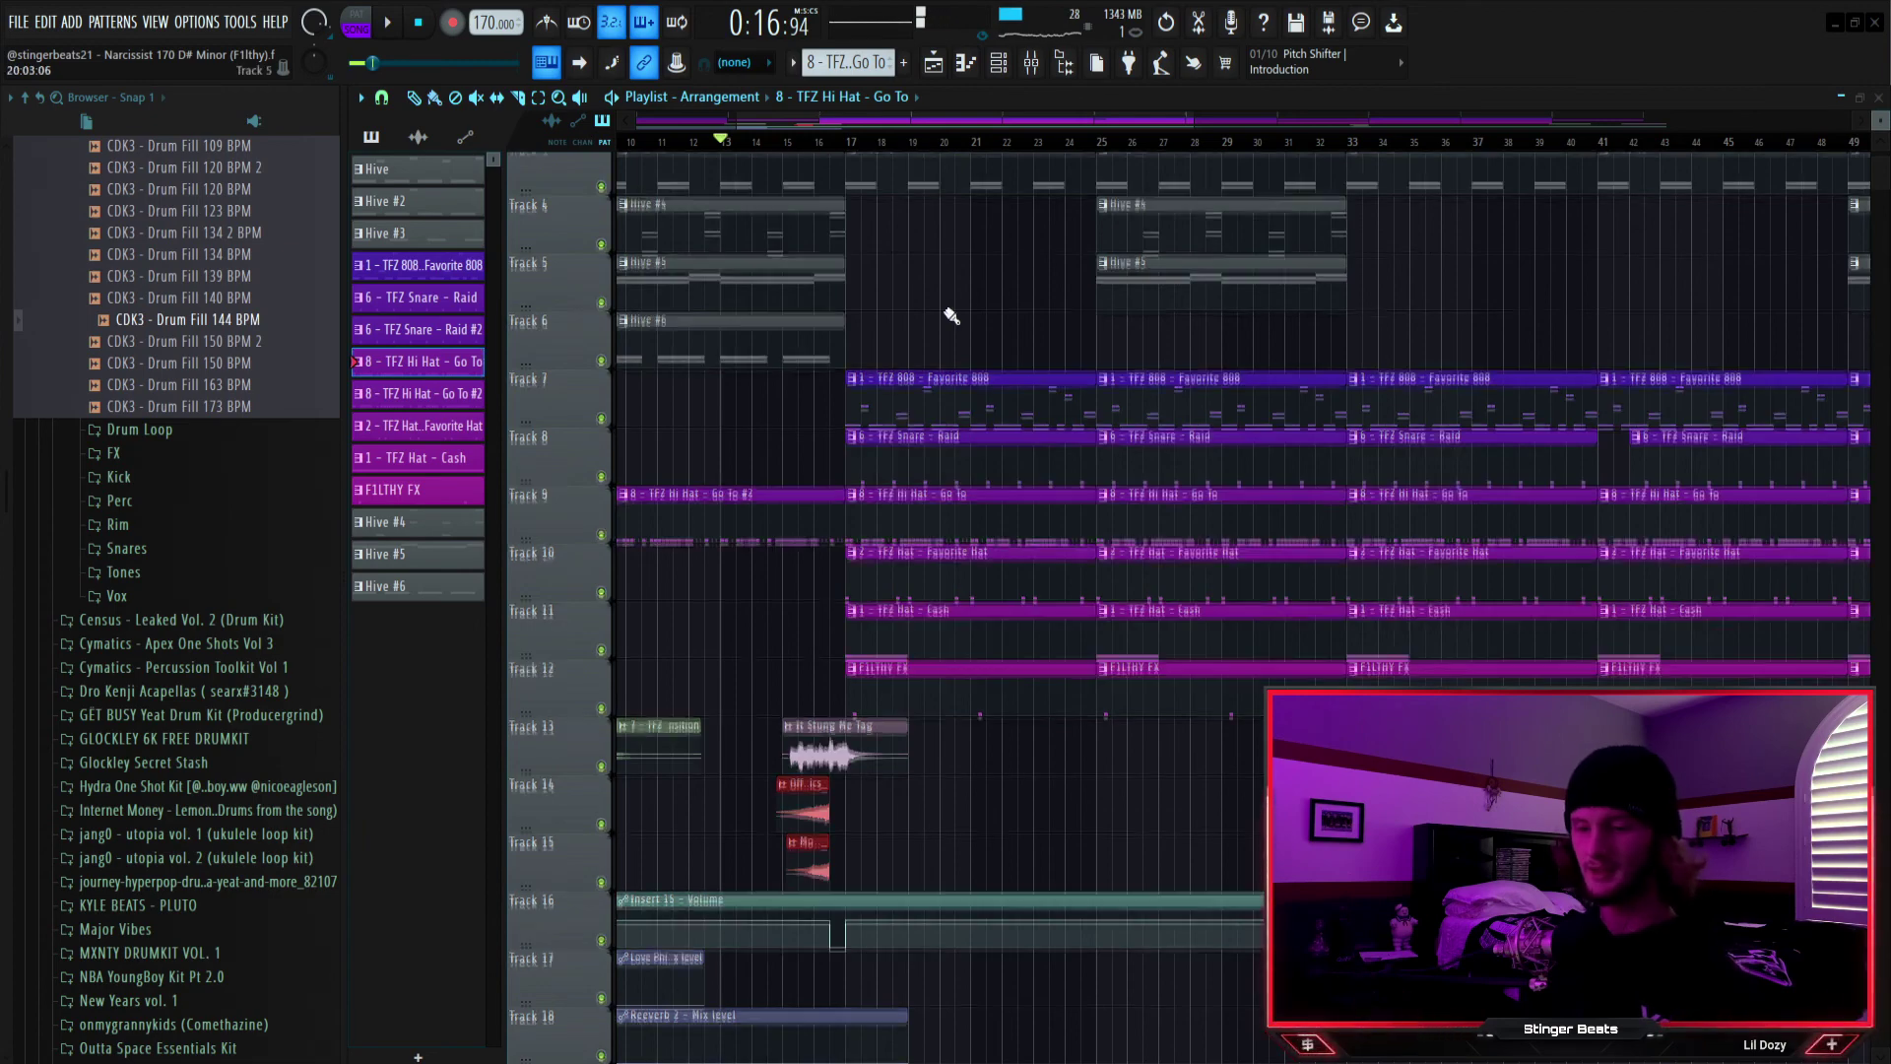
pyautogui.scroll(3, 943, 312)
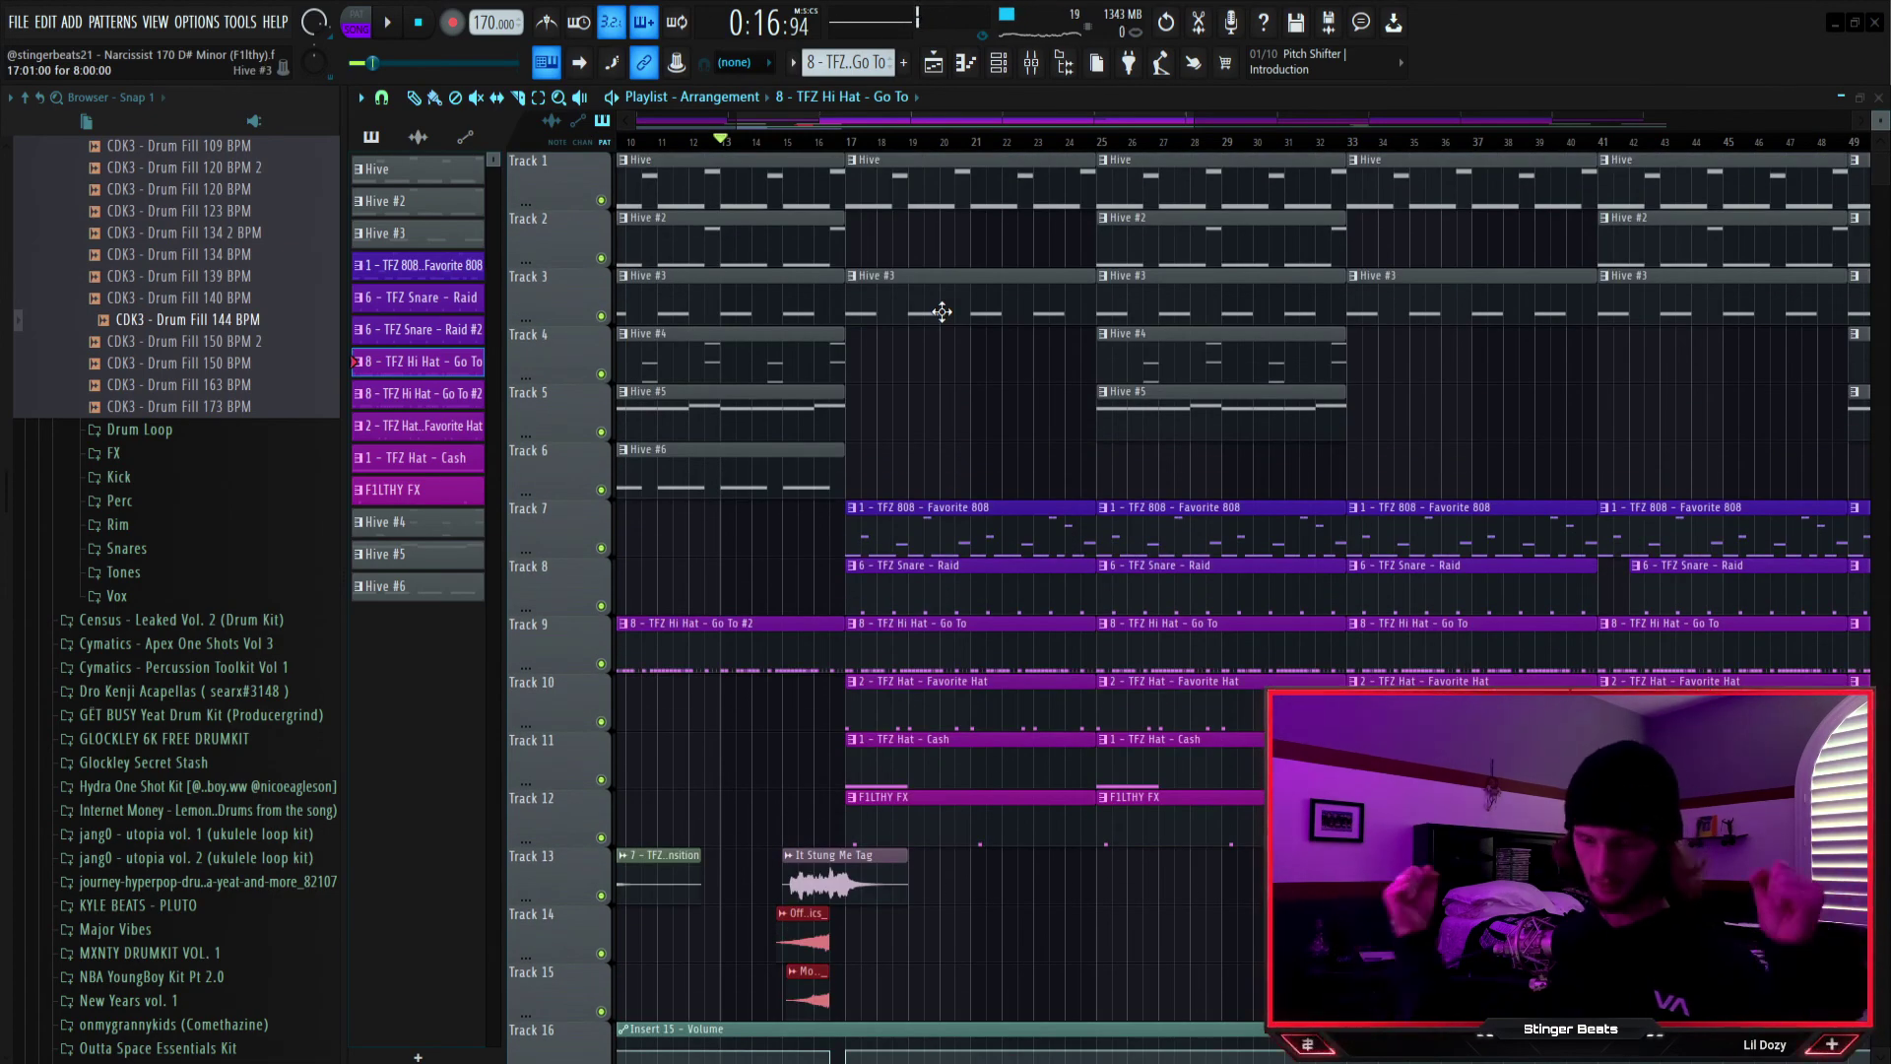
pyautogui.scroll(-3, 1020, 273)
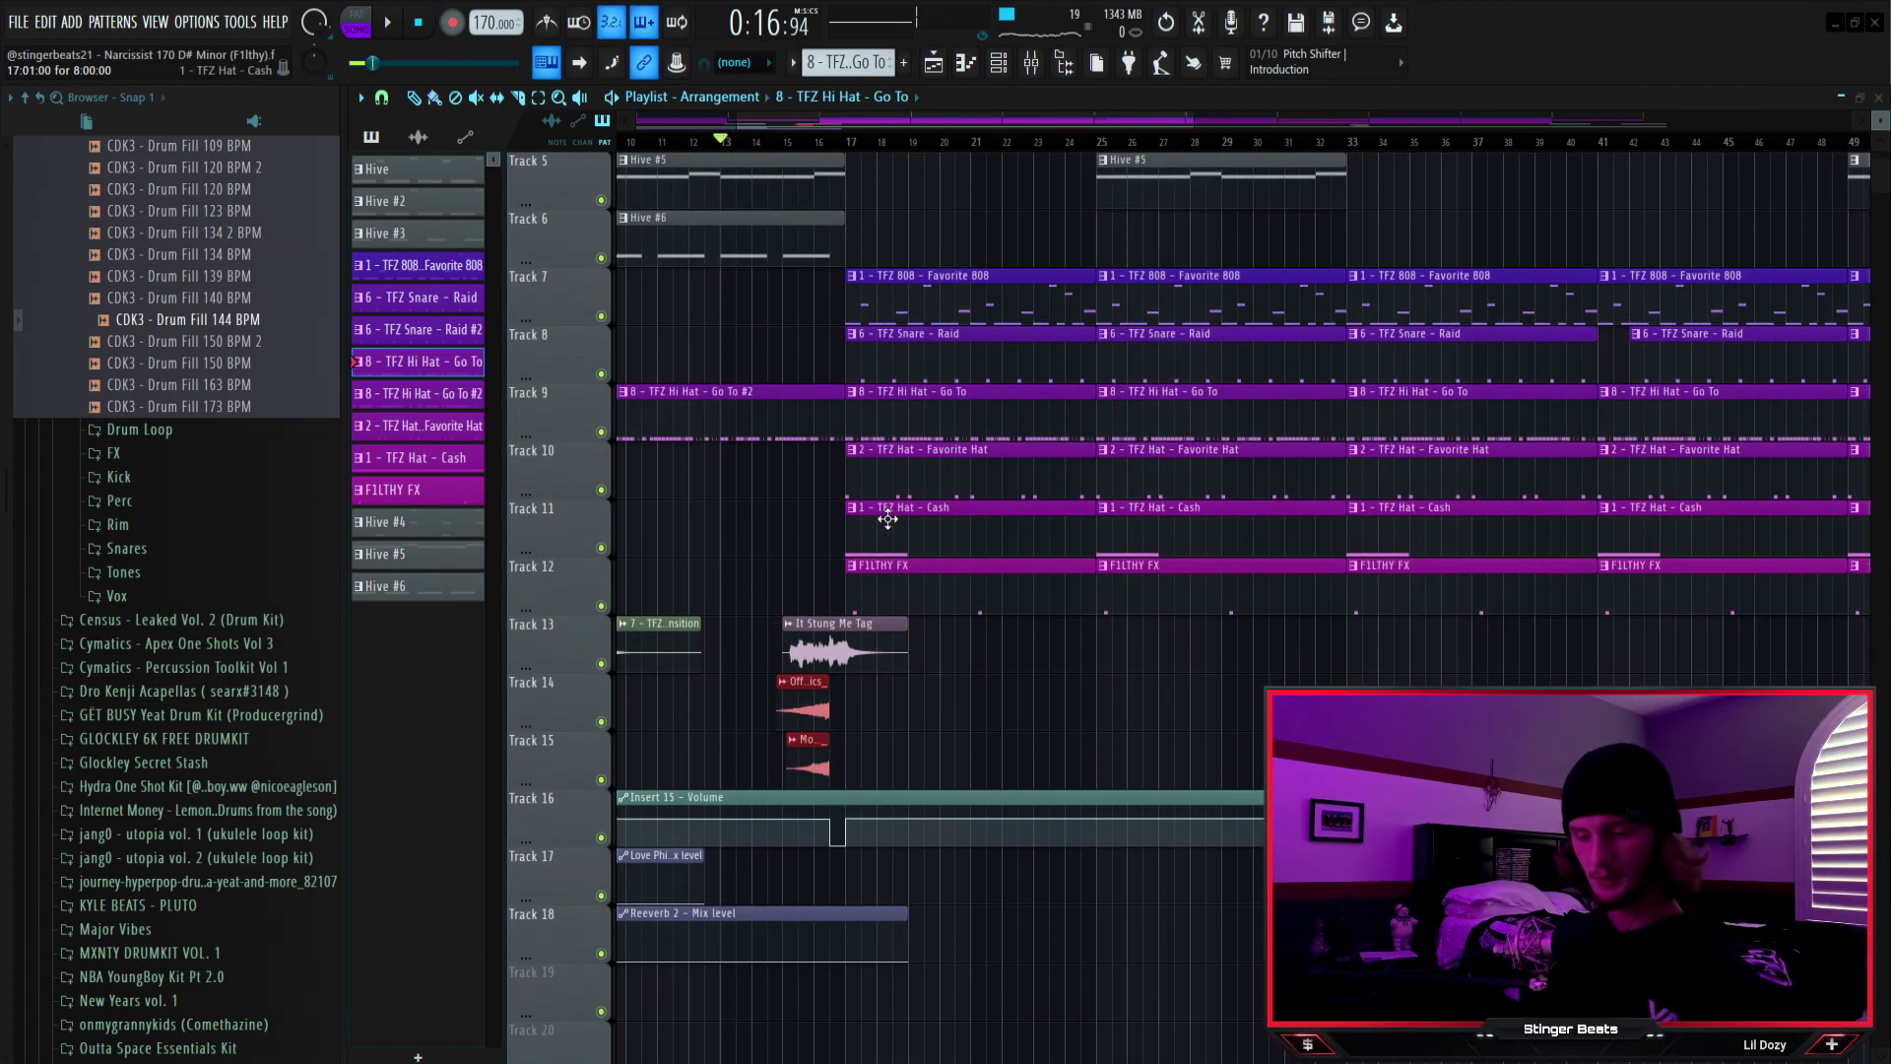
pyautogui.scroll(2, 904, 303)
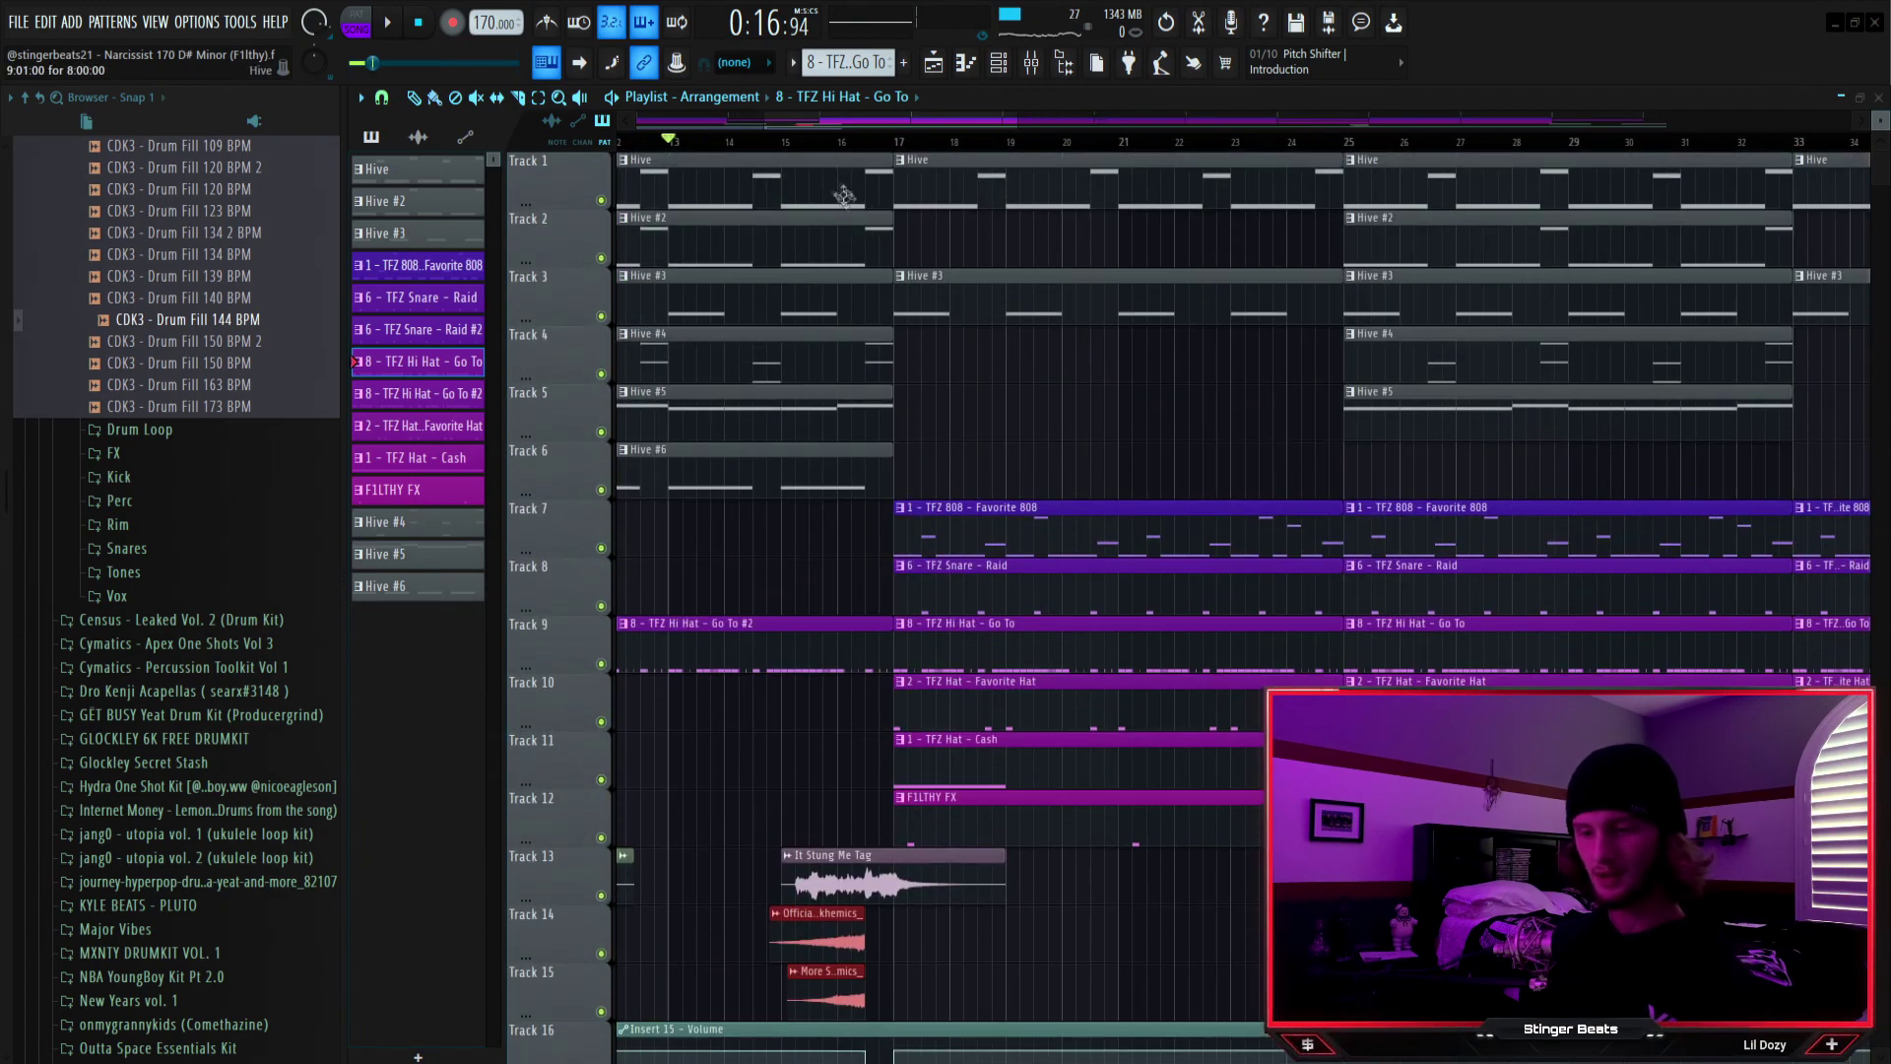
pyautogui.scroll(-3, 896, 256)
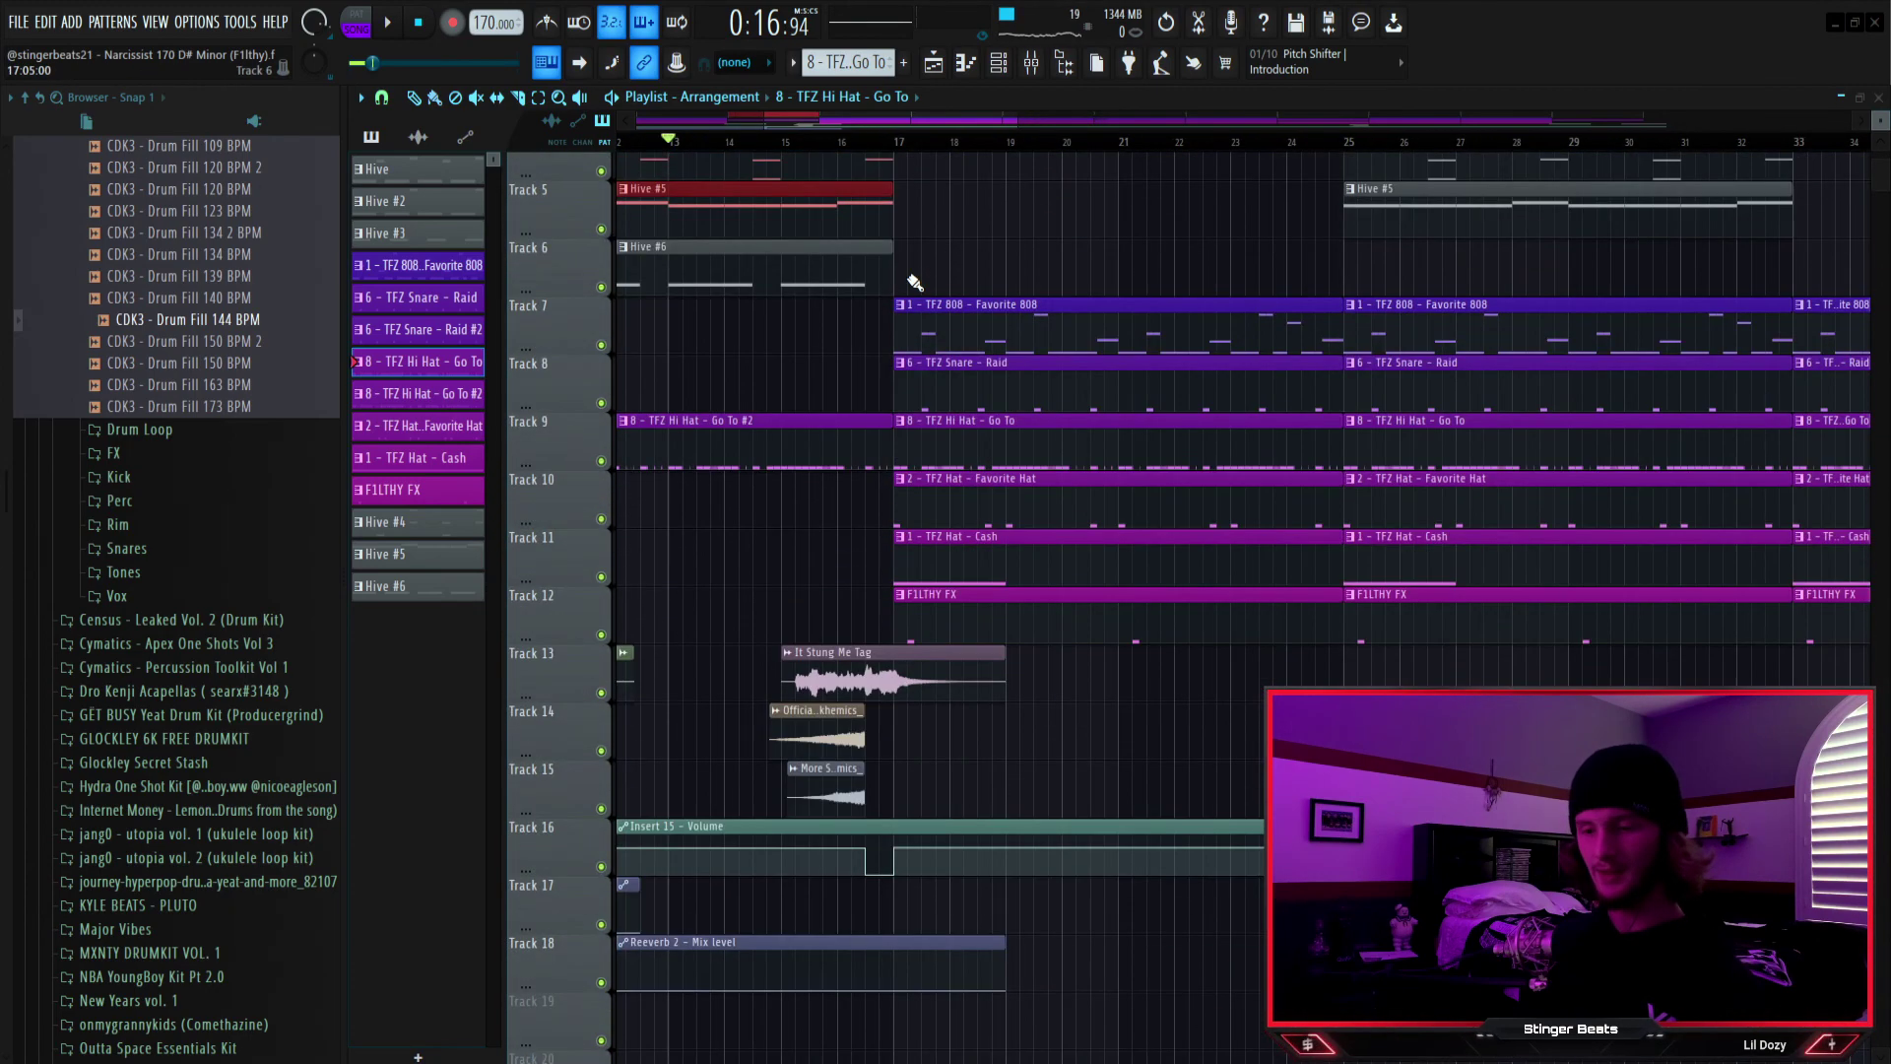
pyautogui.scroll(-3, 911, 279)
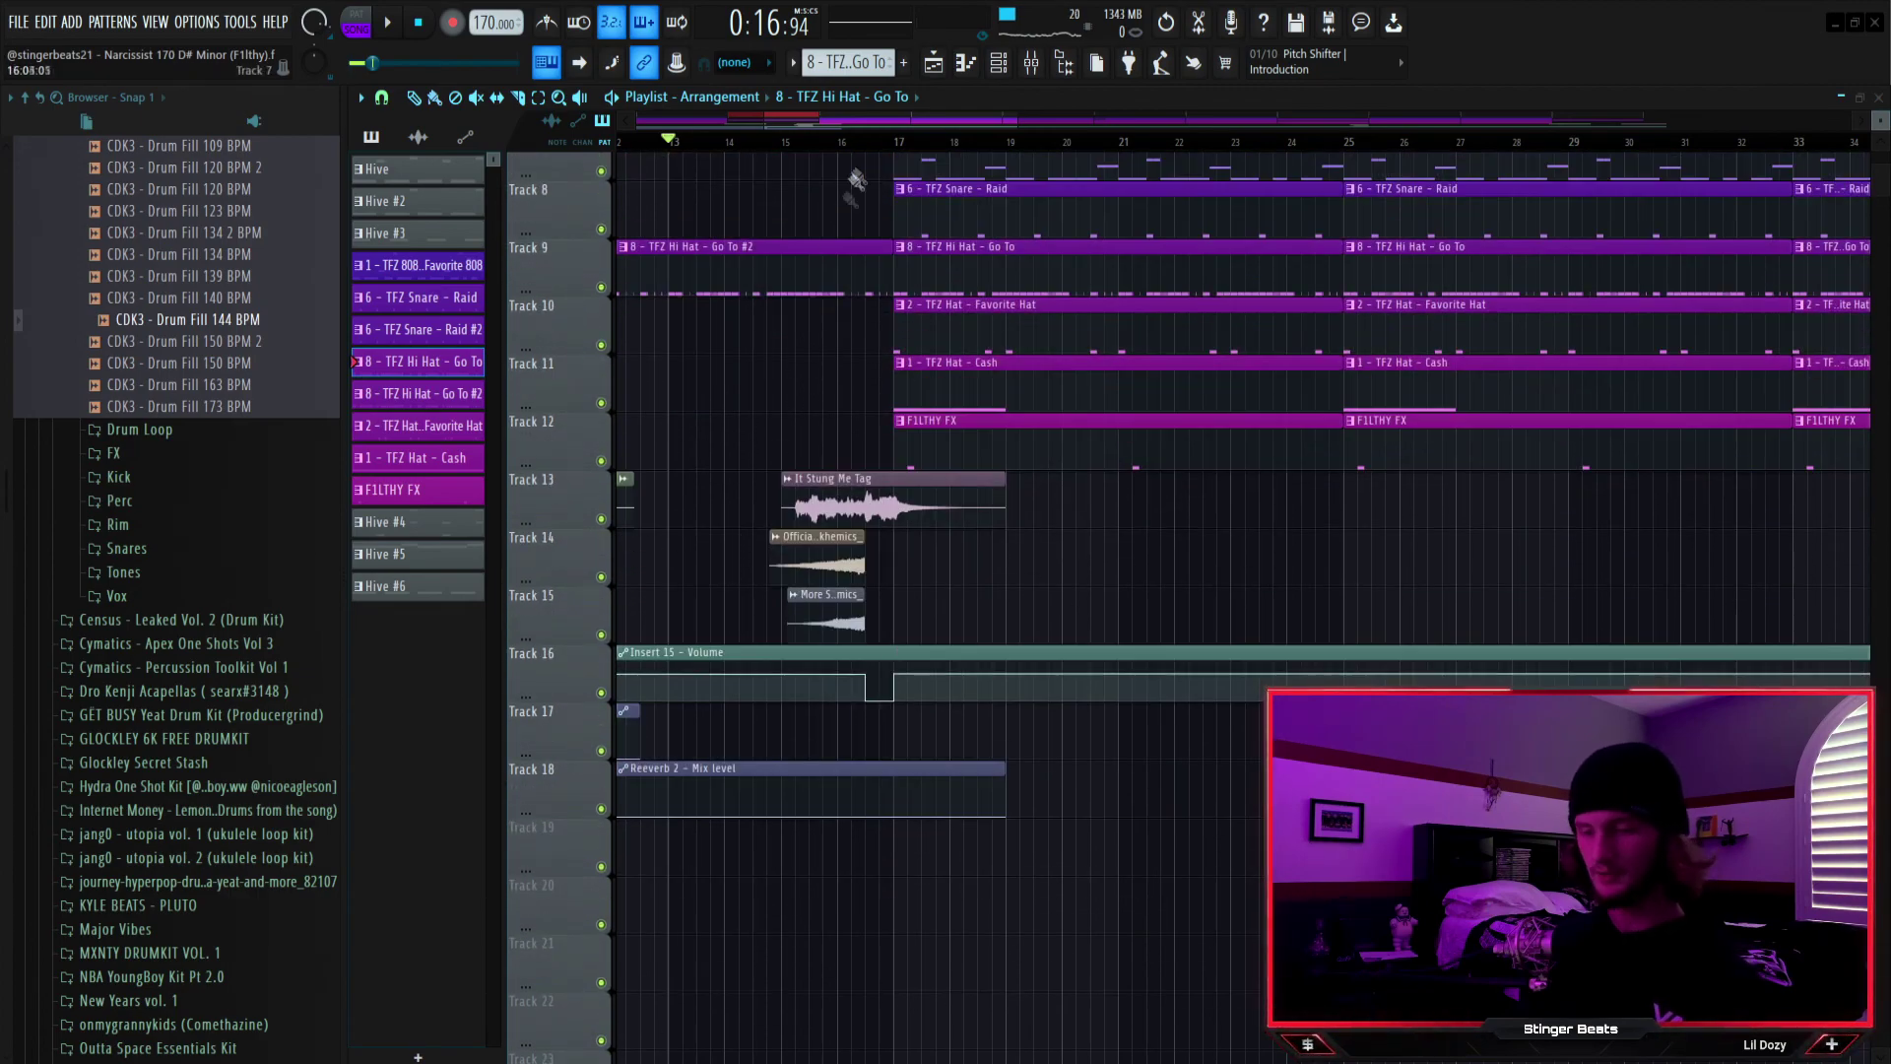
pyautogui.scroll(-3, 857, 183)
pyautogui.scroll(-5, 886, 146)
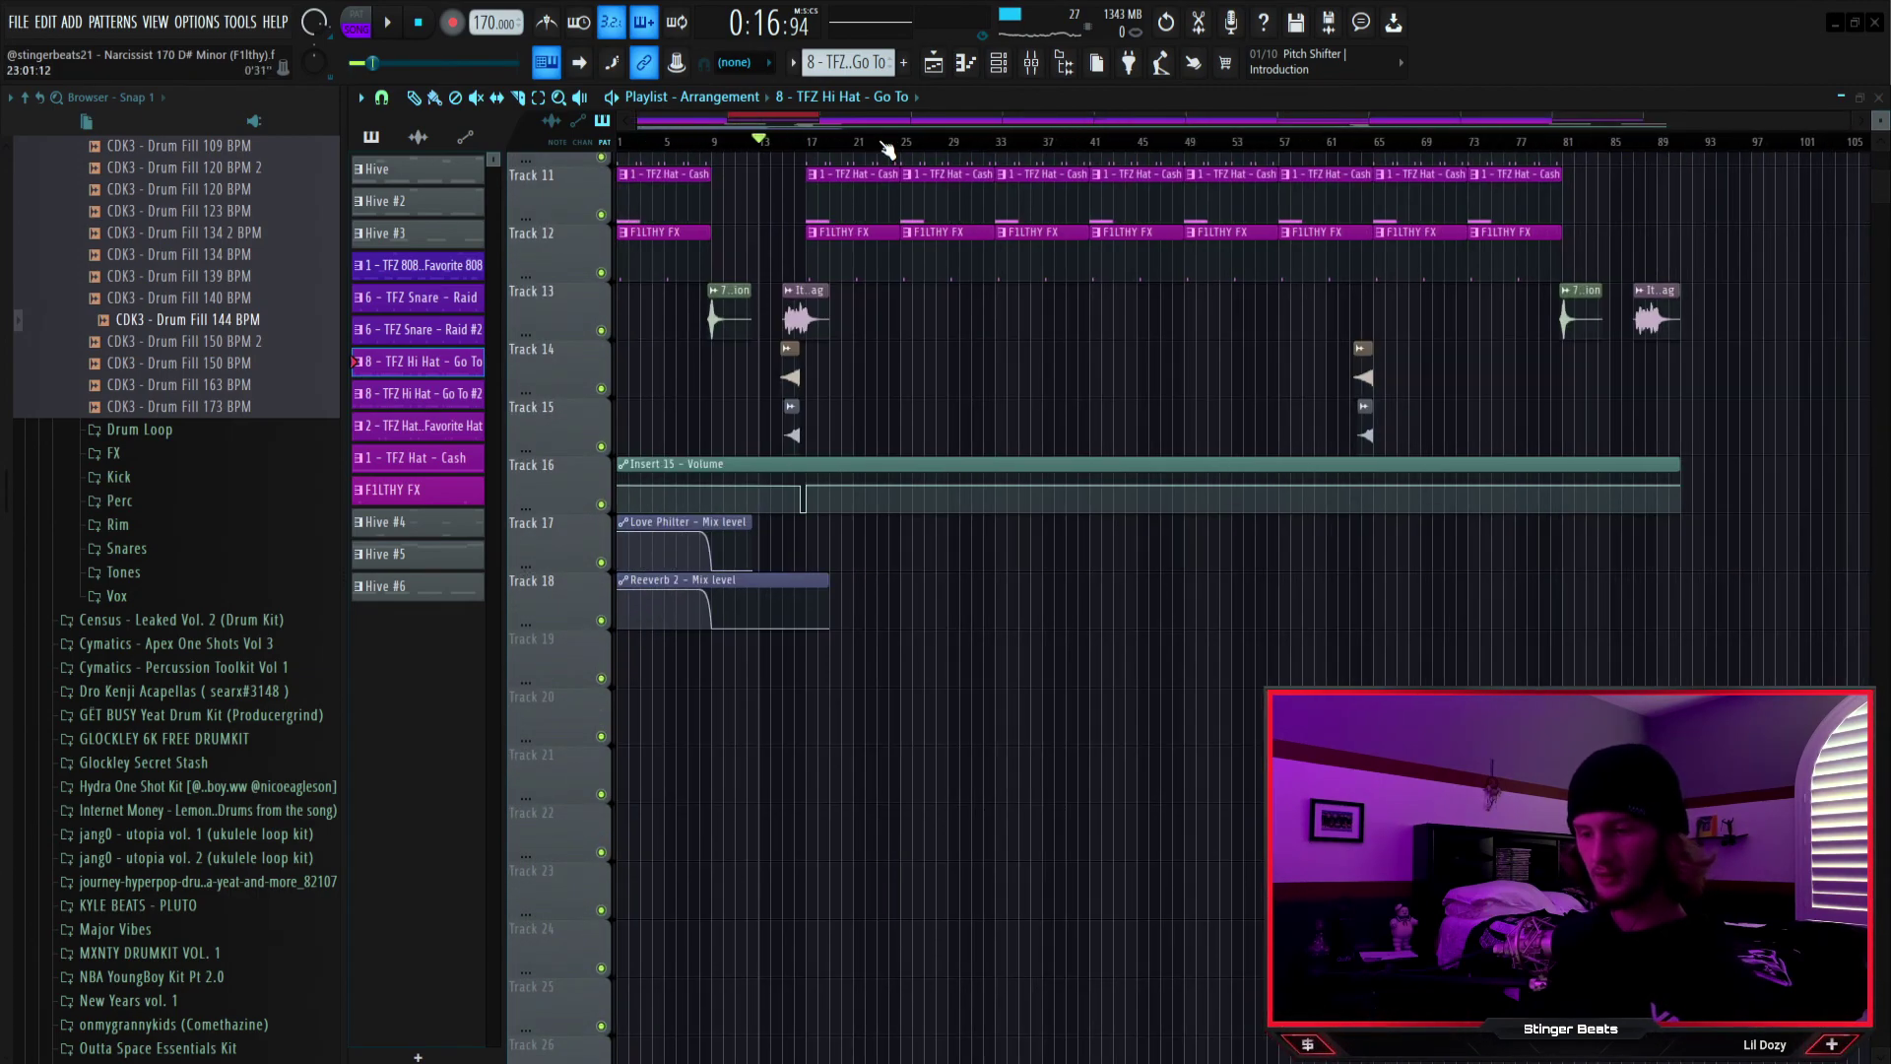
pyautogui.scroll(10, 886, 147)
# Marquee-select bars 21–53 on Tracks 1–9, the Hive clips bars 17–49, then the bar-57 clips
pyautogui.moveTo(867, 155); pyautogui.dragTo(1233, 635)
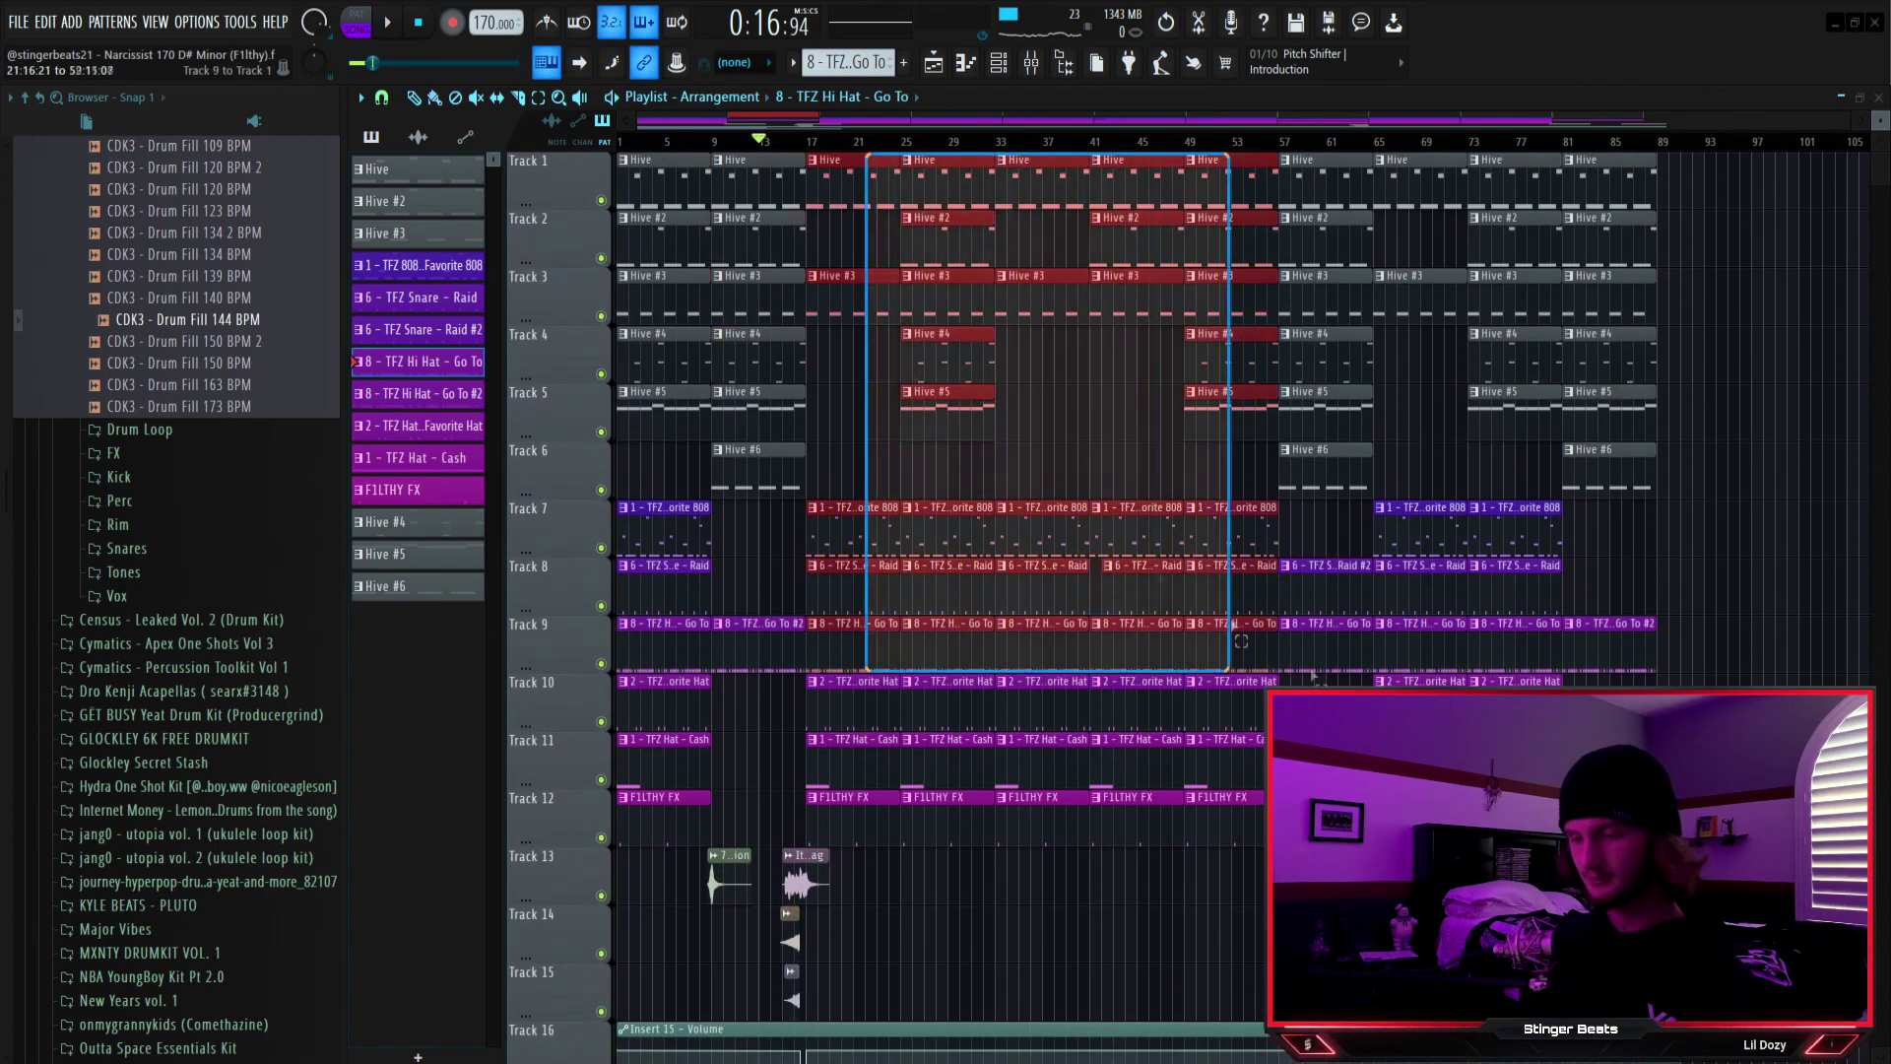
pyautogui.moveTo(1177, 389); pyautogui.dragTo(1066, 330)
pyautogui.moveTo(1323, 229); pyautogui.dragTo(1349, 709)
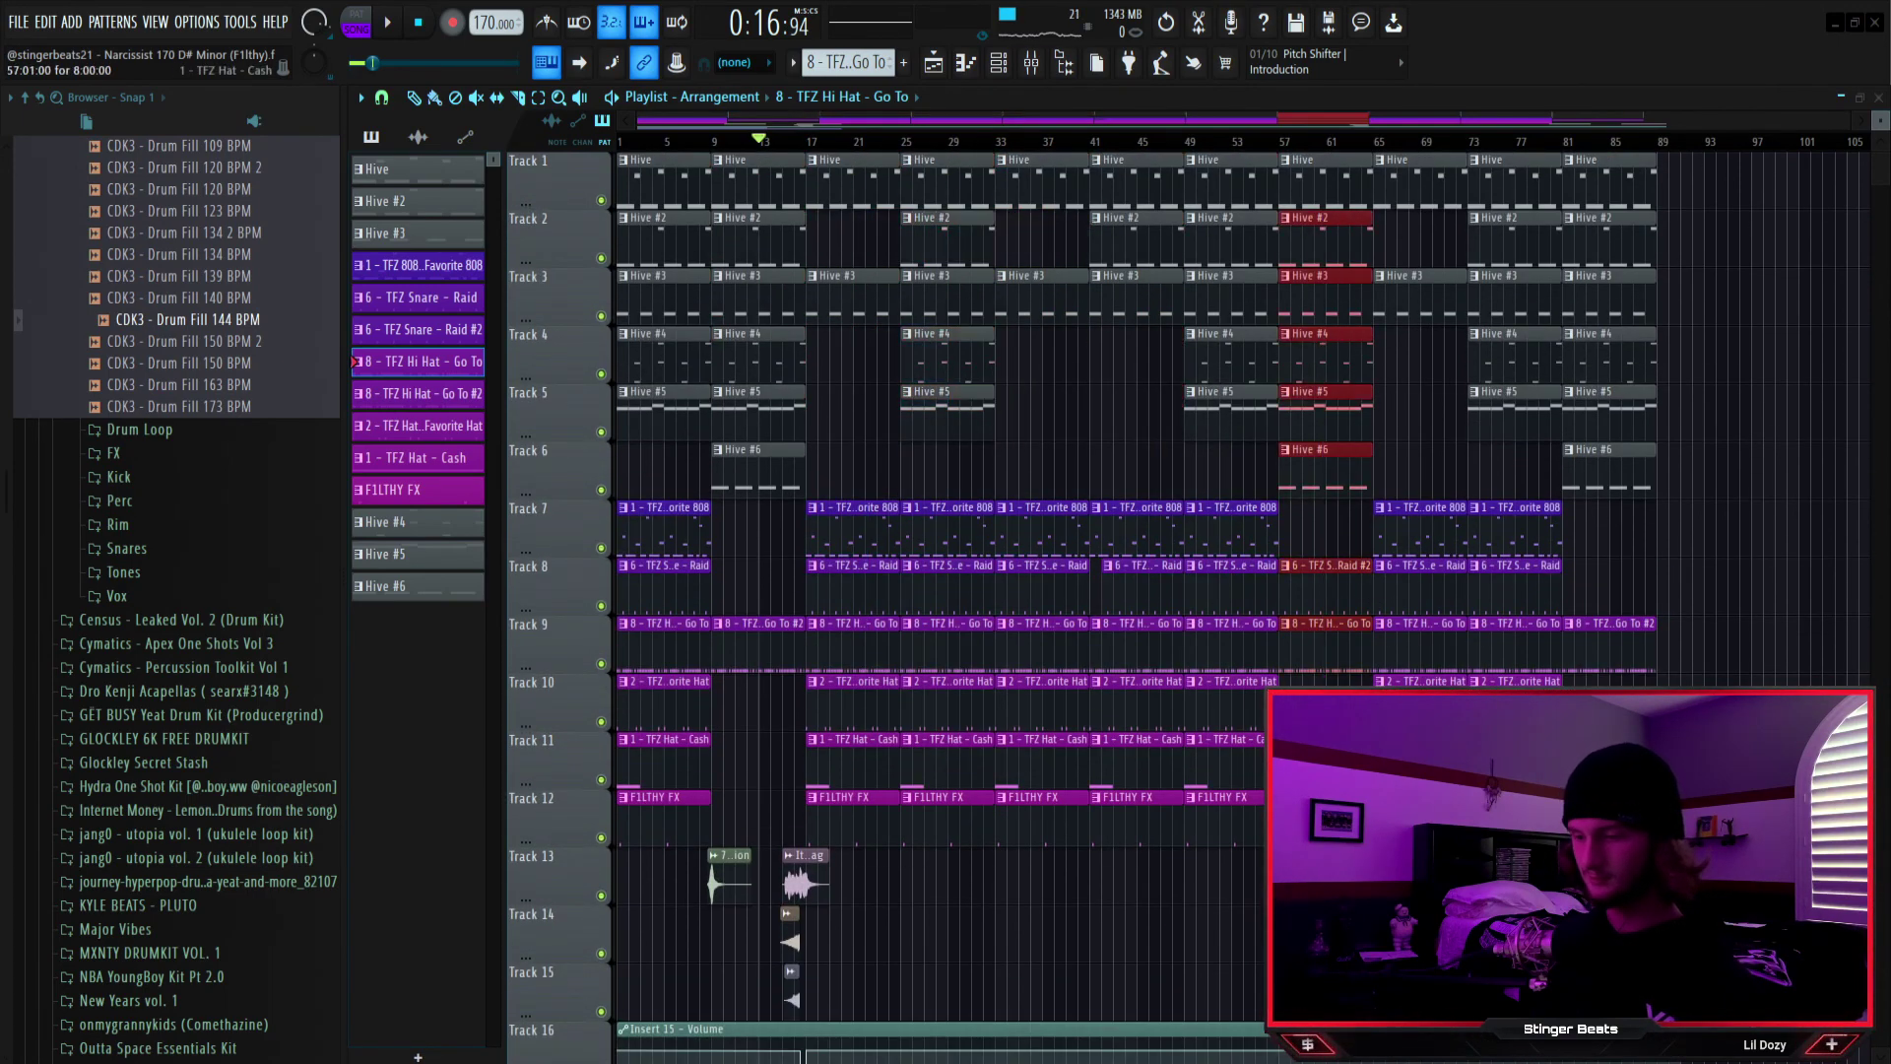